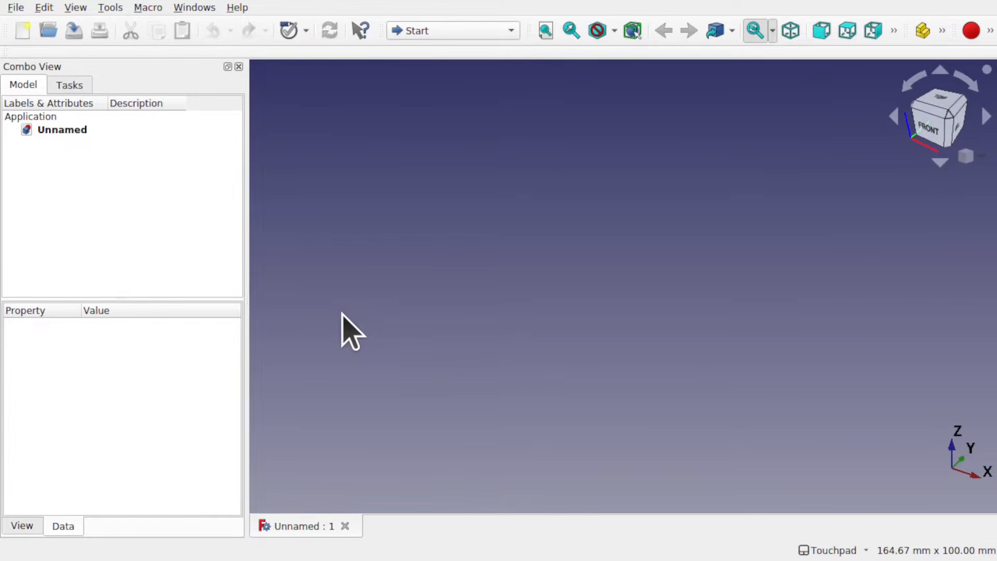
Switch to the Sketcher workbench and create a new sketch on the XY-Plane.
click(463, 31)
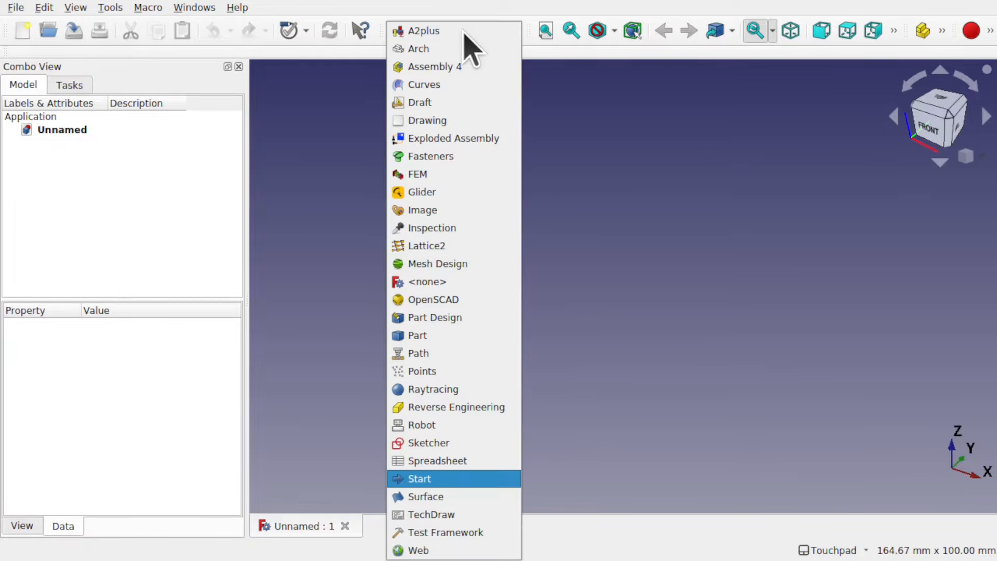
click(468, 443)
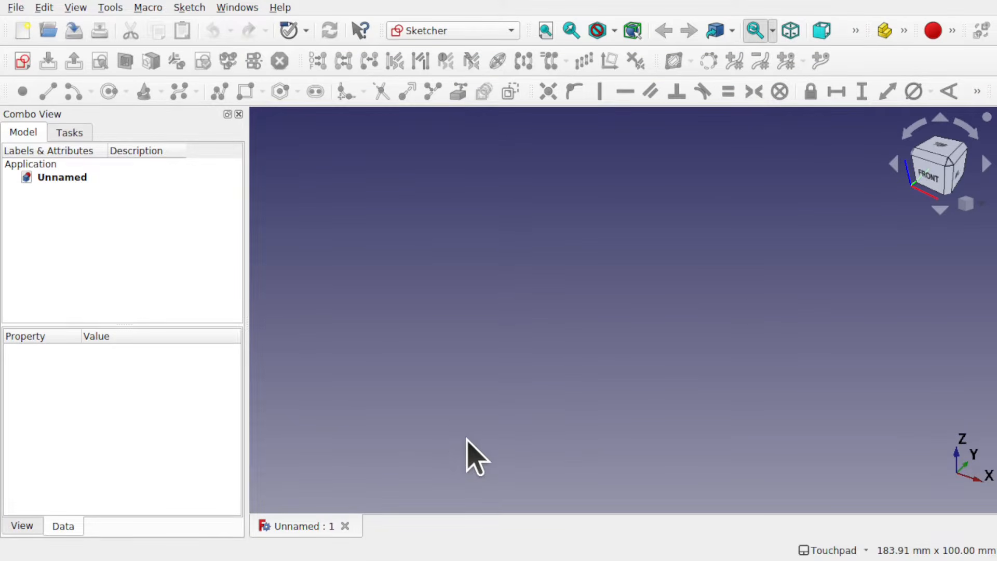
click(22, 62)
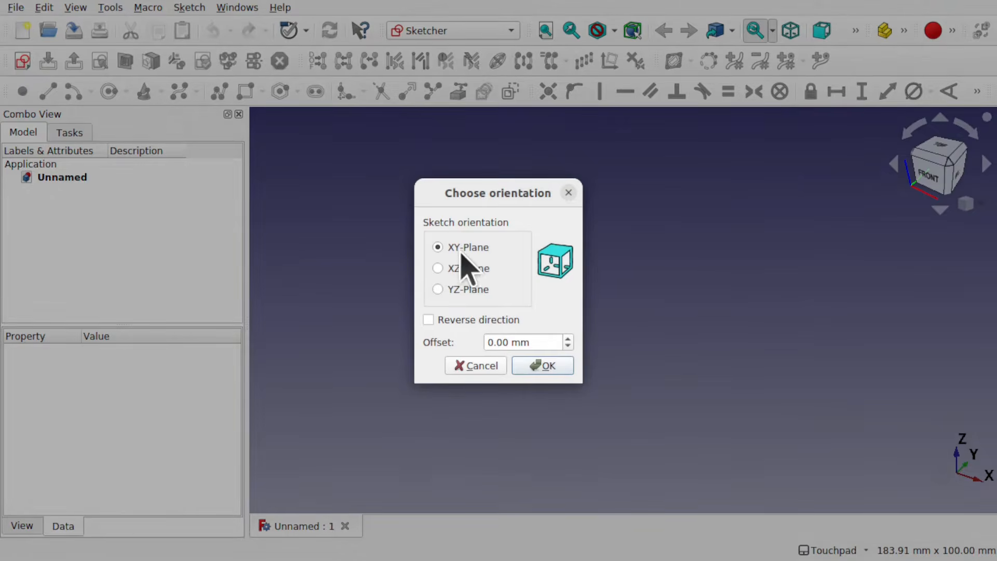
click(553, 366)
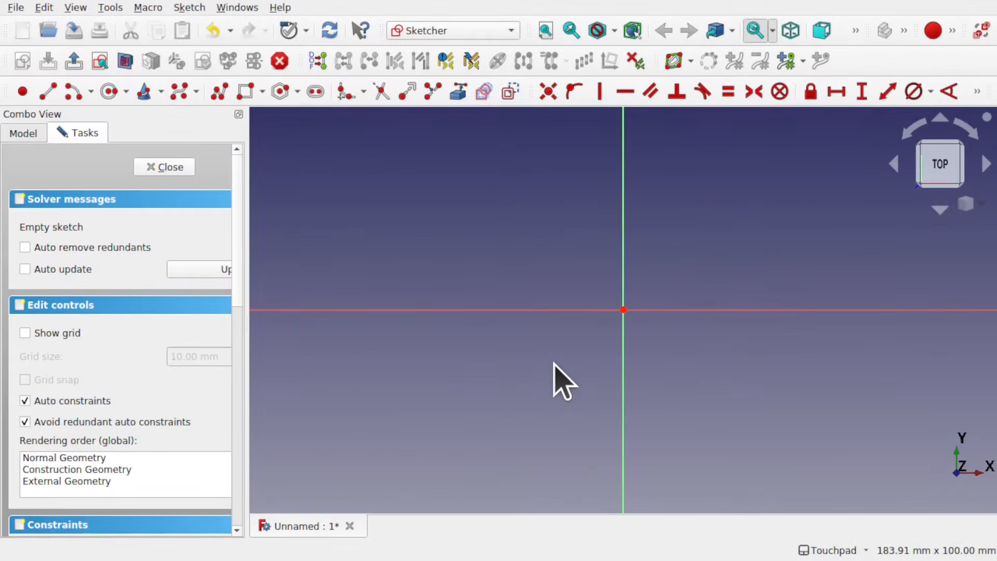
Draw a hexagon centred on the origin with a corner radius of about 19 mm.
click(297, 96)
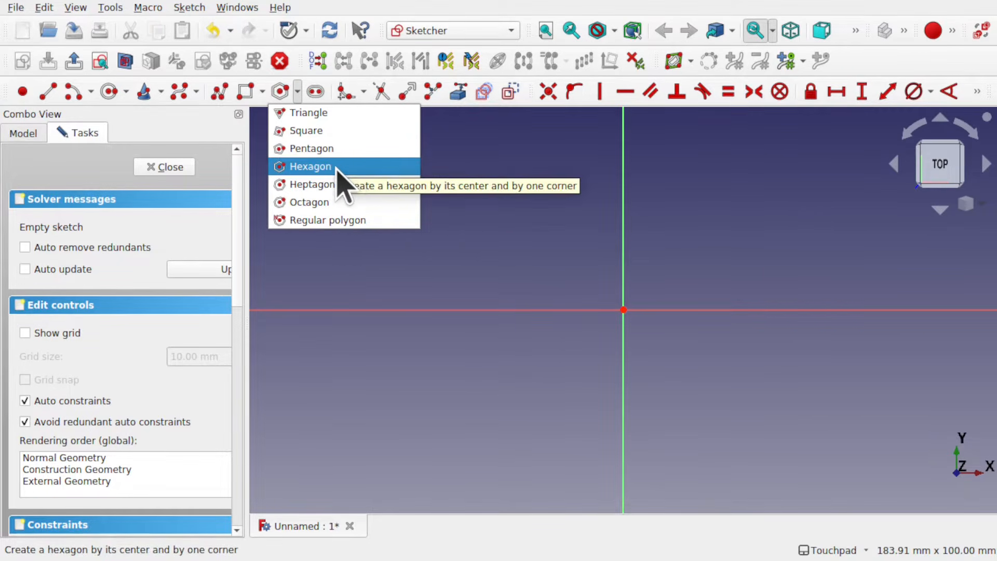
click(310, 166)
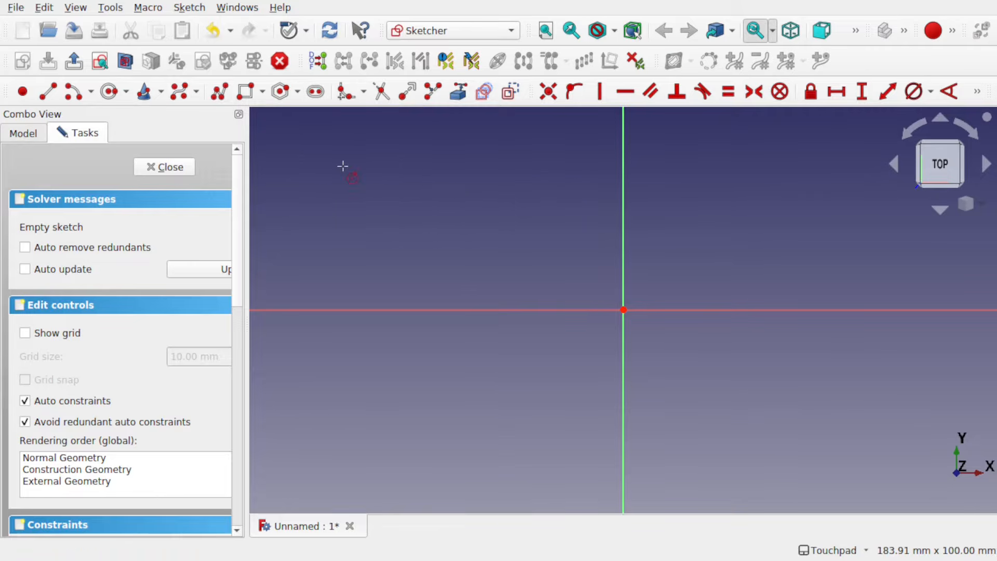
click(189, 8)
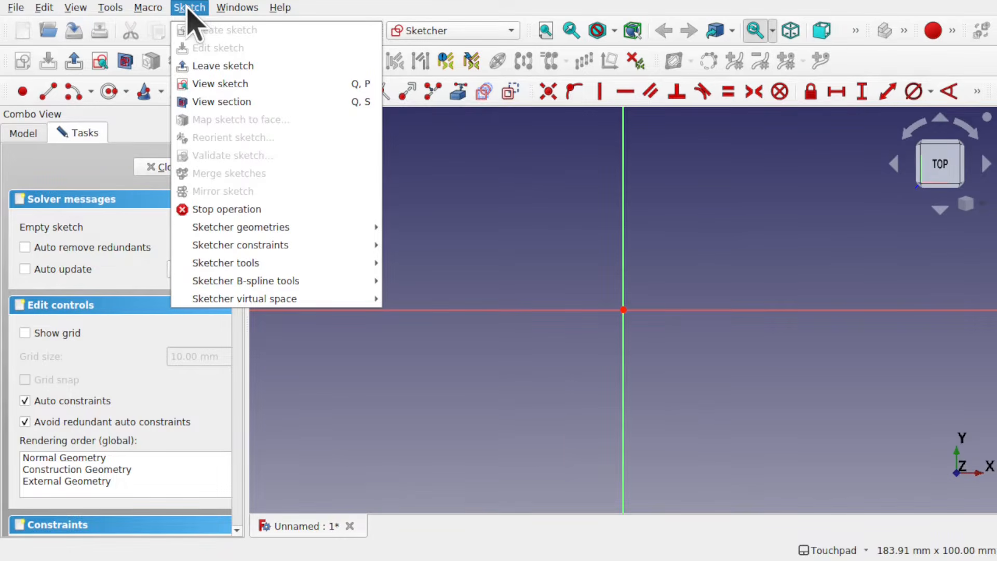
mouse_move(292, 228)
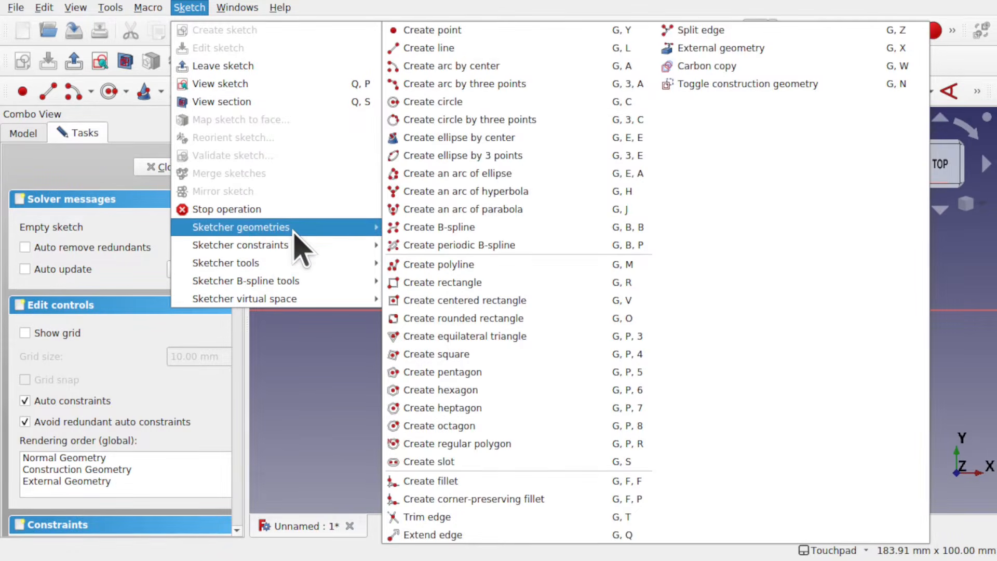
click(488, 393)
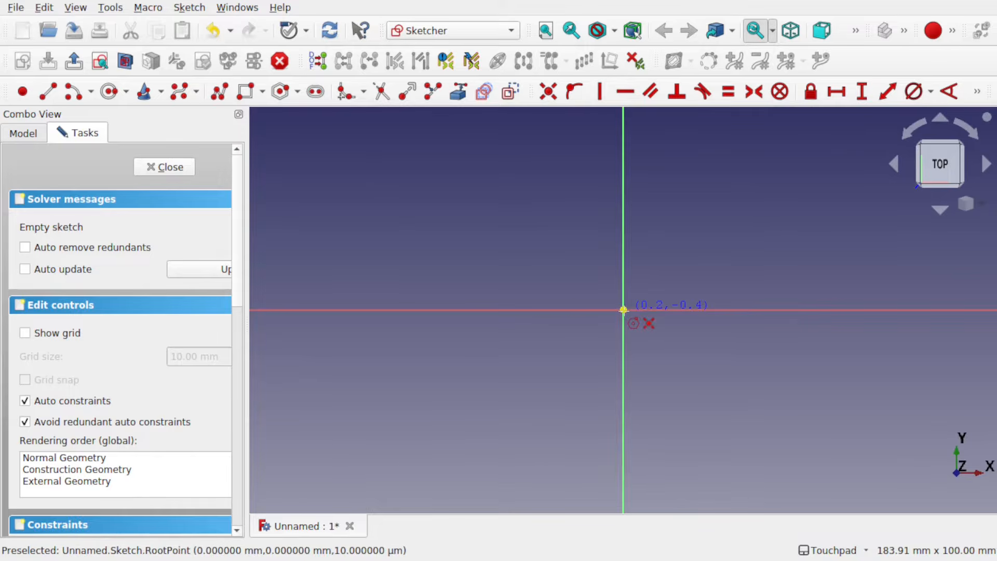
click(623, 310)
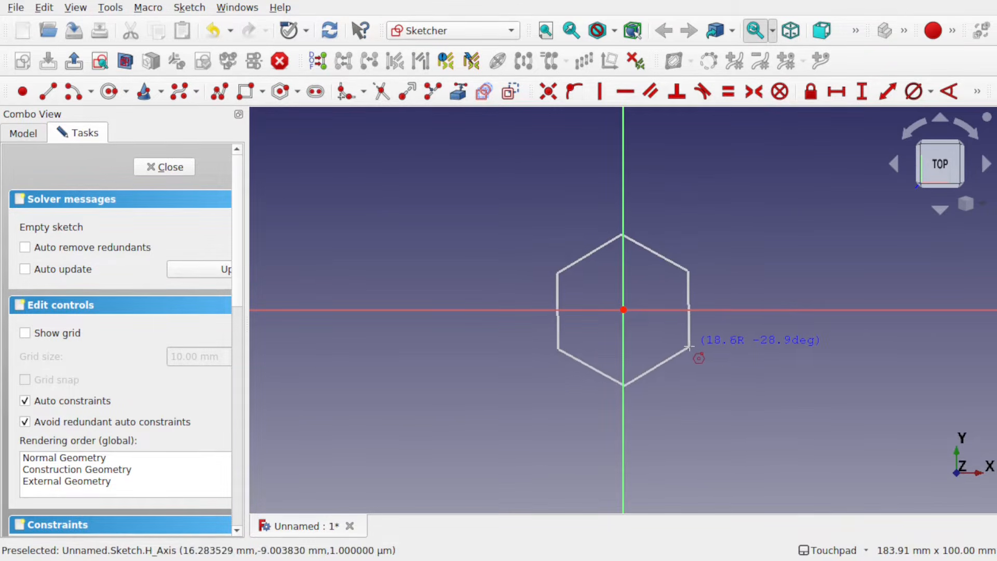
click(690, 346)
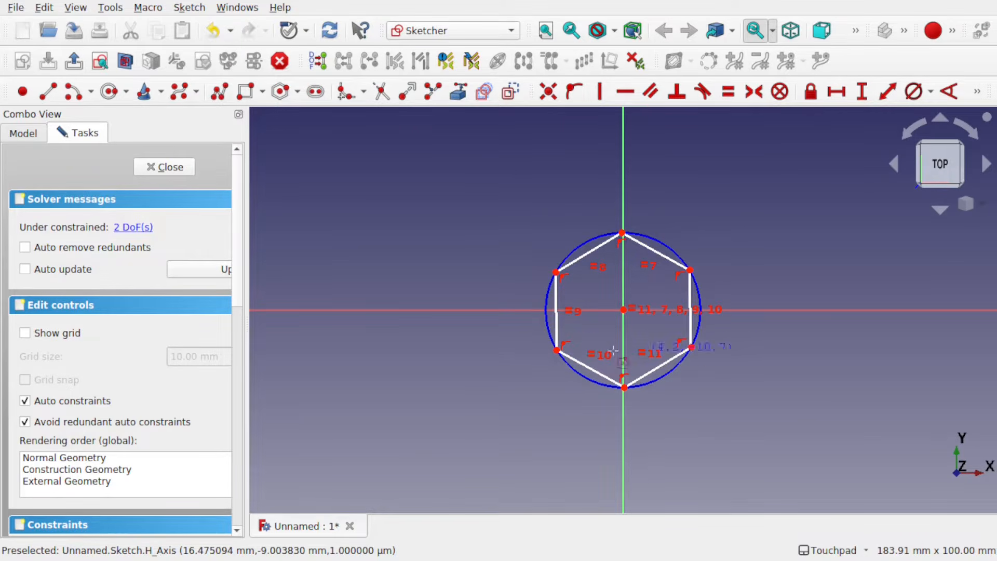
right_click(654, 299)
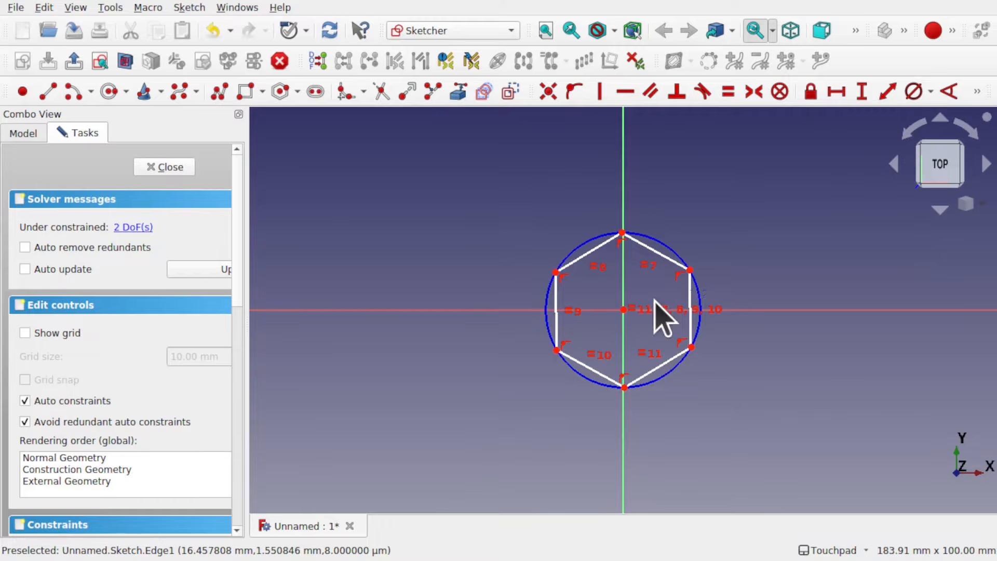
Constrain the diameter of the hexagon's construction circle to 20 mm.
click(670, 246)
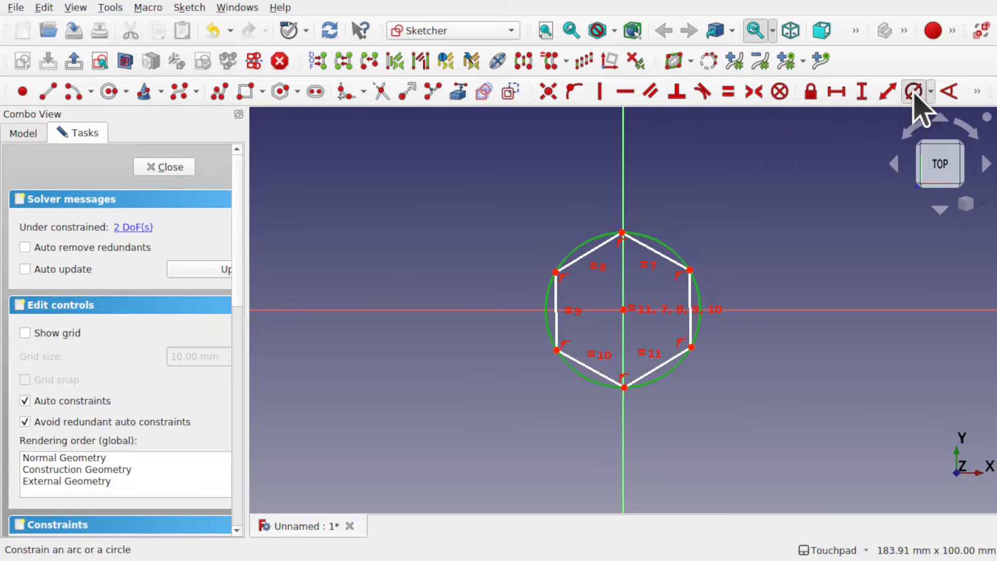
click(915, 92)
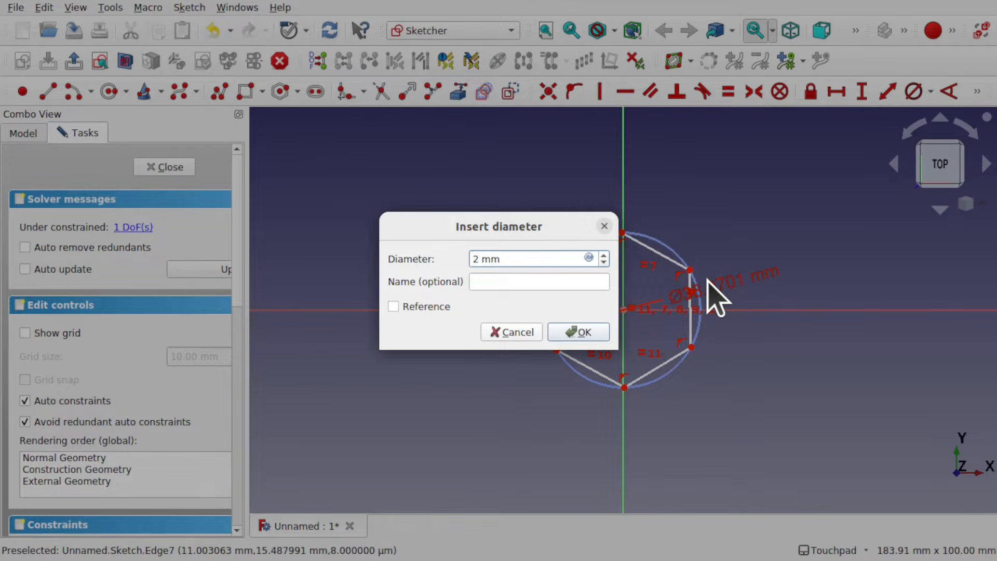
key(Return)
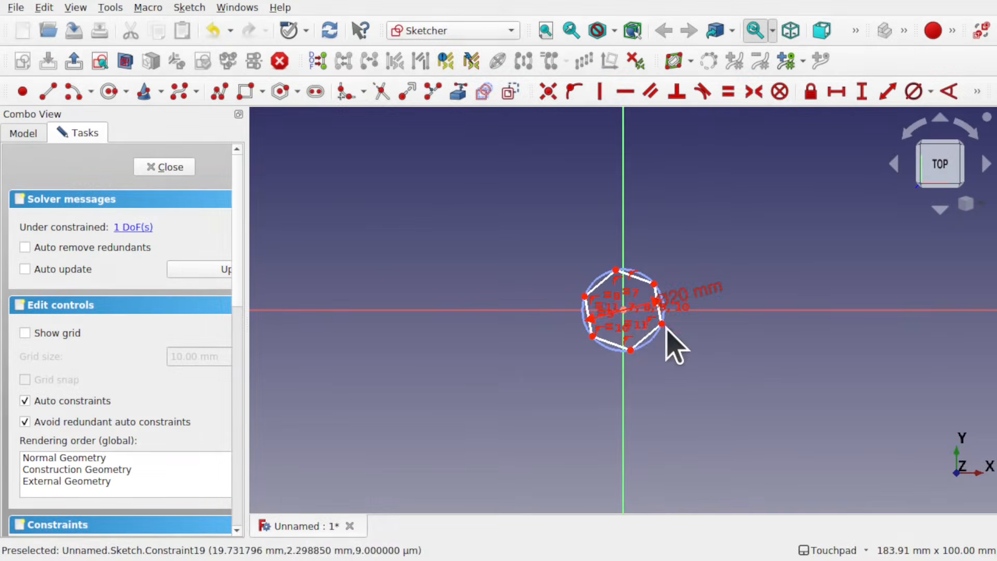
Constrain the hexagon's lowest vertex onto the vertical axis with a point-on-object constraint.
scroll(646, 338, up, 5)
scroll(648, 340, up, 2)
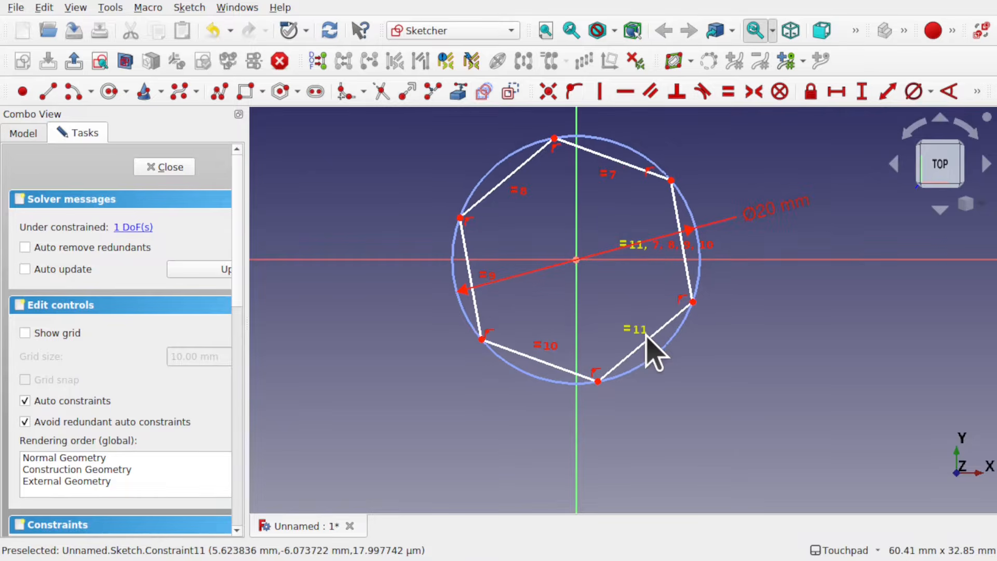
click(597, 382)
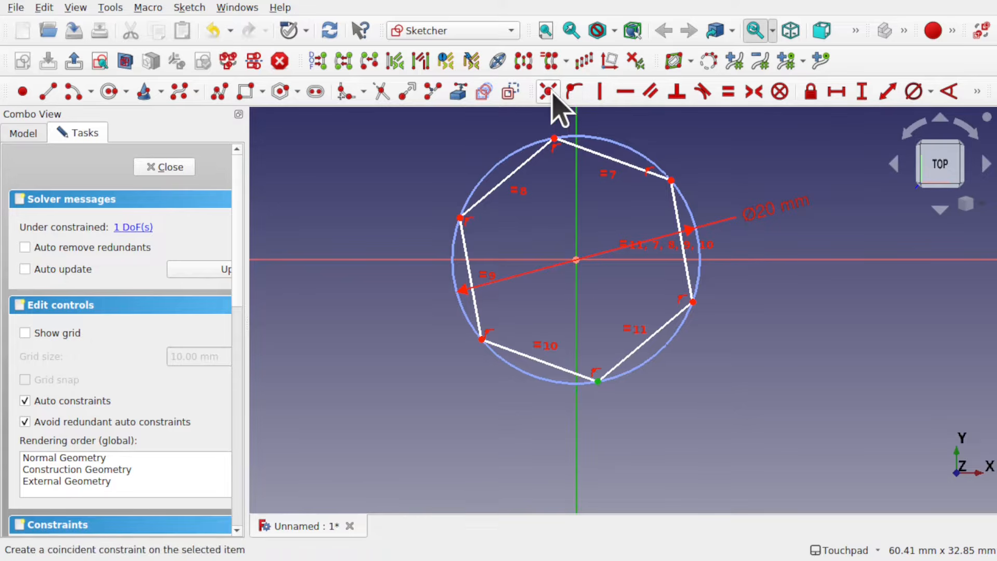
click(574, 92)
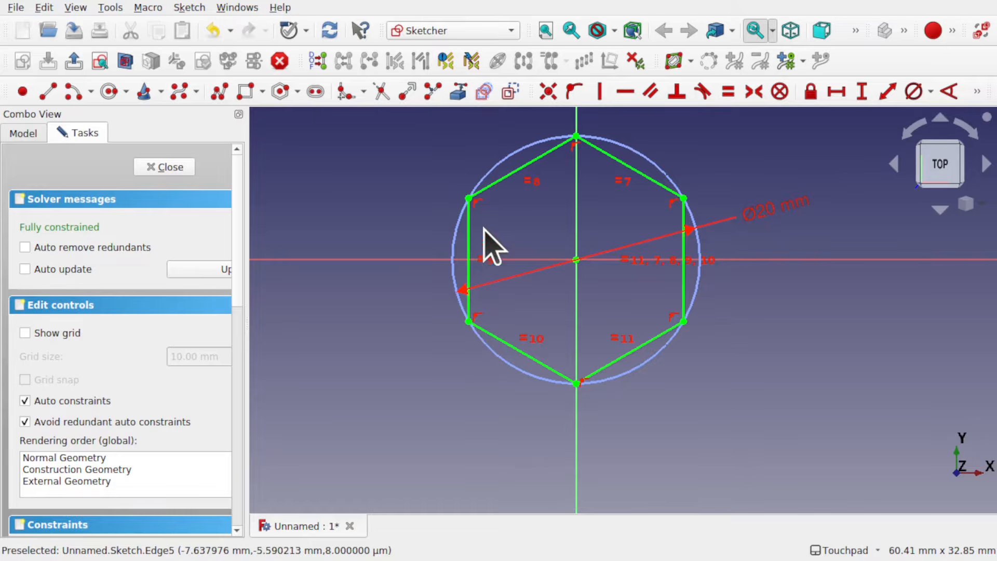
Draw a second hexagon about 12 mm in diameter to the lower right of the first and constrain its left side vertical.
scroll(572, 269, down, 3)
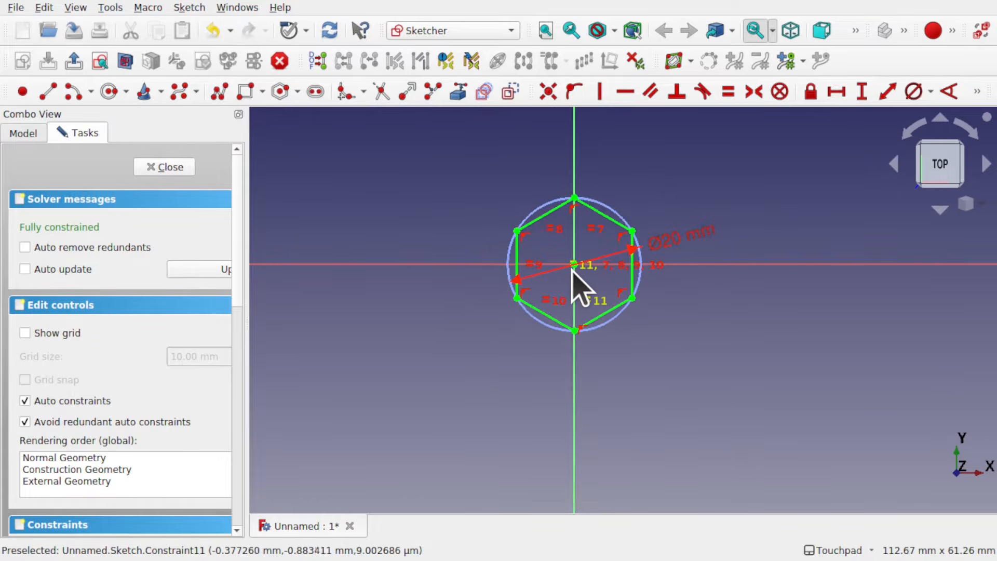
scroll(573, 275, up, 2)
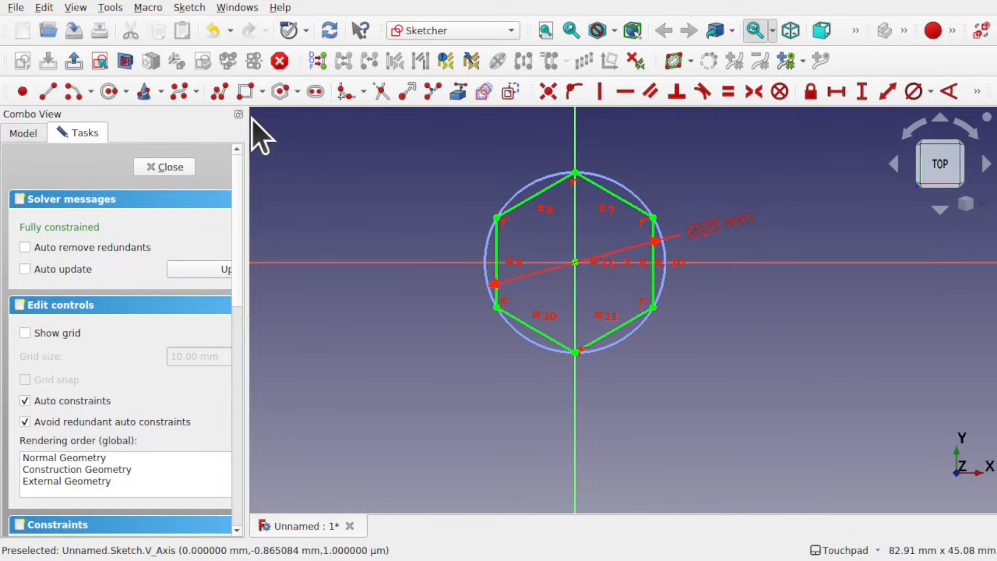
click(280, 92)
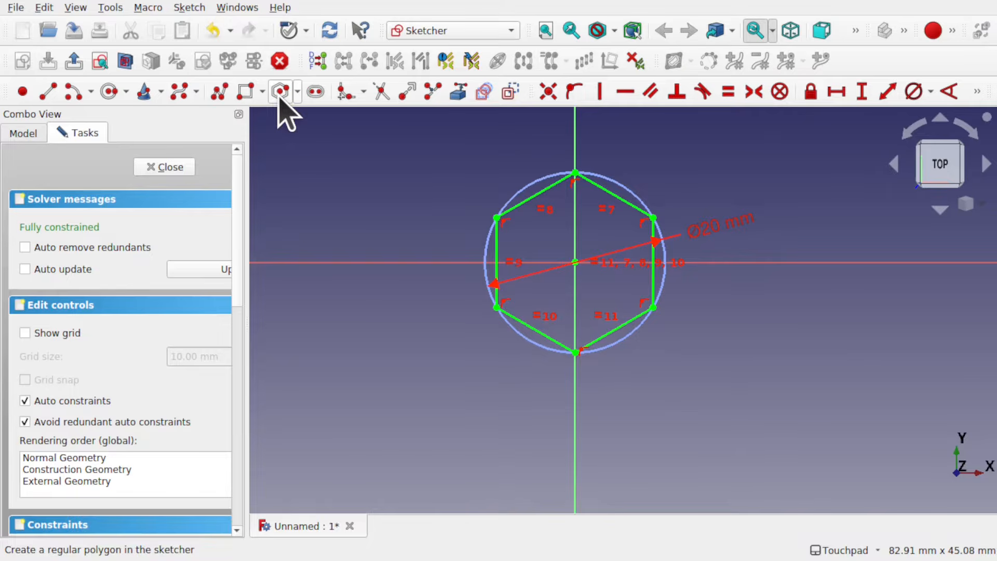
click(697, 363)
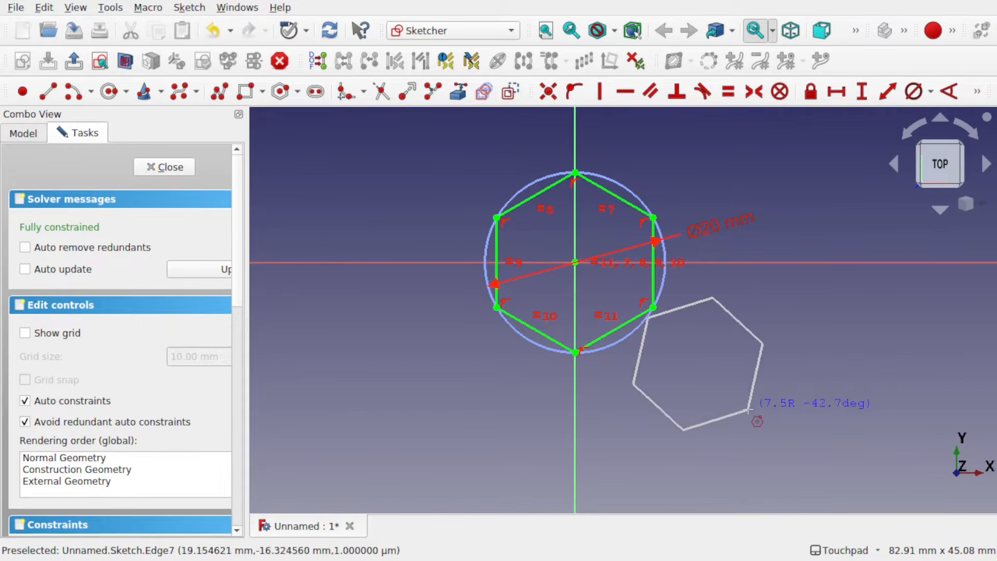
click(756, 368)
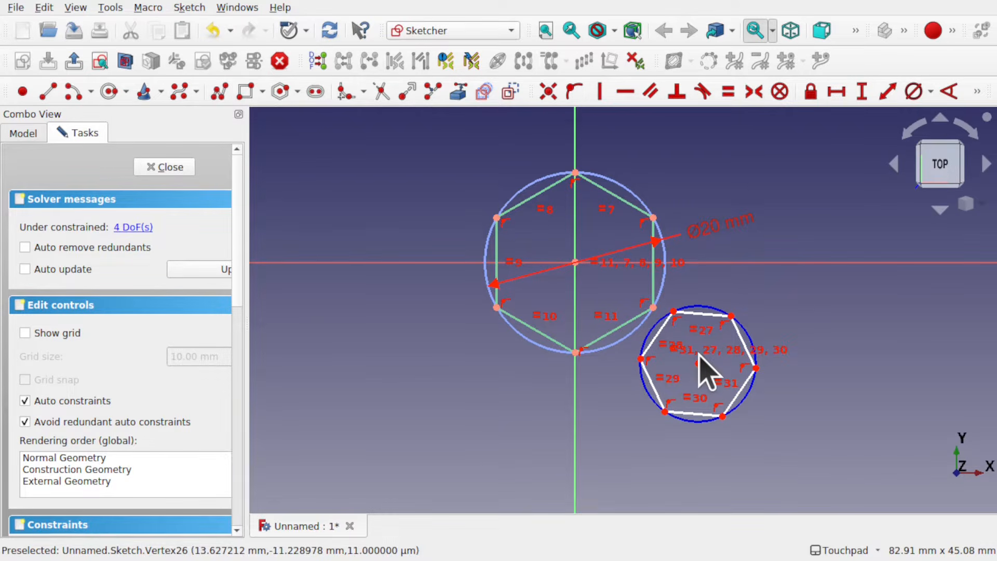
drag(698, 363, 718, 397)
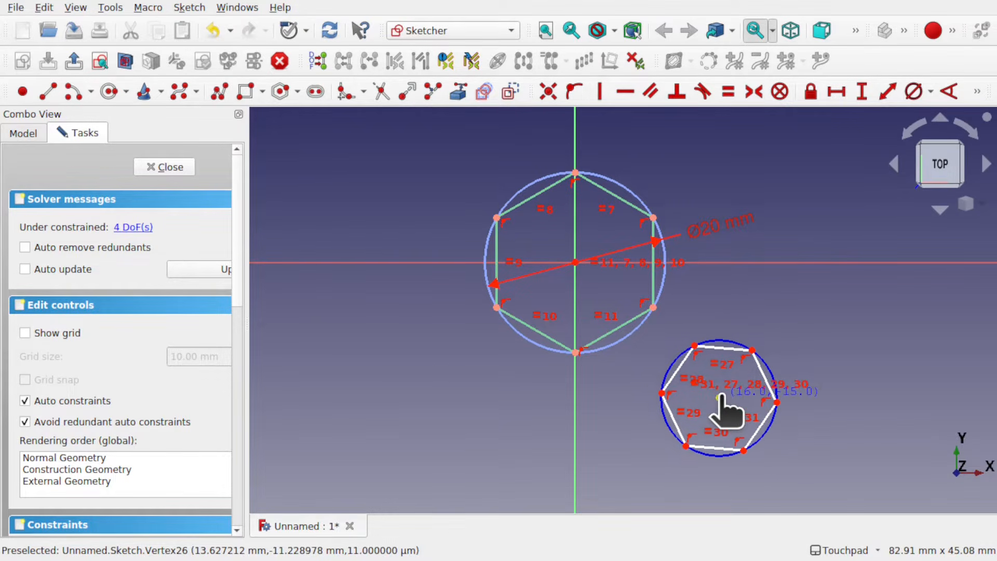
click(676, 425)
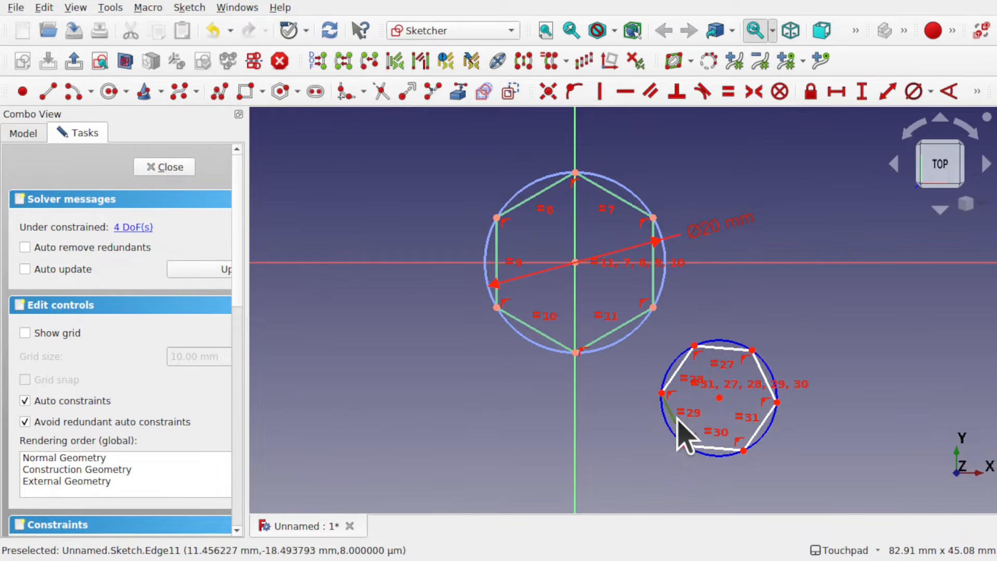
click(600, 93)
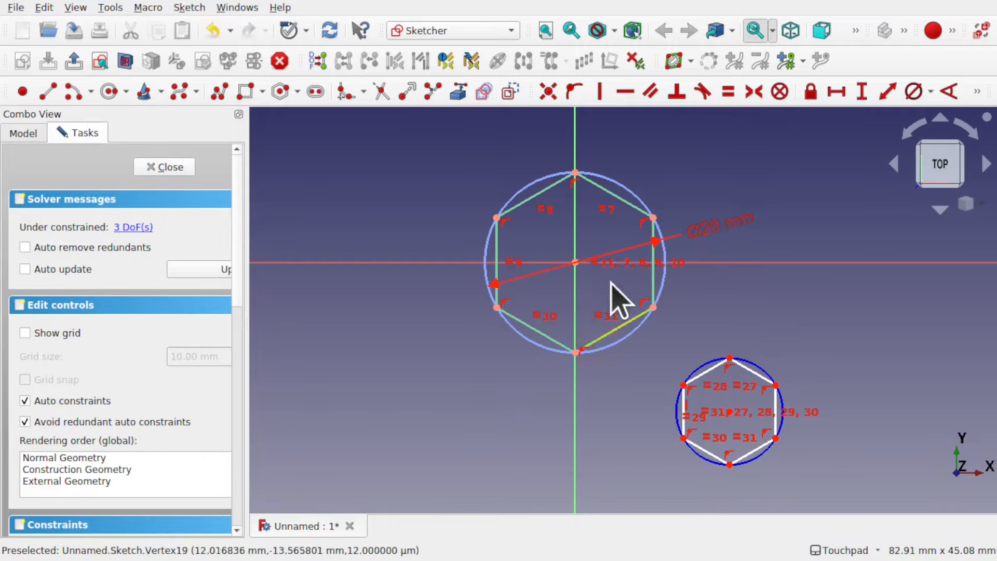
click(767, 375)
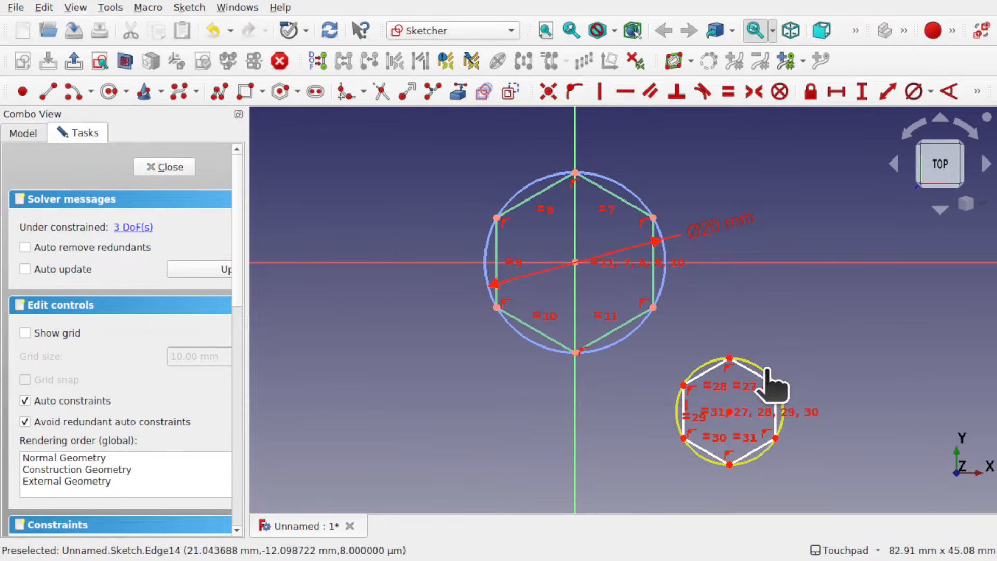
click(914, 93)
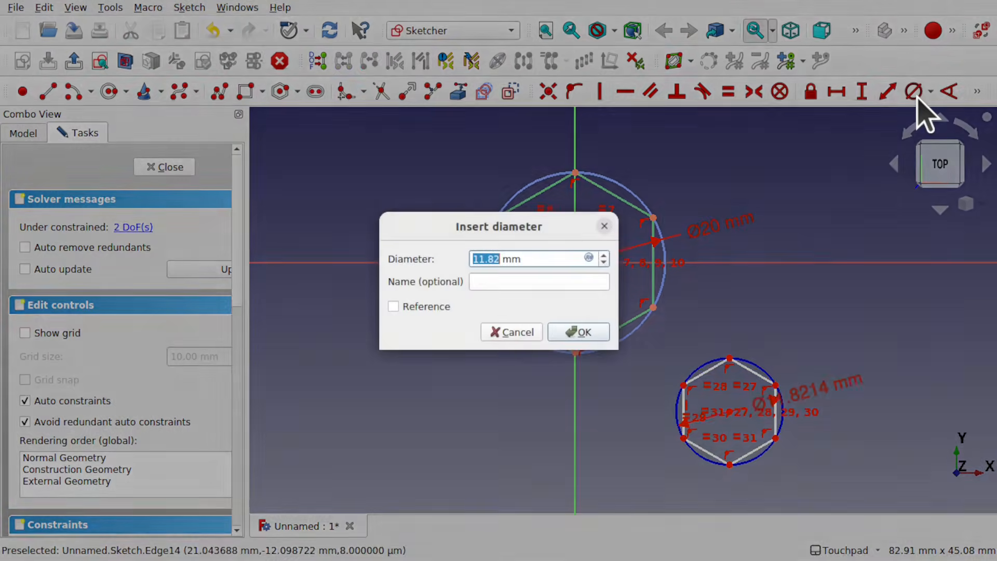
click(530, 335)
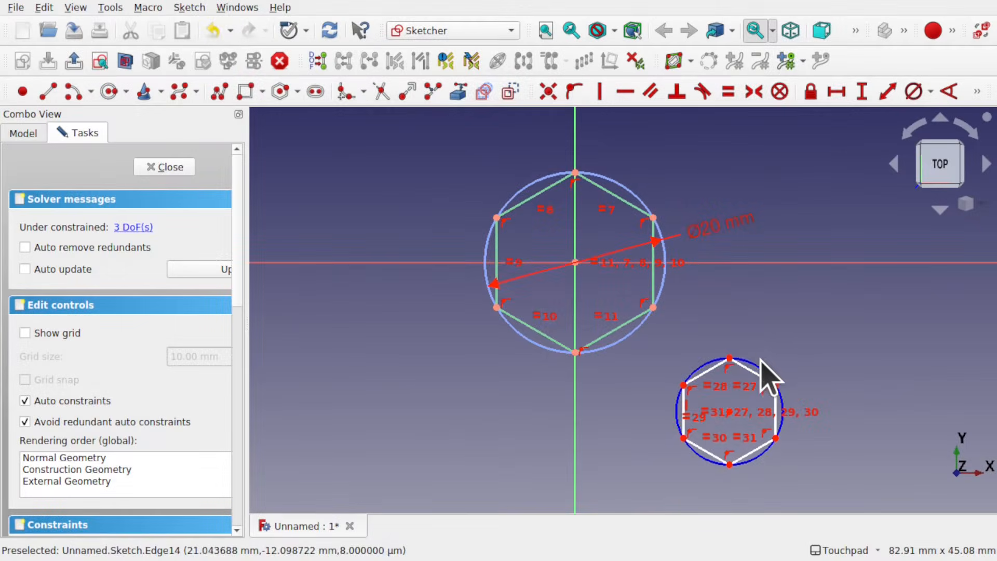
Apply an equal constraint between the construction circles of the two hexagons.
click(758, 366)
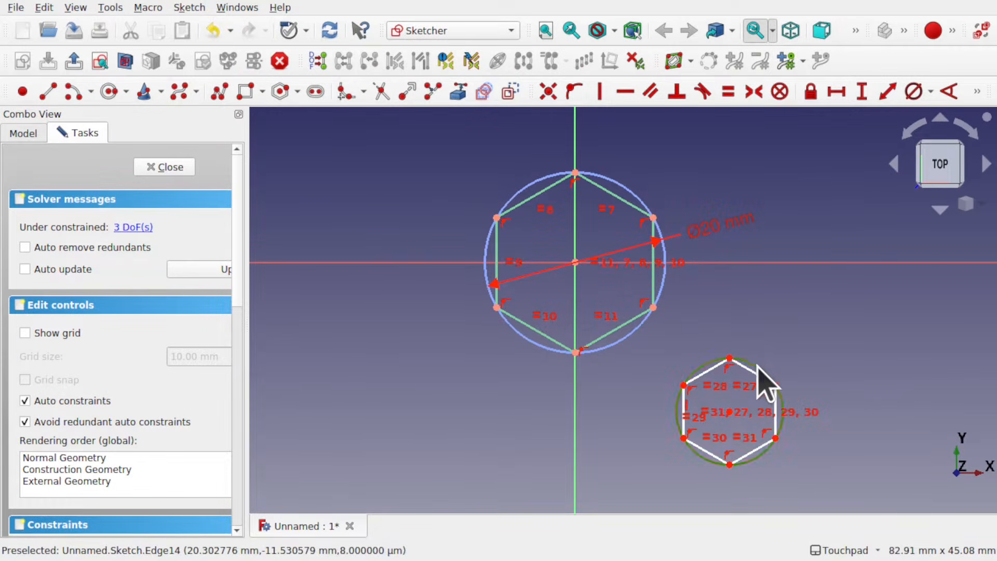
click(661, 292)
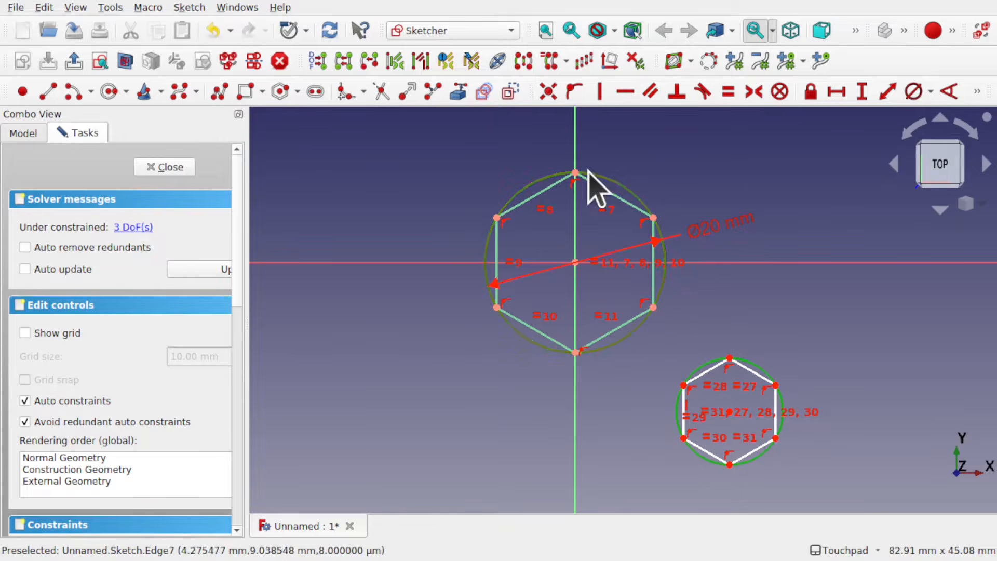
click(735, 92)
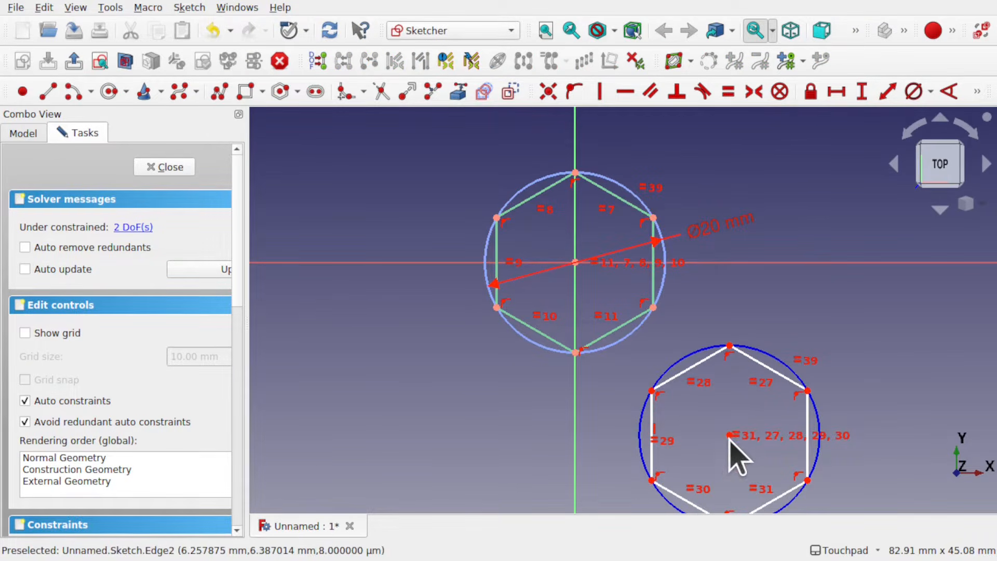
Move the second hexagon by its centre point close to the first hexagon's lower-right side.
drag(732, 436, 675, 423)
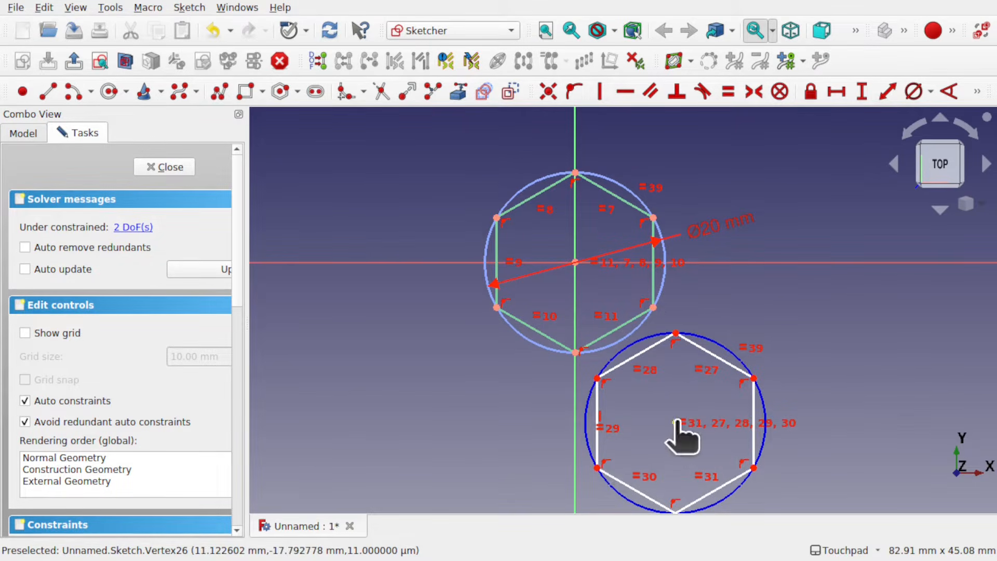
mouse_move(675, 423)
mouse_down()
mouse_move(751, 387)
mouse_move(668, 418)
mouse_up()
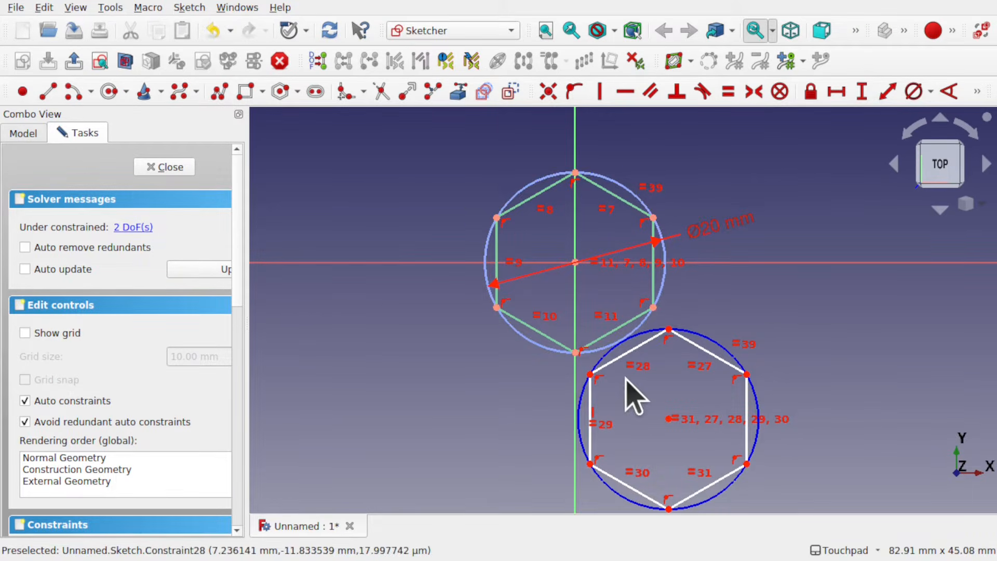
scroll(628, 387, down, 5)
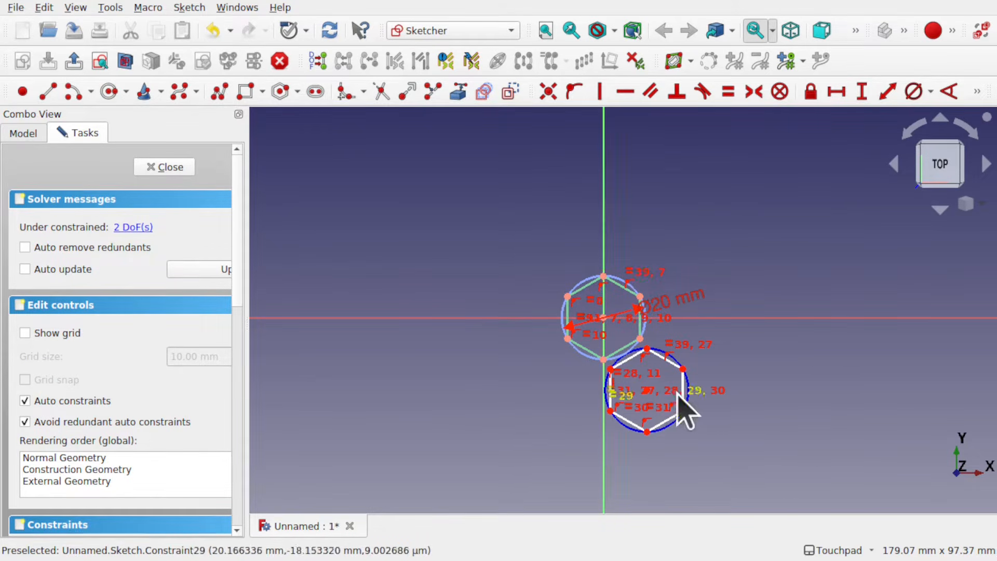
Draw a closed polyline triangle from the first hexagon's lower-right vertex through the second hexagon's top vertex, with slanted sides about 3 mm and a horizontal top side.
scroll(667, 397, up, 2)
scroll(666, 398, up, 4)
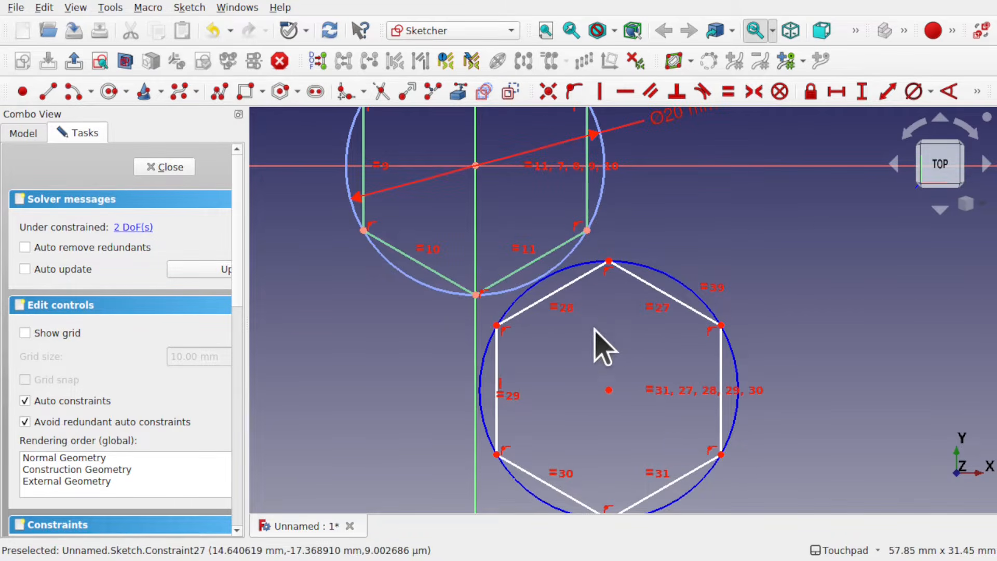
click(220, 93)
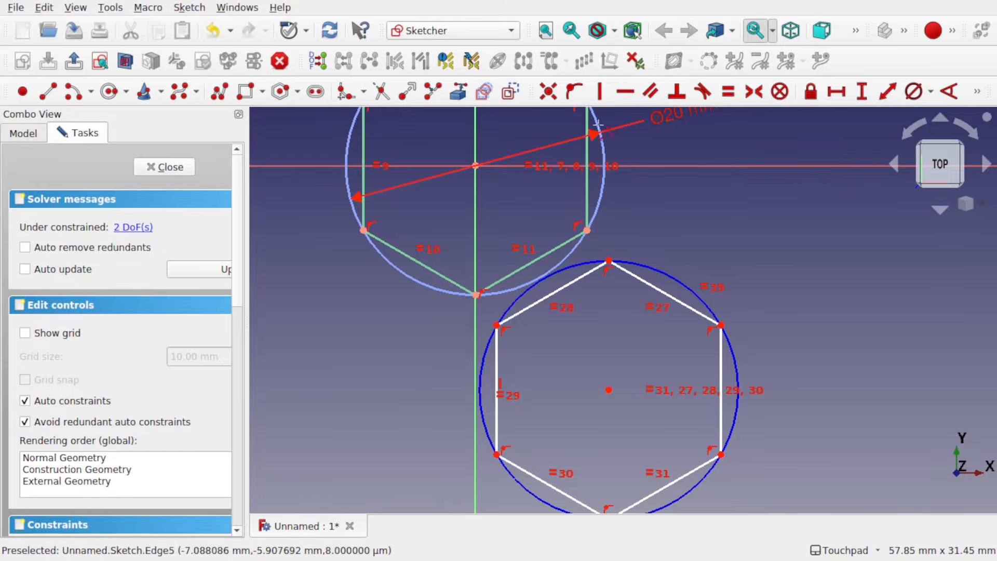
click(586, 230)
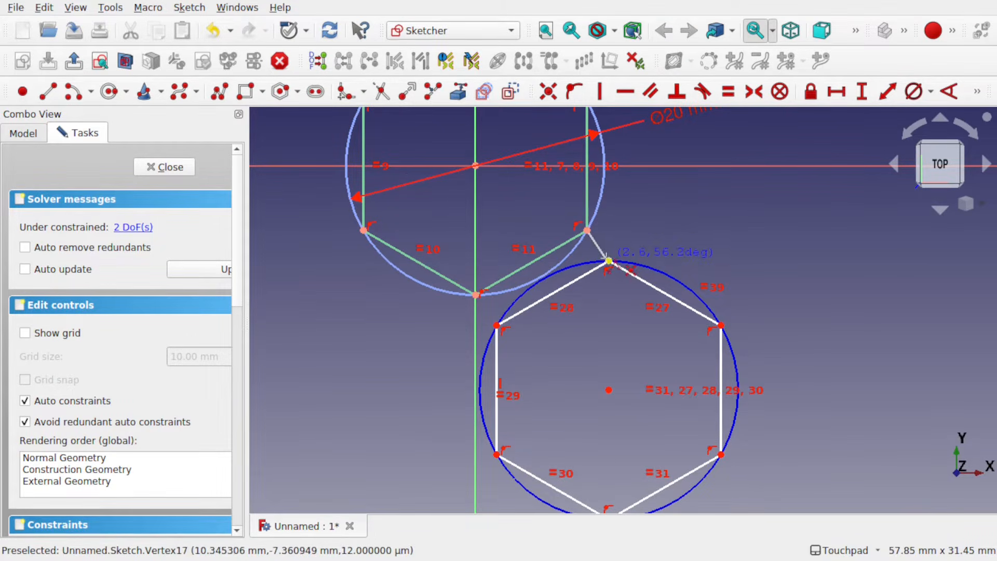
click(609, 261)
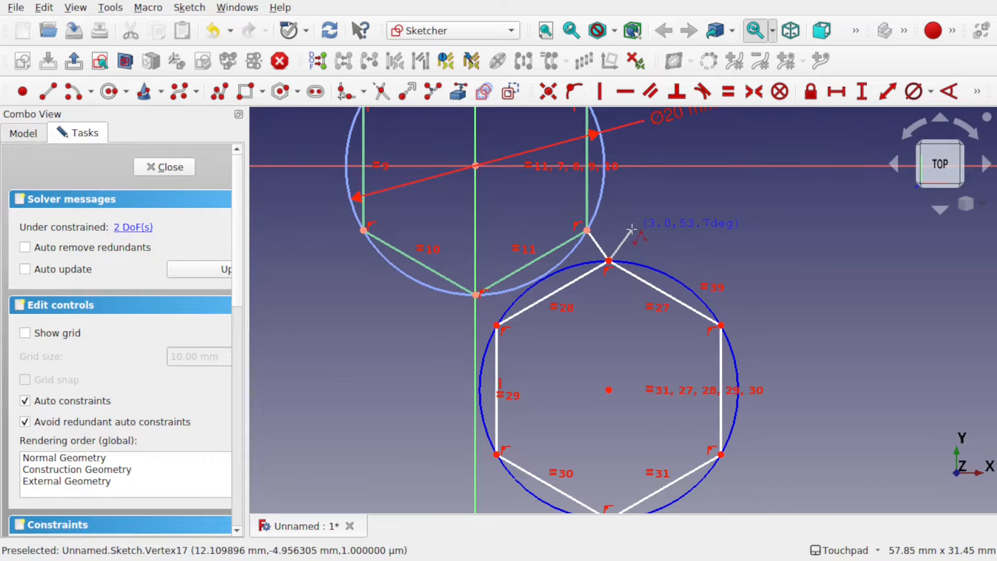
click(632, 229)
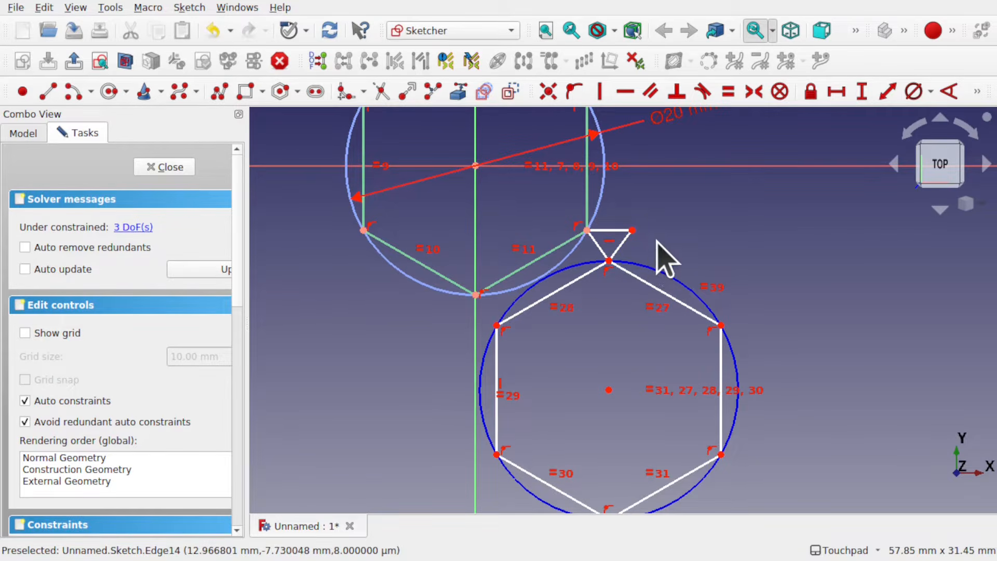
Apply an equal constraint to all three sides of the small triangle between the hexagons.
click(609, 231)
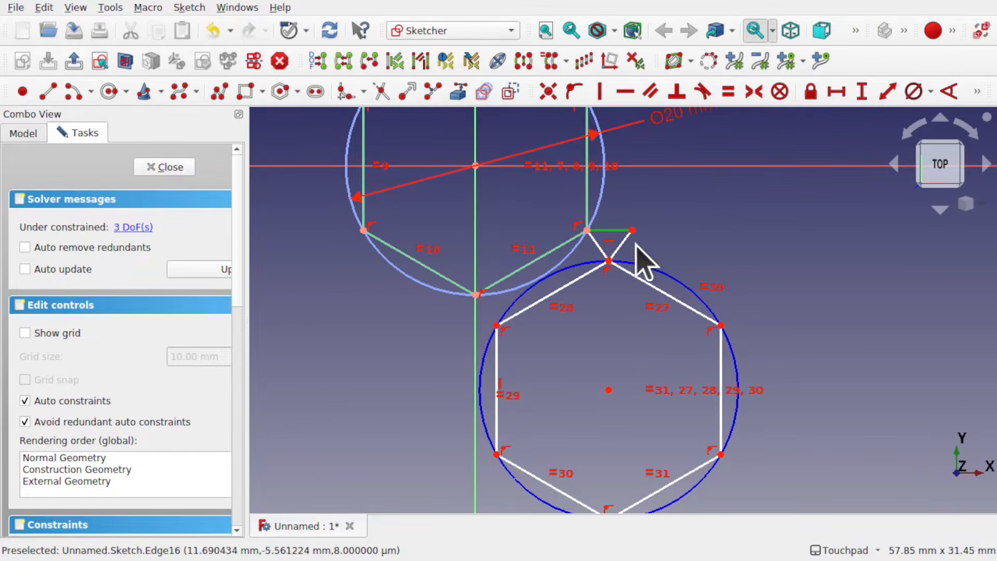
click(621, 245)
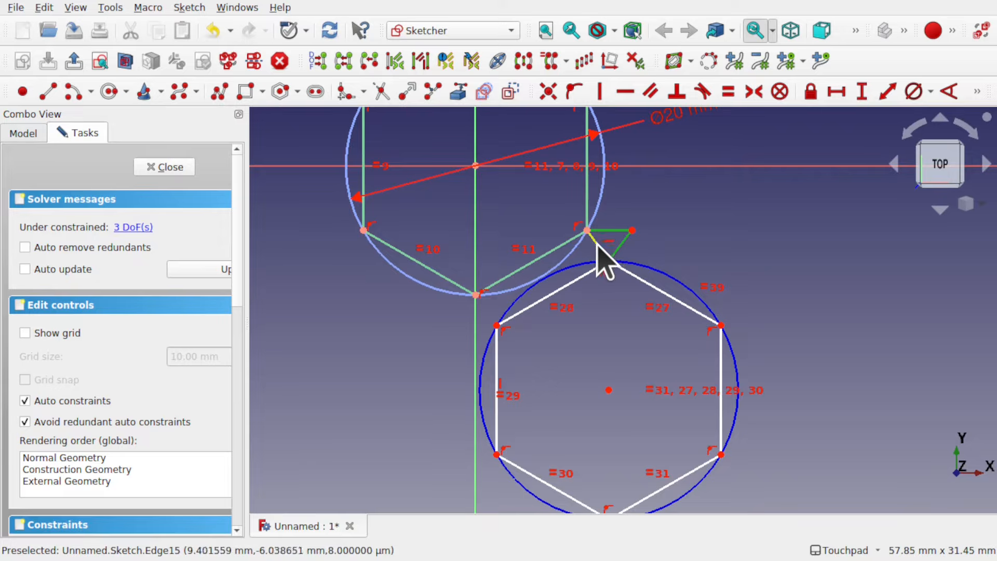
click(596, 243)
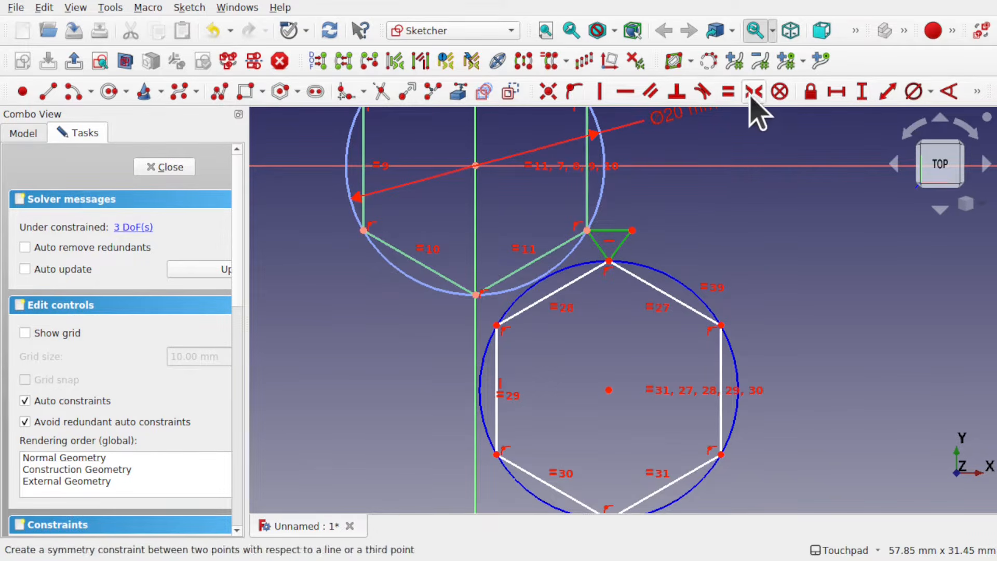
click(728, 92)
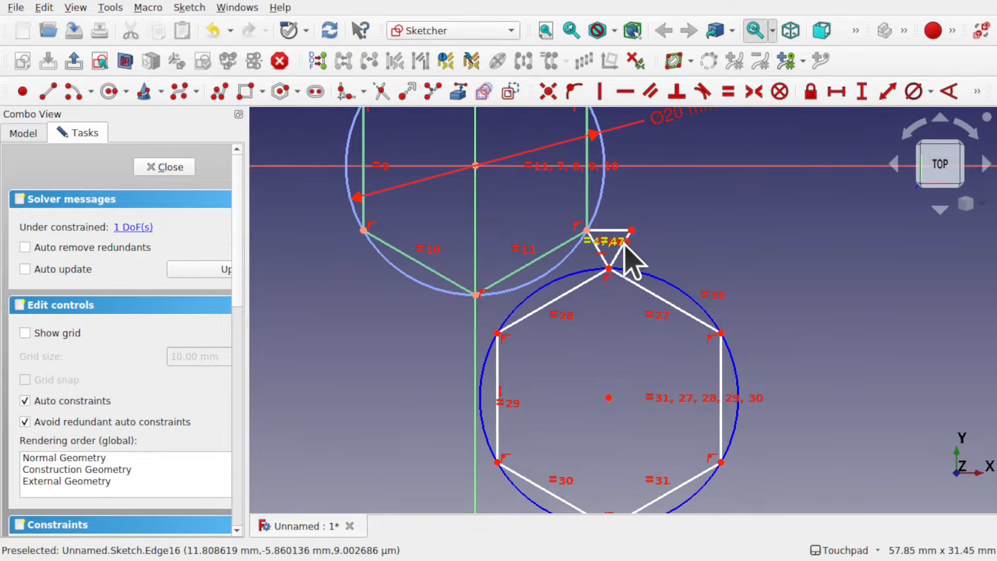
Move the triangle's free upper corner toward the first hexagon to shrink the gap between the two hexagons.
scroll(627, 250, up, 3)
scroll(624, 248, up, 1)
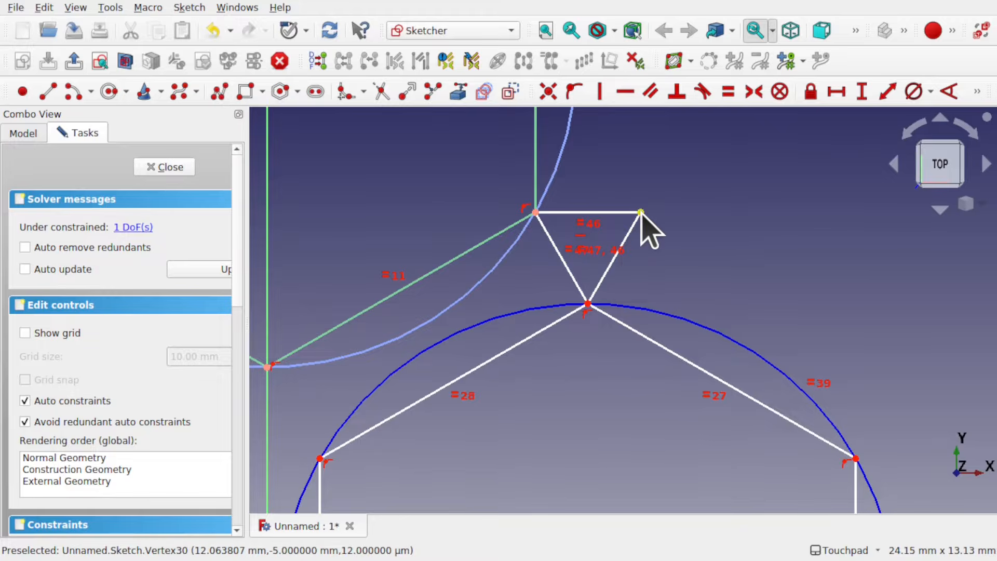
drag(642, 212, 607, 212)
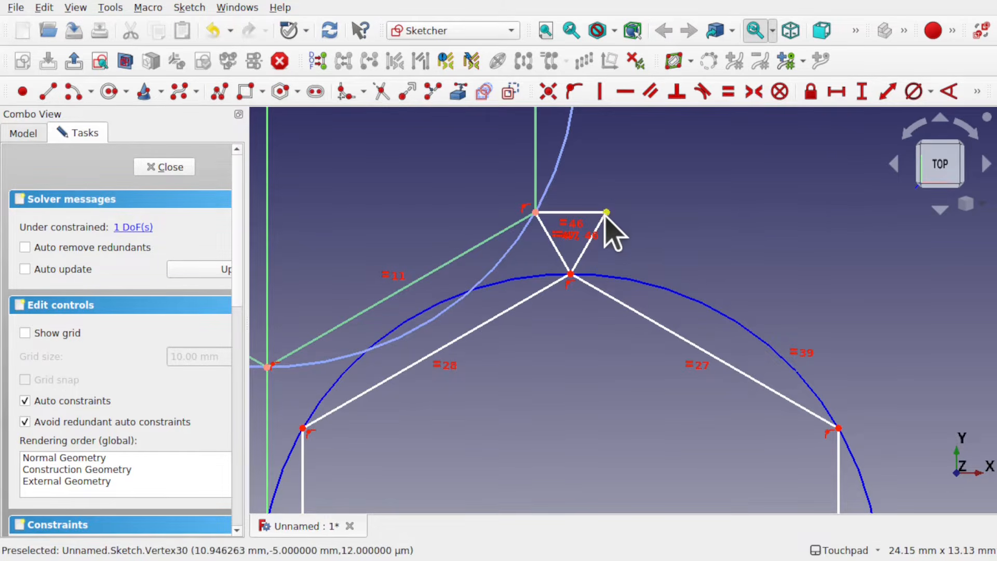
mouse_move(607, 212)
mouse_down()
mouse_move(649, 213)
mouse_move(592, 213)
mouse_move(611, 207)
mouse_up()
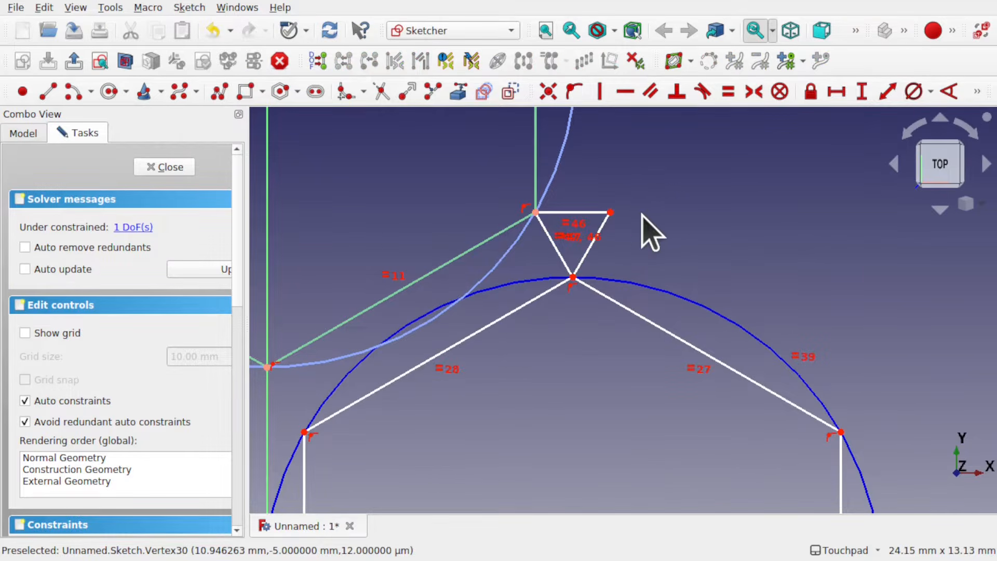
Constrain the horizontal length of the triangle's upper side to 3 mm.
click(558, 213)
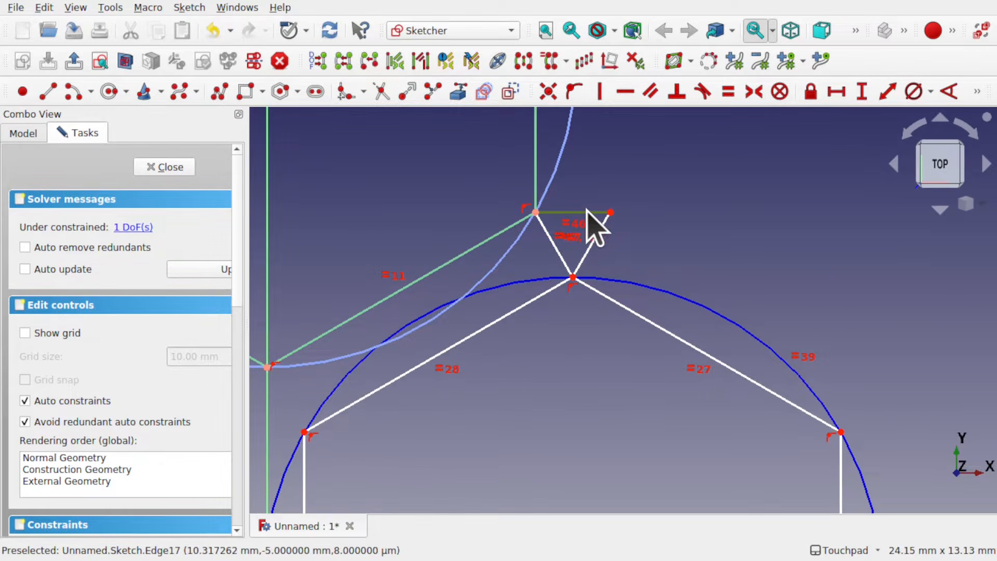
click(834, 93)
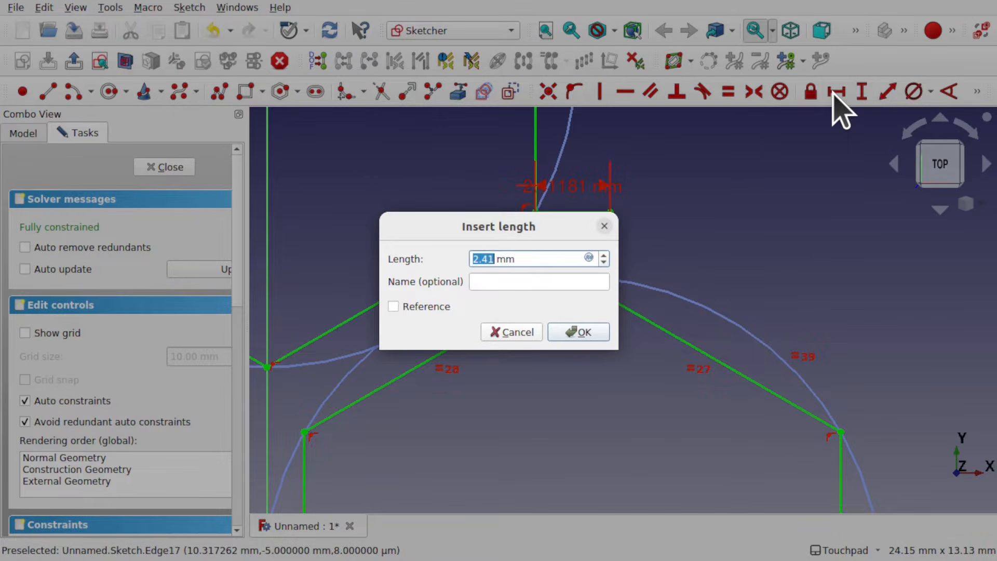
key(Return)
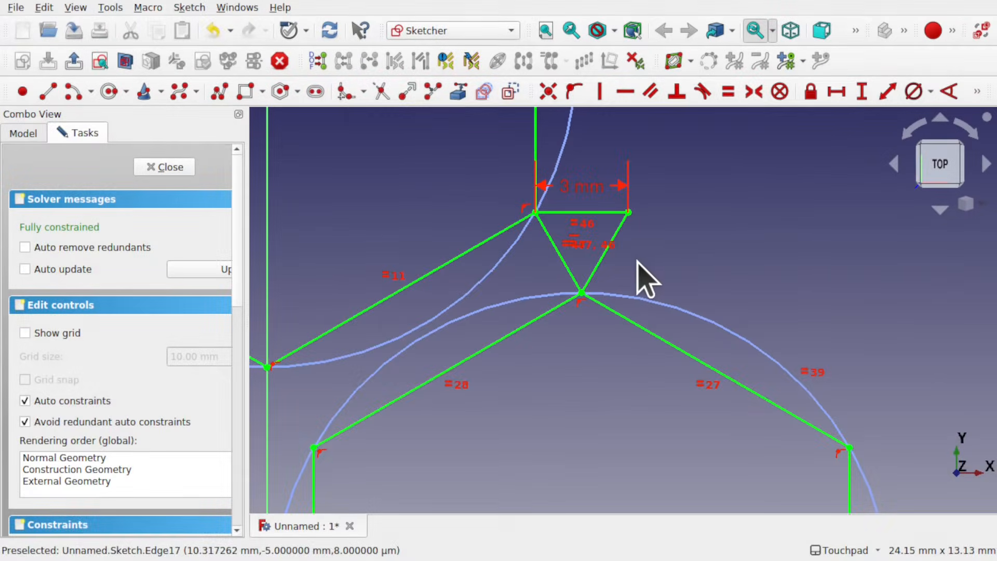
Convert the three sides of the small spacing triangle to construction geometry.
scroll(641, 280, down, 3)
scroll(641, 280, up, 3)
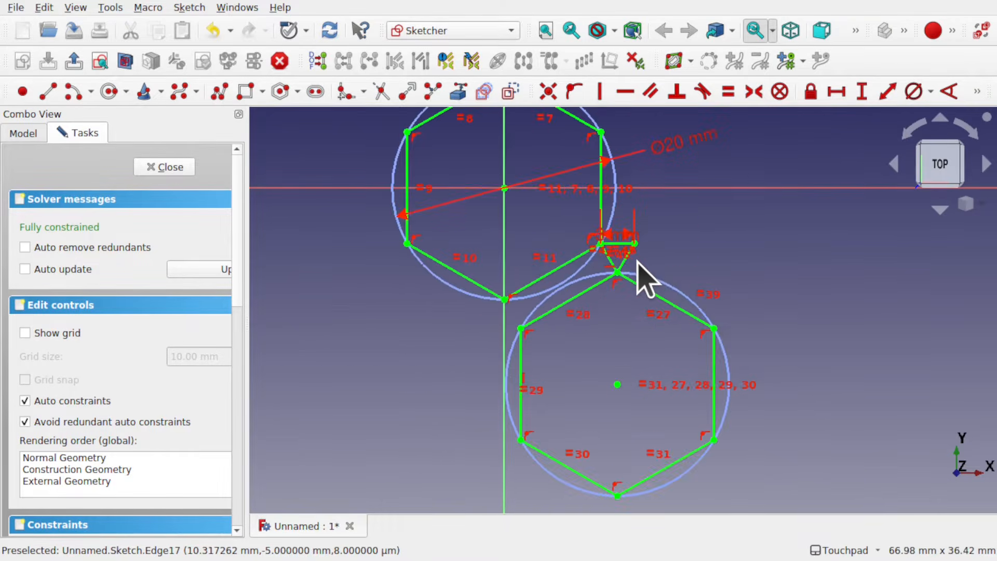
scroll(647, 280, down, 1)
scroll(646, 280, up, 10)
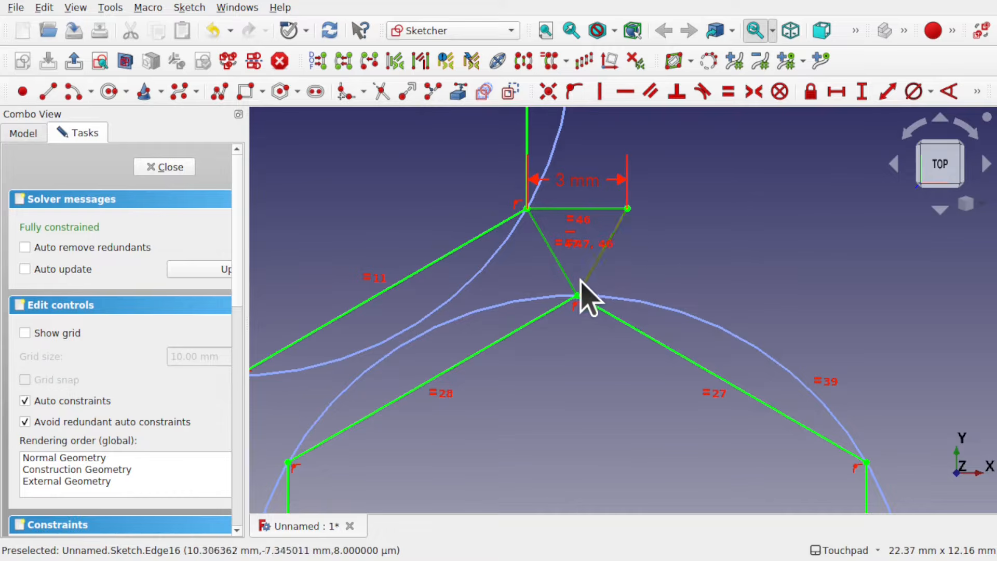
click(510, 93)
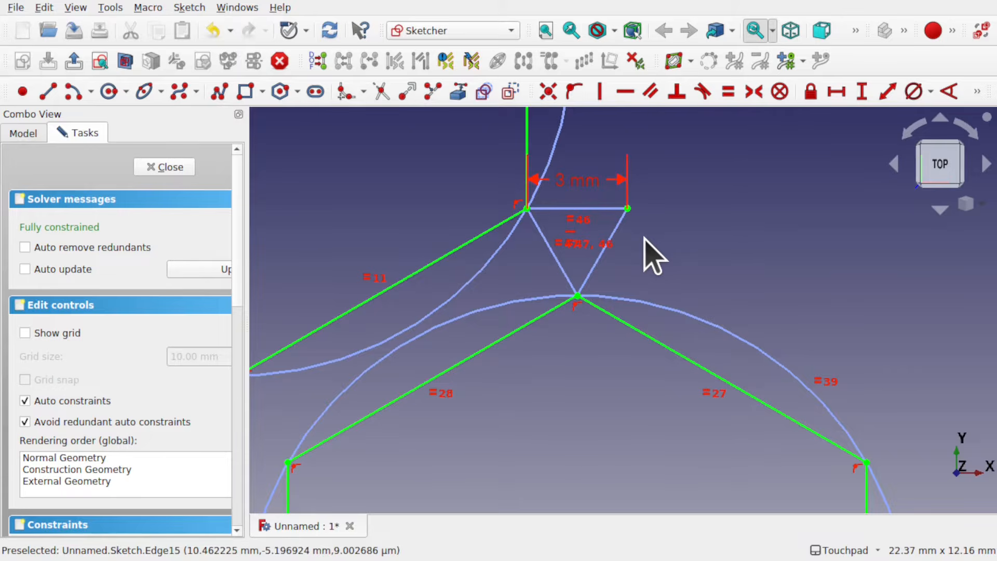
Close the finished two-hexagon sketch and show it from the top view.
scroll(653, 254, down, 8)
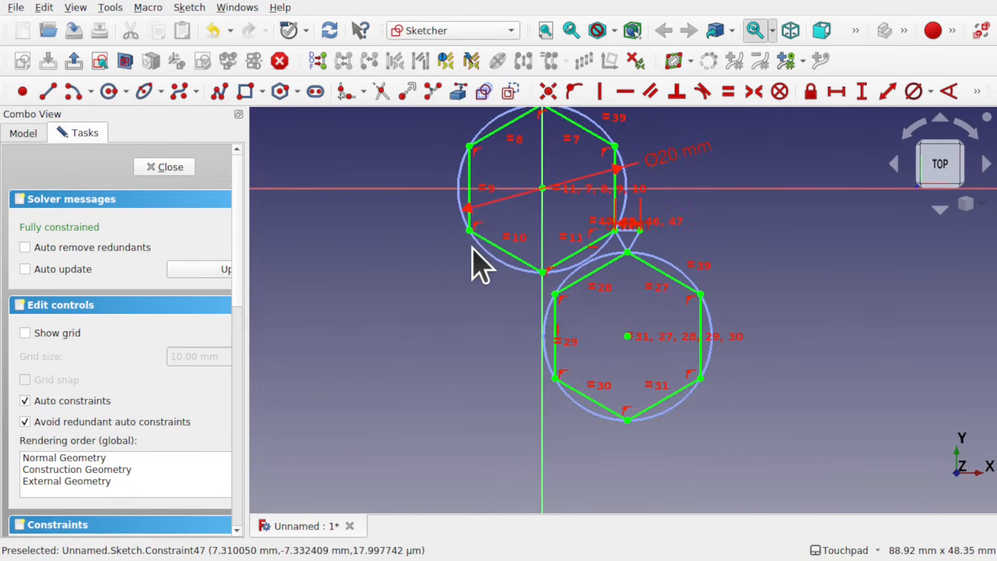
click(165, 167)
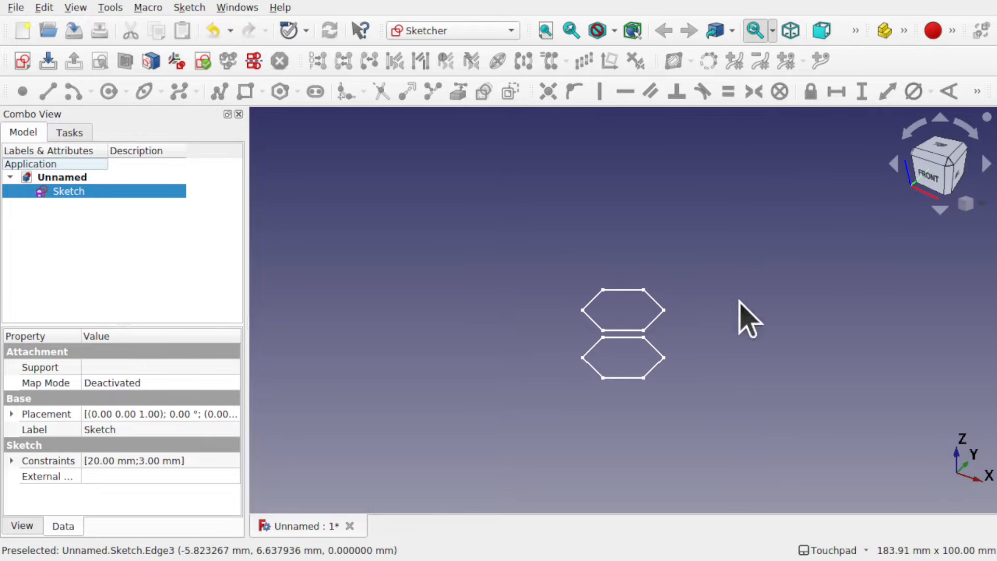
click(942, 160)
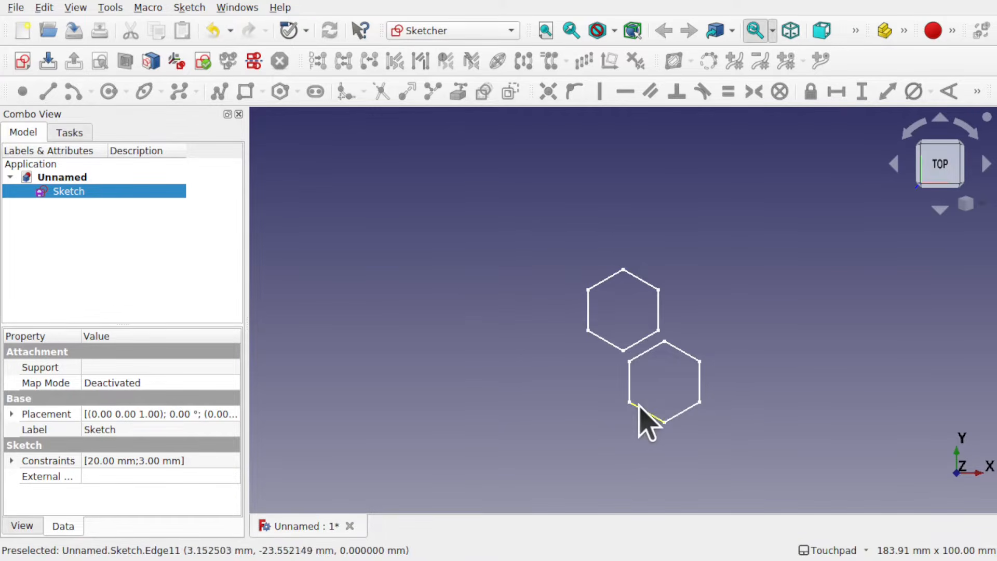
shift+middle_drag(678, 379, 578, 331)
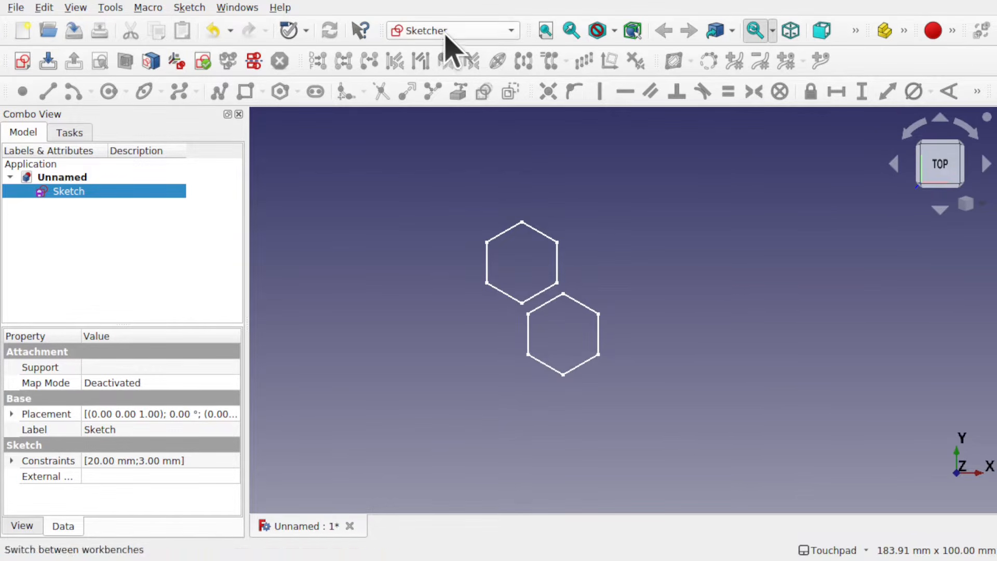
Switch to the Draft workbench and hide its grid.
click(482, 30)
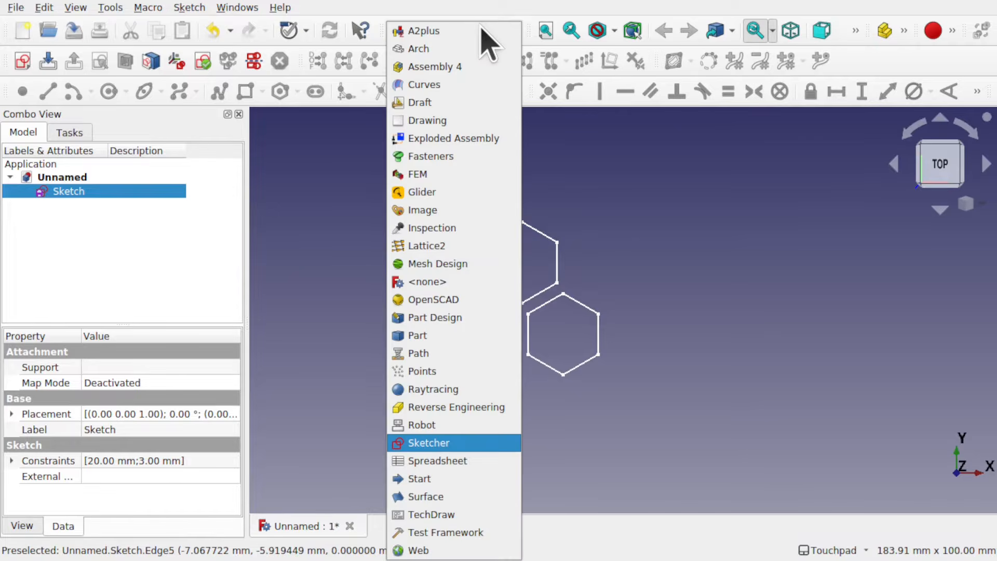
click(450, 102)
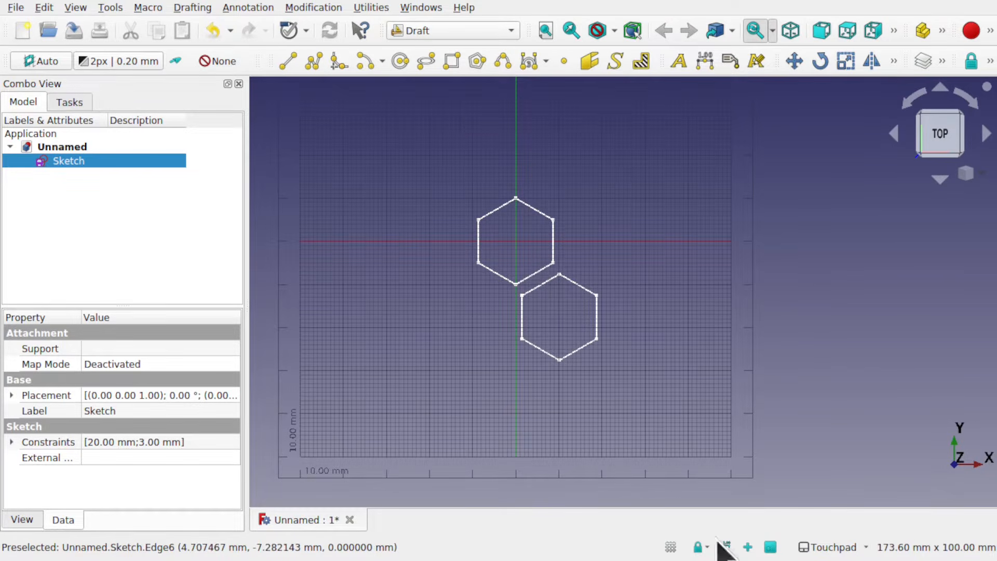
click(670, 542)
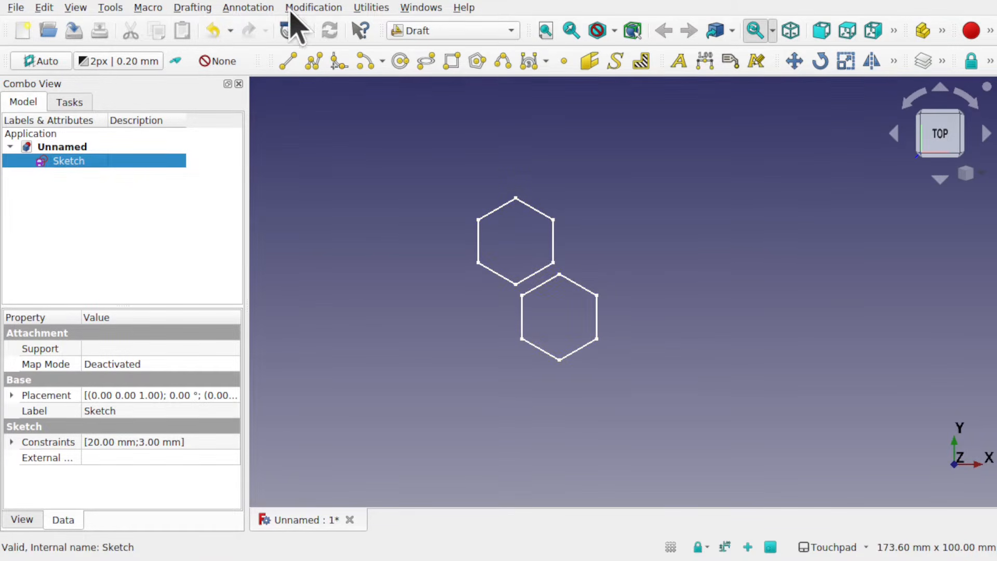
Create an orthogonal link array of the sketch with 2 elements in X, 1 in Y and 1 in Z, at a 100 mm X interval.
click(312, 7)
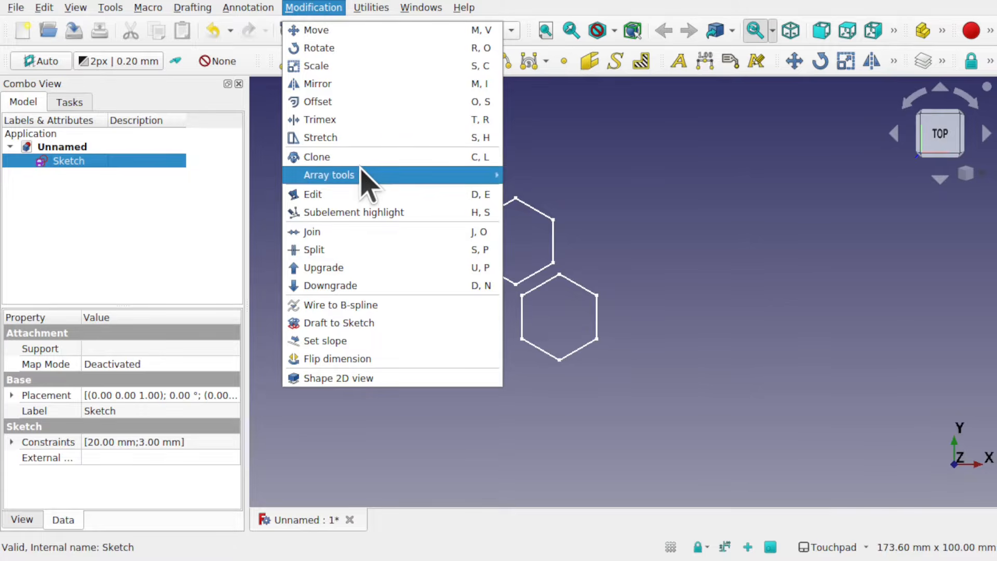
mouse_move(364, 175)
click(528, 177)
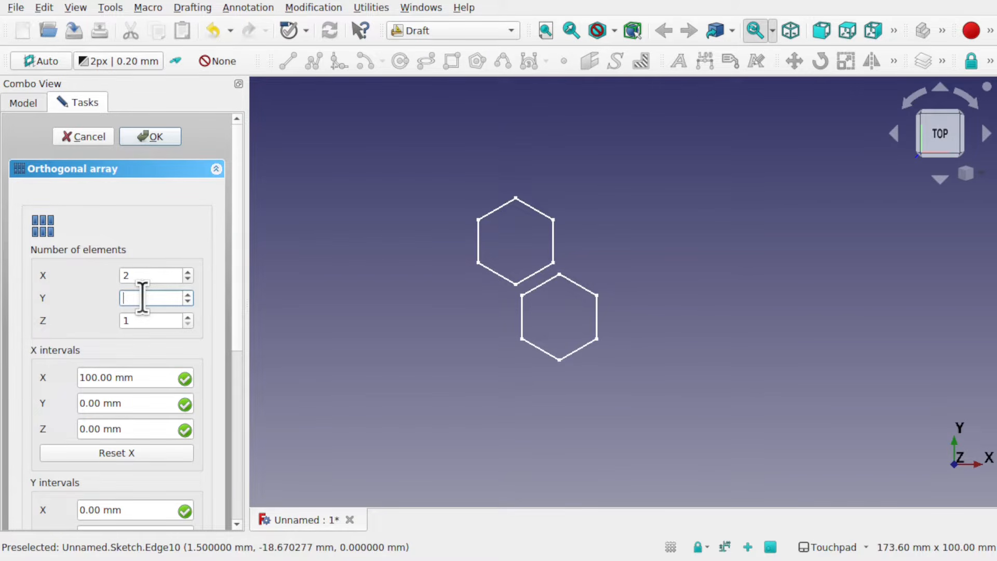
text(1)
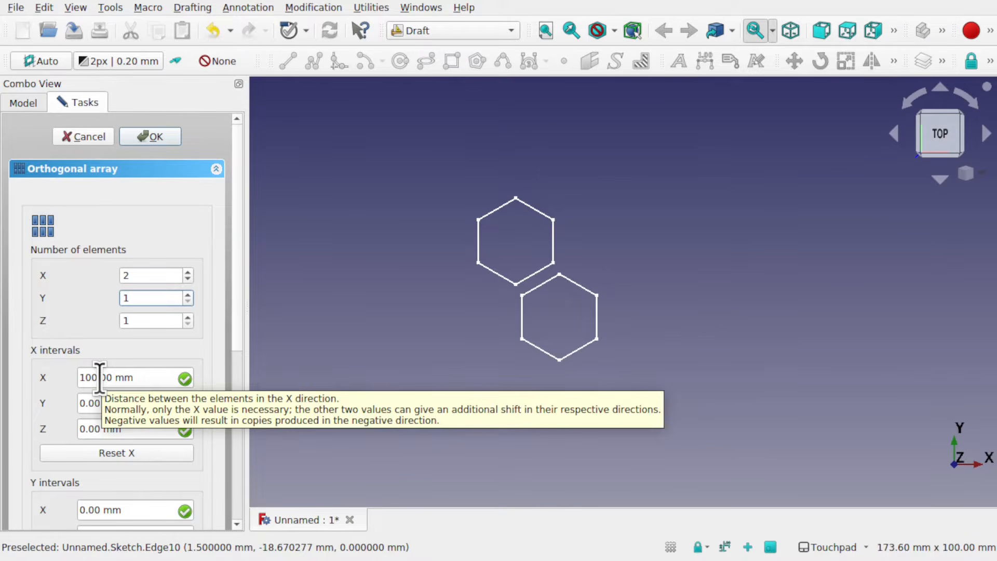
drag(235, 329, 262, 496)
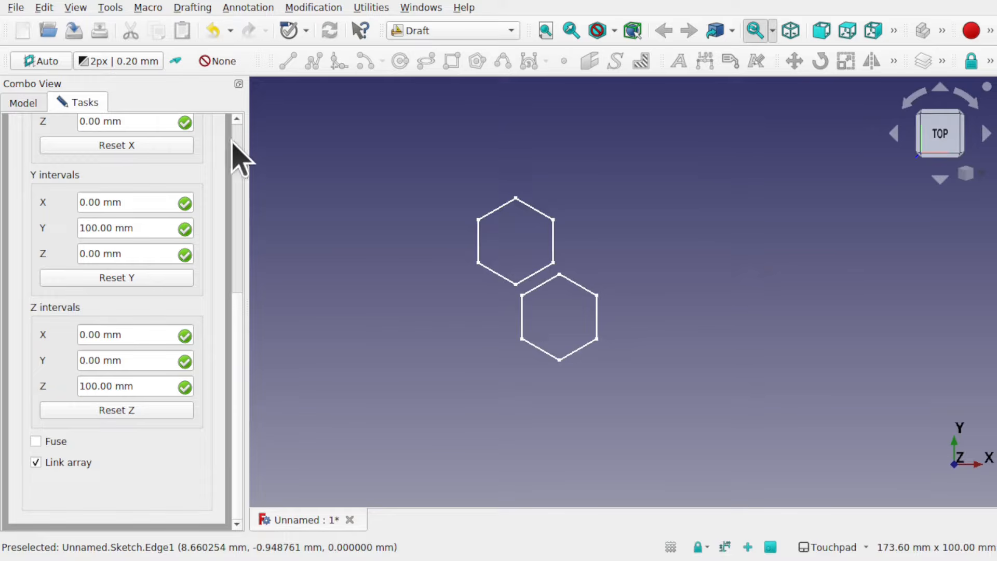
scroll(239, 156, up, 5)
click(155, 138)
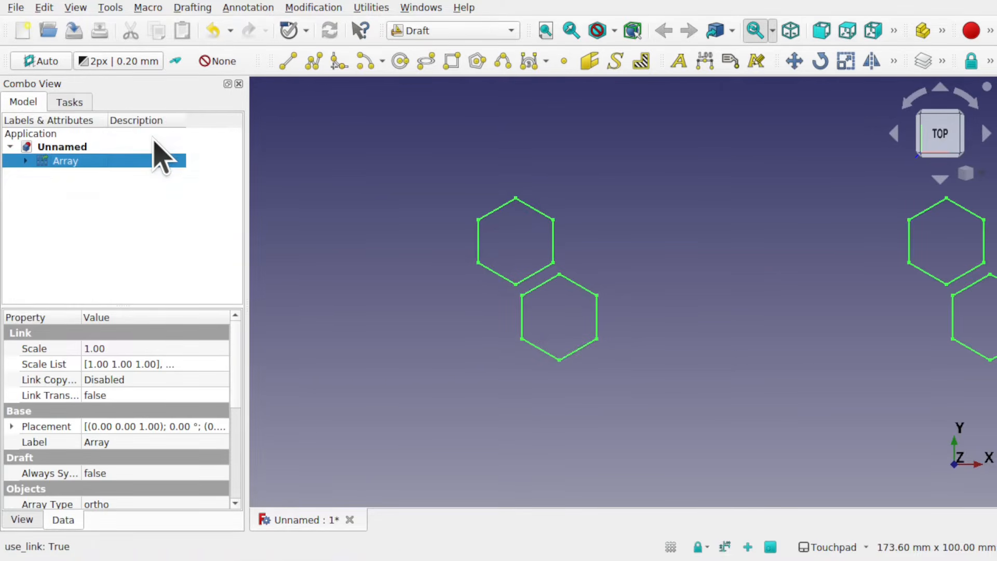
Set the array's X interval to 40 mm and tighten it to 20 mm so the hexagon pairs sit close together.
scroll(717, 229, down, 3)
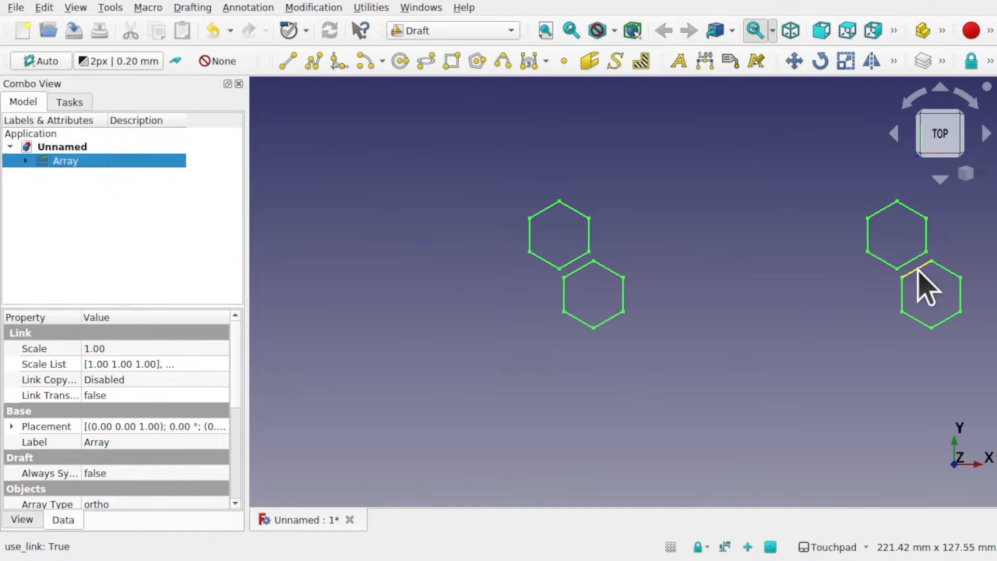
shift+middle_drag(918, 270, 773, 323)
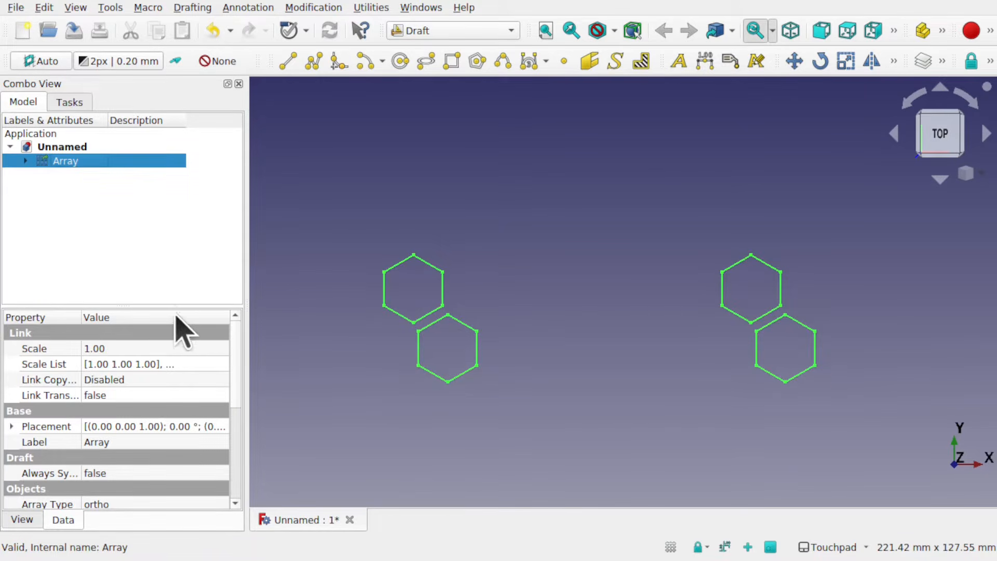
drag(171, 305, 167, 186)
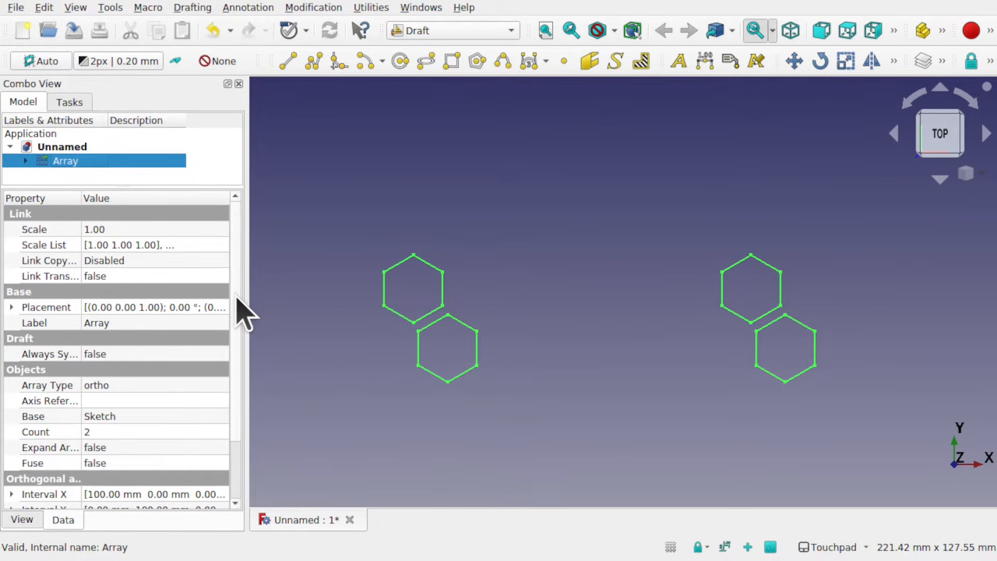
scroll(237, 307, down, 2)
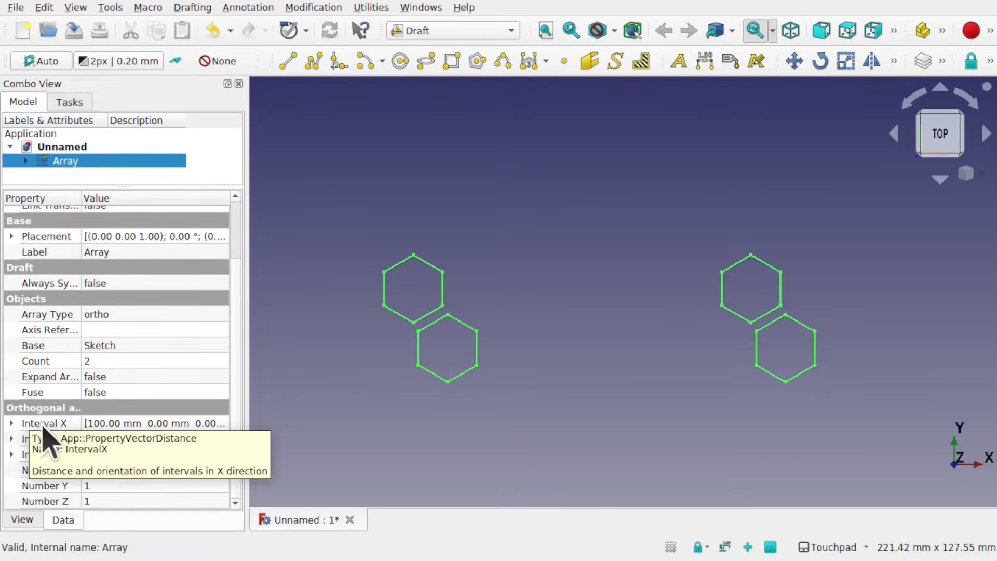
click(12, 423)
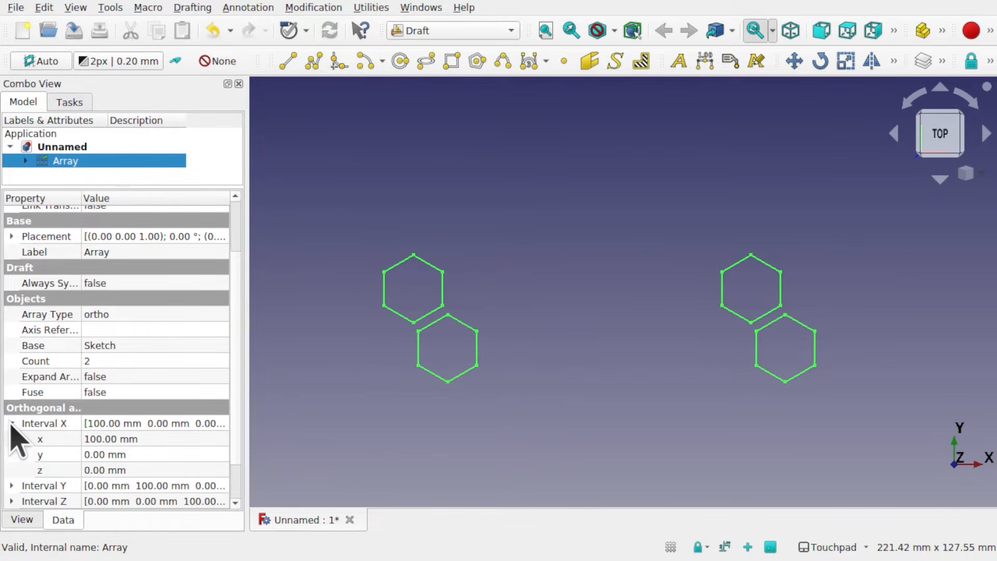
click(137, 442)
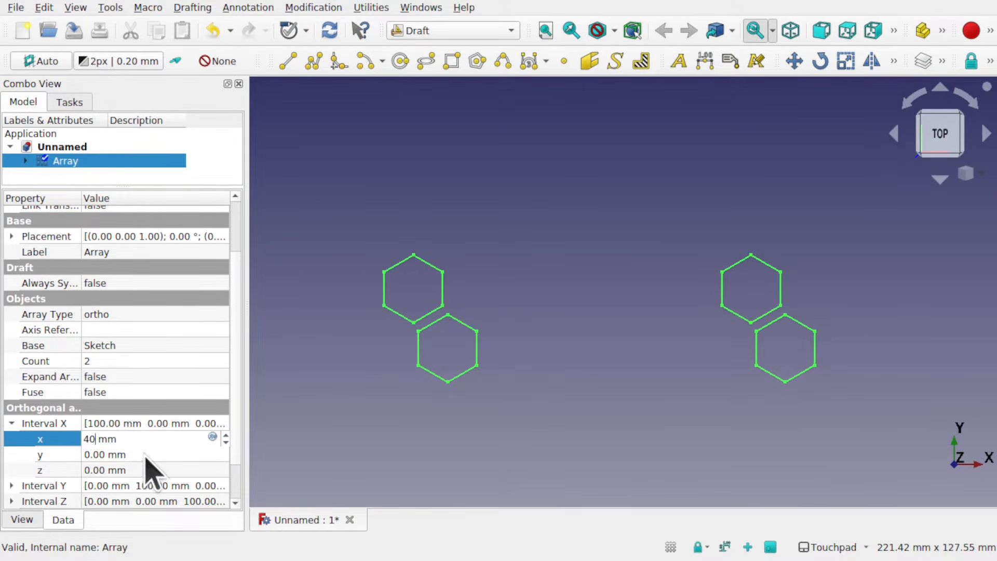
click(144, 455)
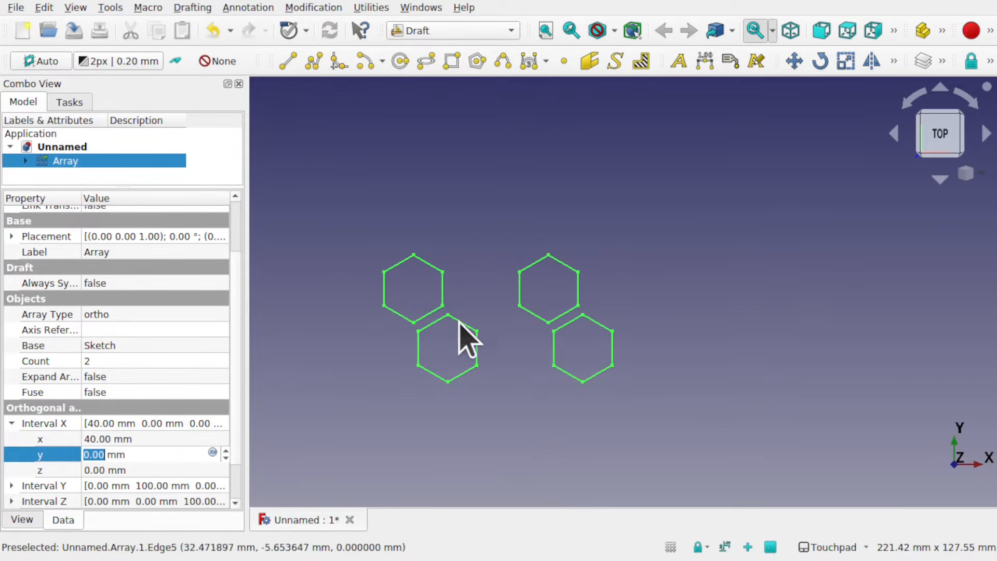
click(151, 439)
text(2)
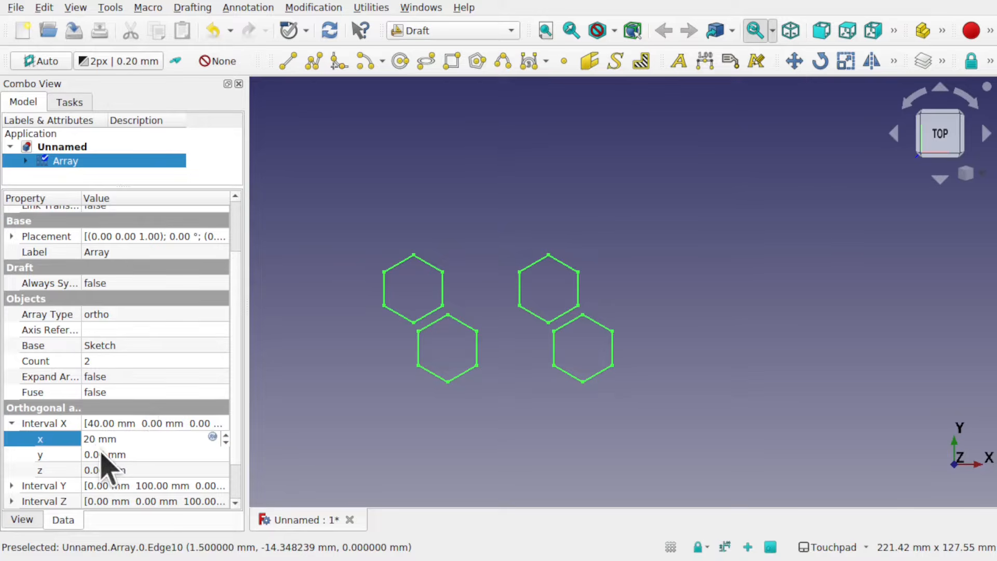
click(151, 455)
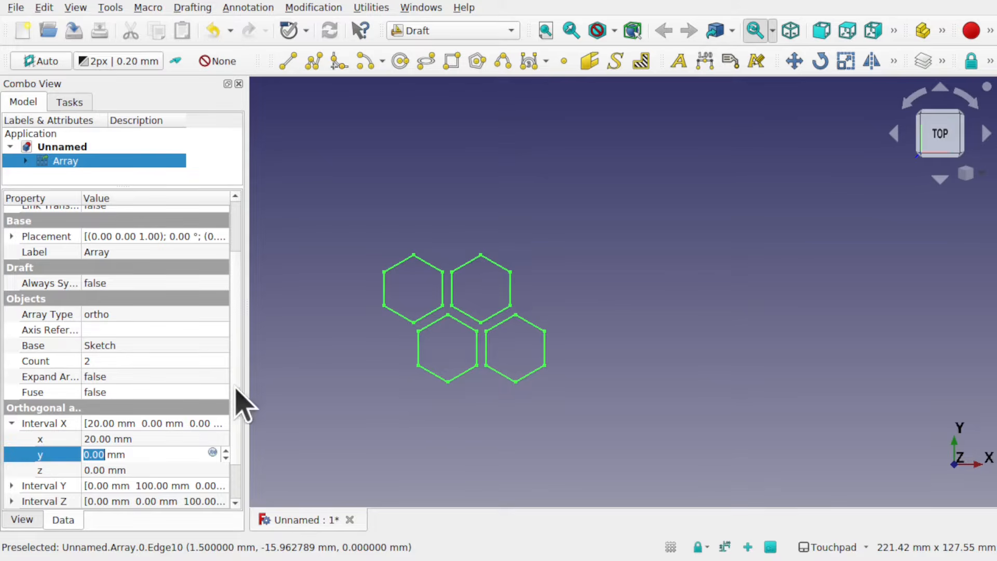
Set the array's element counts to 5 in X and 2 in Y.
drag(233, 370, 243, 458)
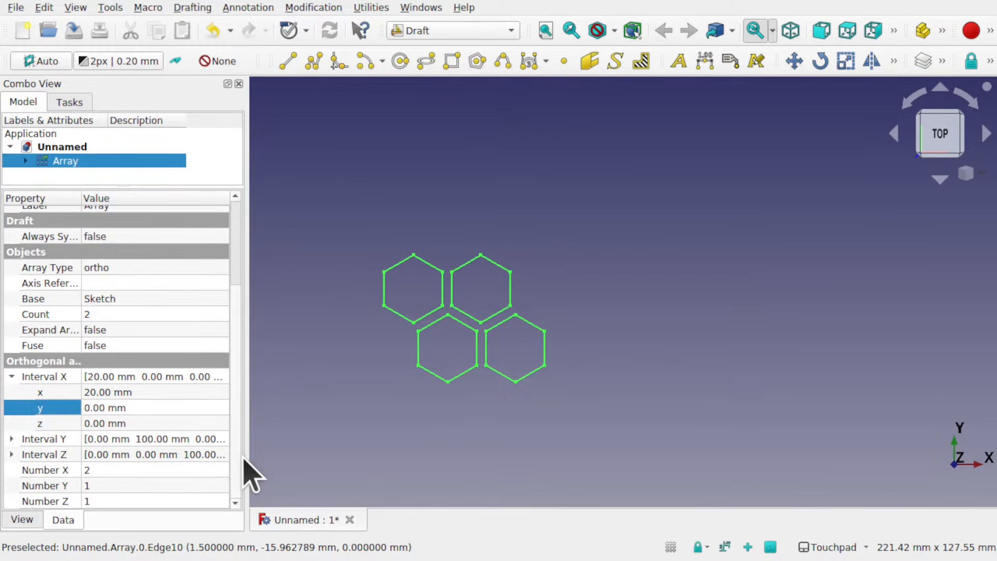
click(106, 470)
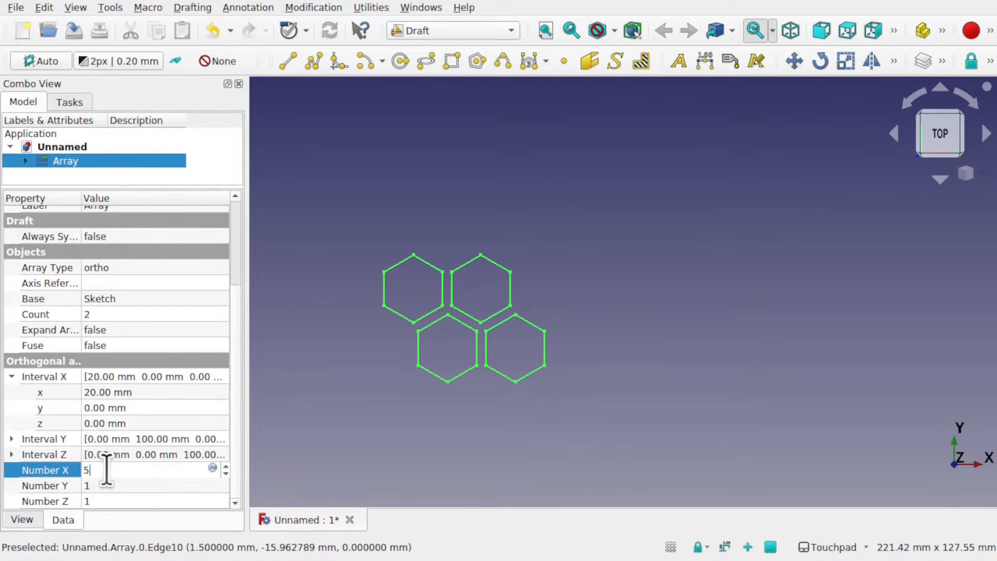
text(5)
click(133, 484)
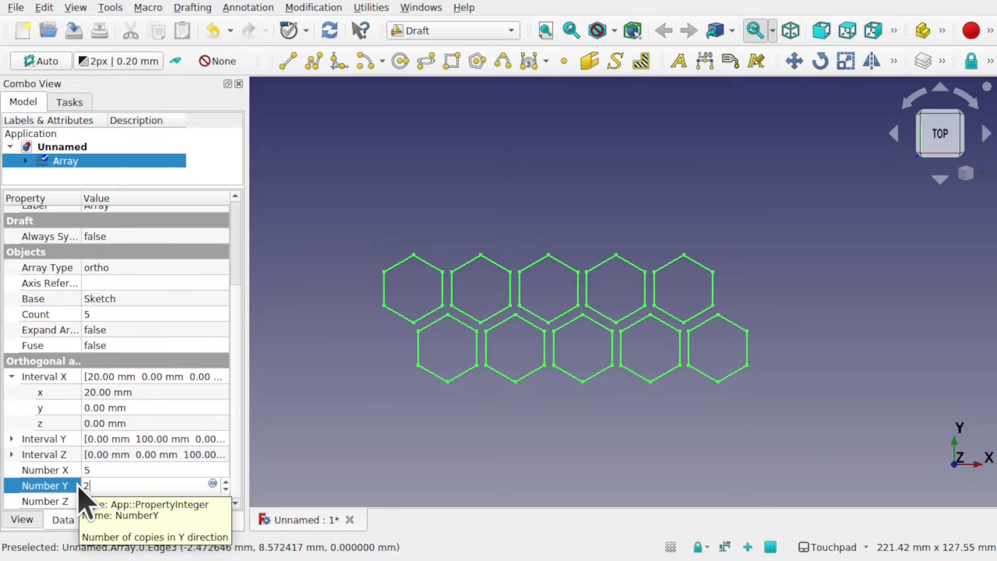
click(120, 469)
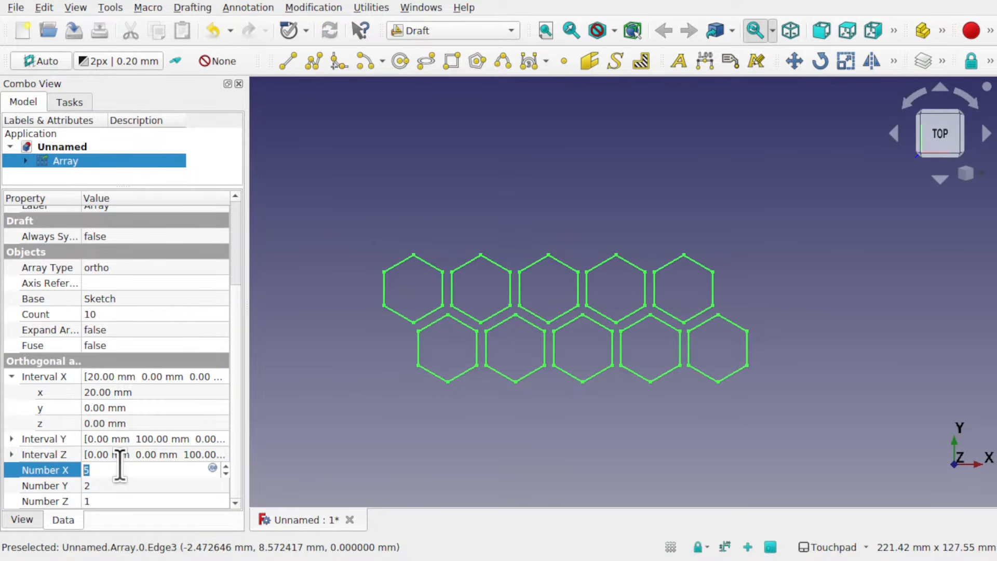
Set the y component of the array's Y interval to 39 mm to bring the two blocks of rows together.
scroll(641, 289, down, 4)
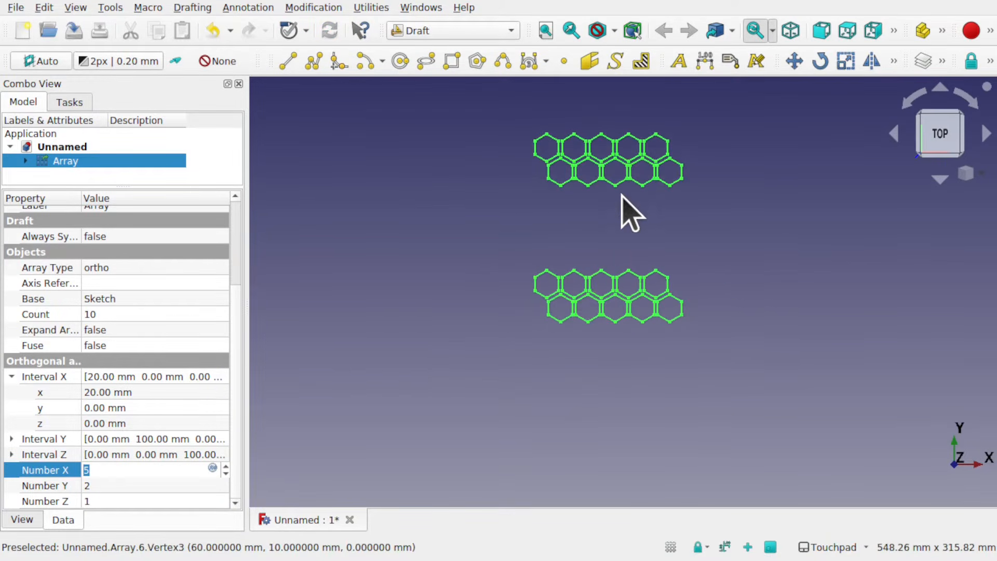
shift+middle_drag(632, 202, 572, 291)
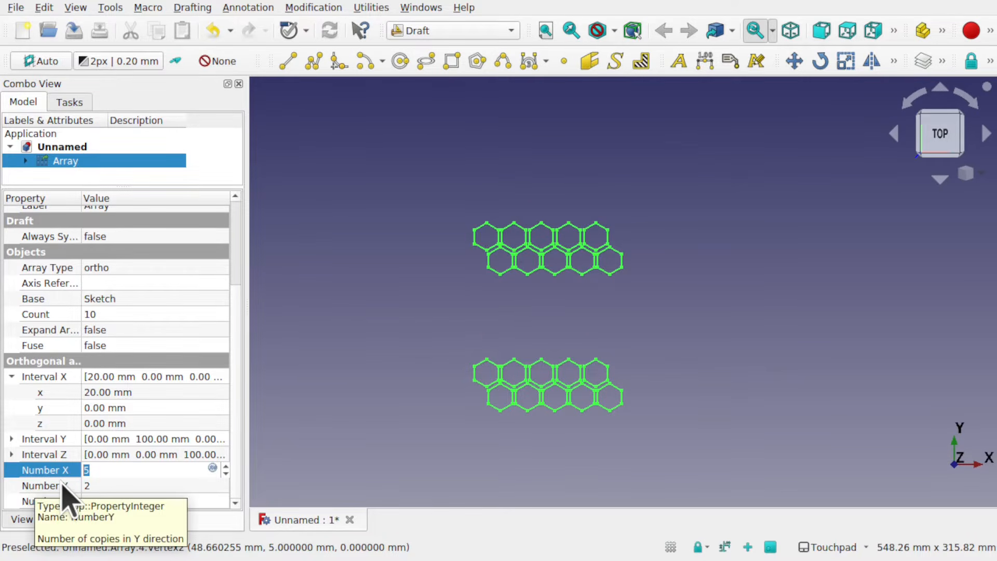
click(9, 377)
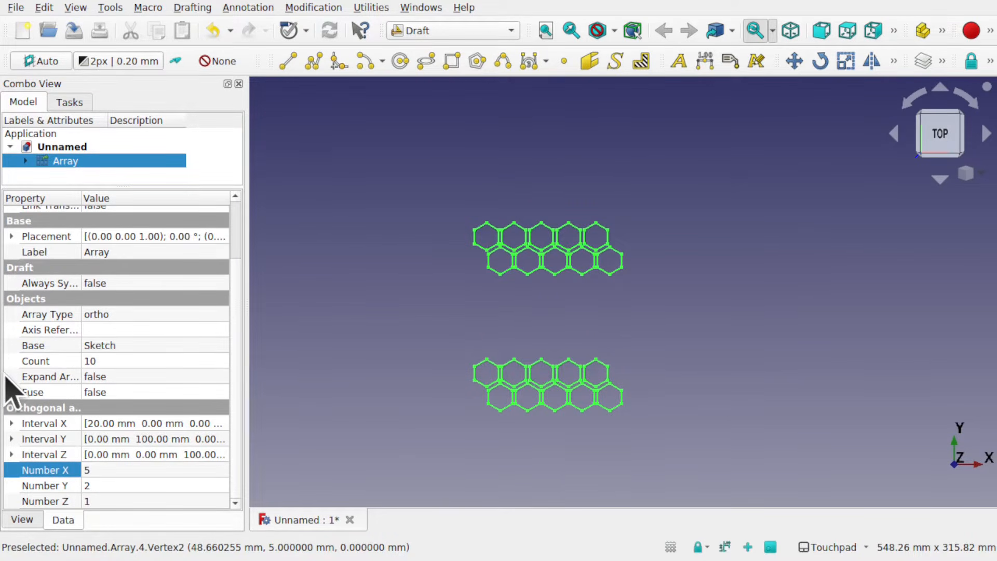
click(10, 439)
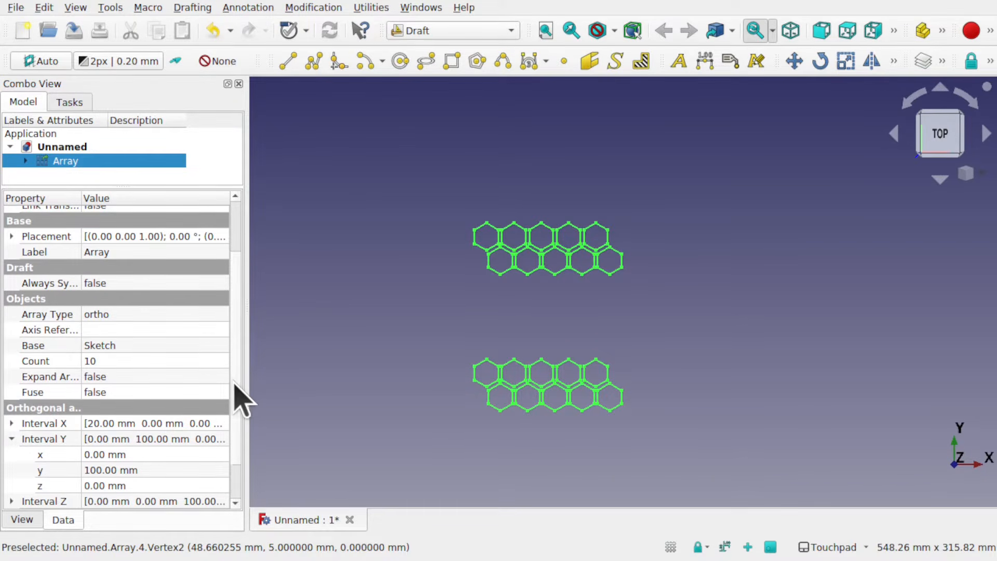
scroll(236, 400, down, 1)
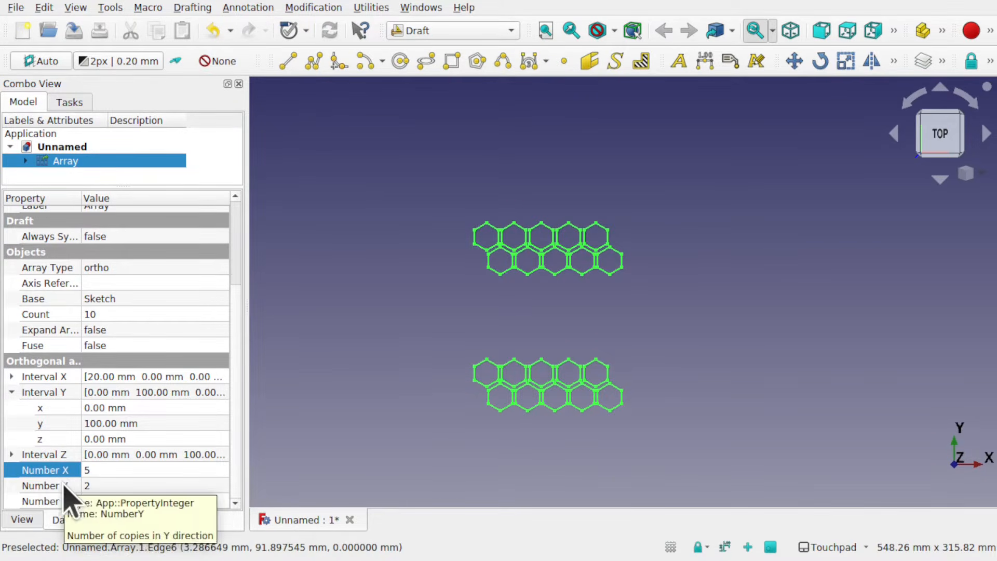
click(134, 421)
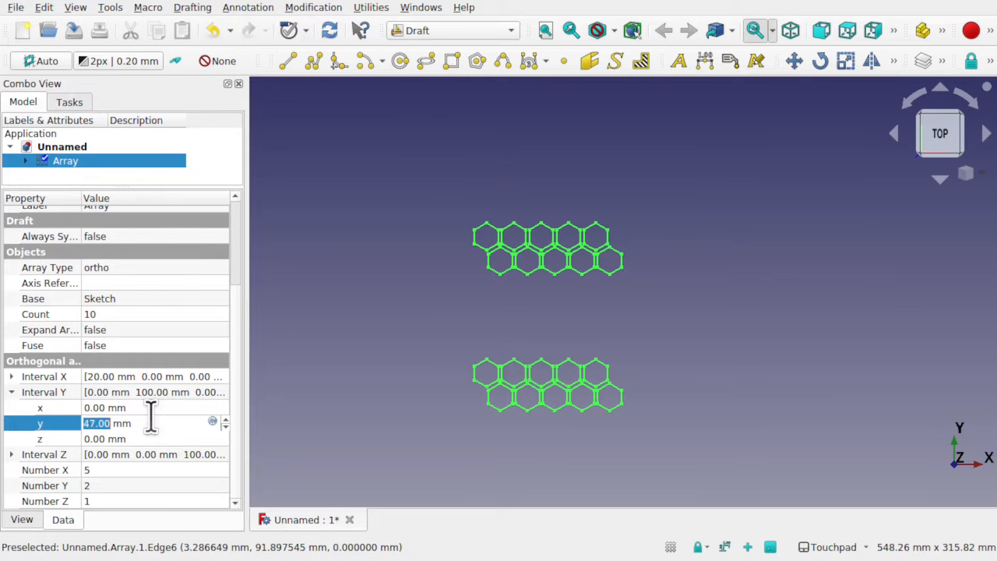
text(39)
click(154, 438)
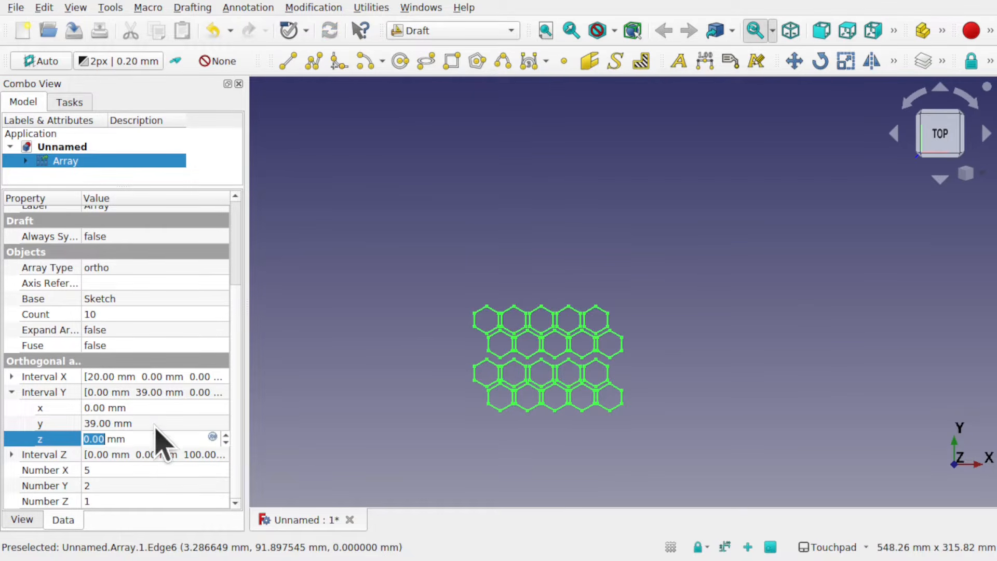
Reduce the array's Y interval to 36 mm and check the gaps between the hexagon rows.
click(154, 423)
scroll(154, 426, down, 3)
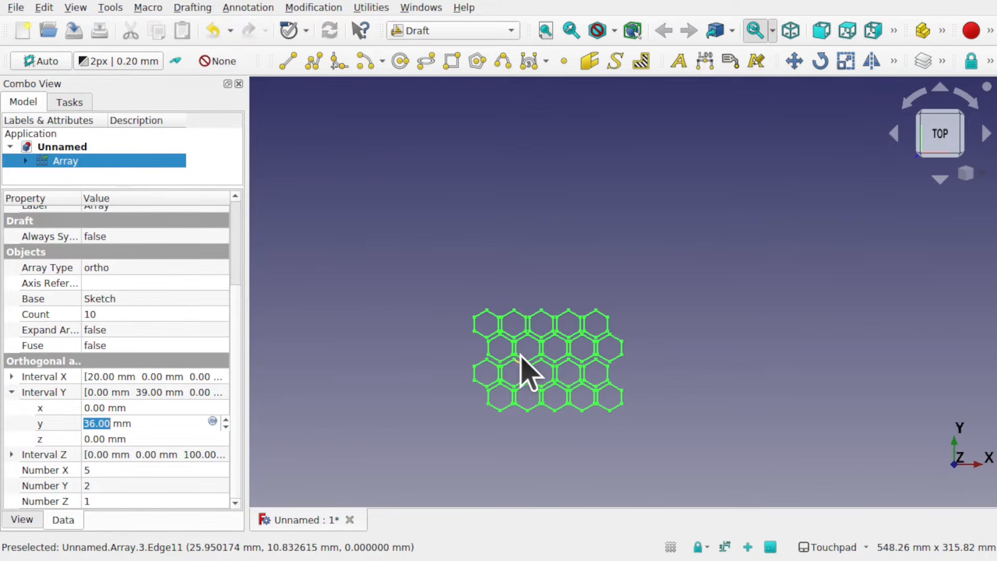
scroll(521, 354, up, 5)
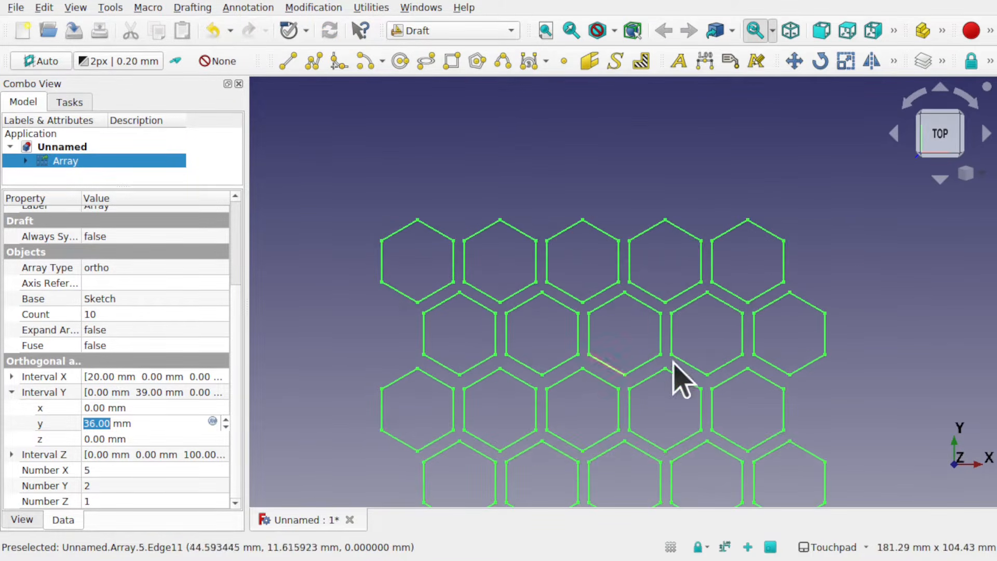
scroll(618, 417, down, 4)
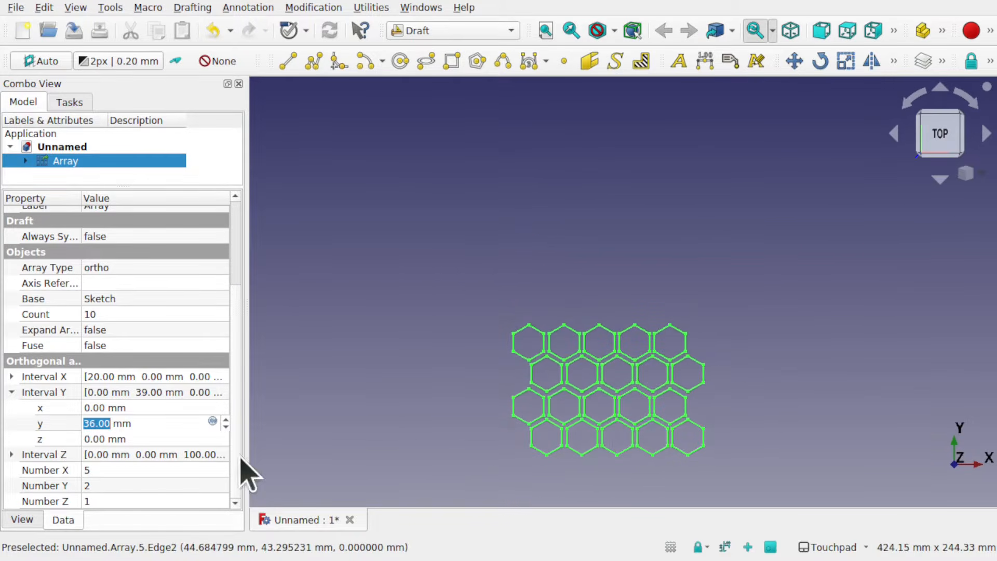
Raise the number of array elements in Y to 4 and deselect the array.
click(115, 486)
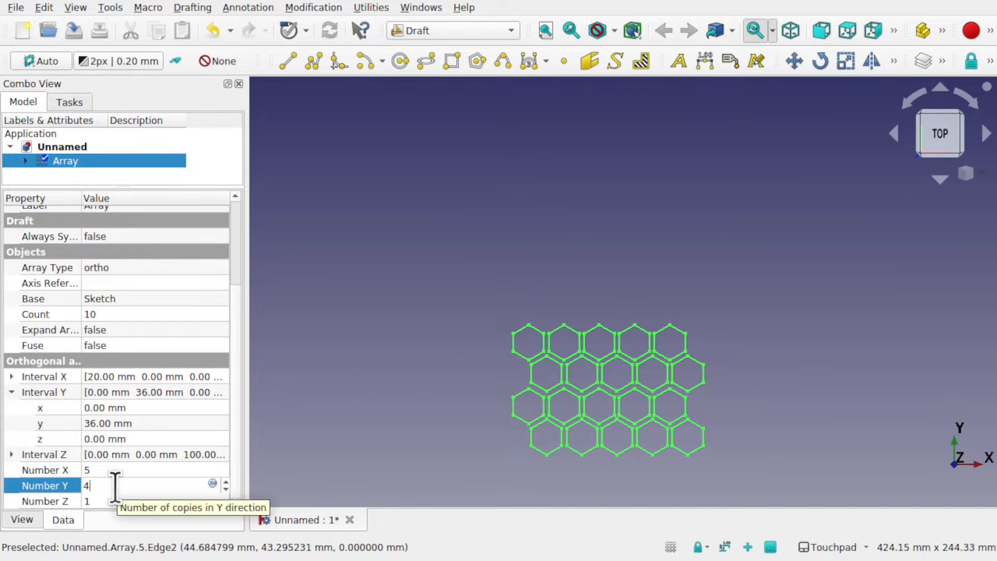
key(Return)
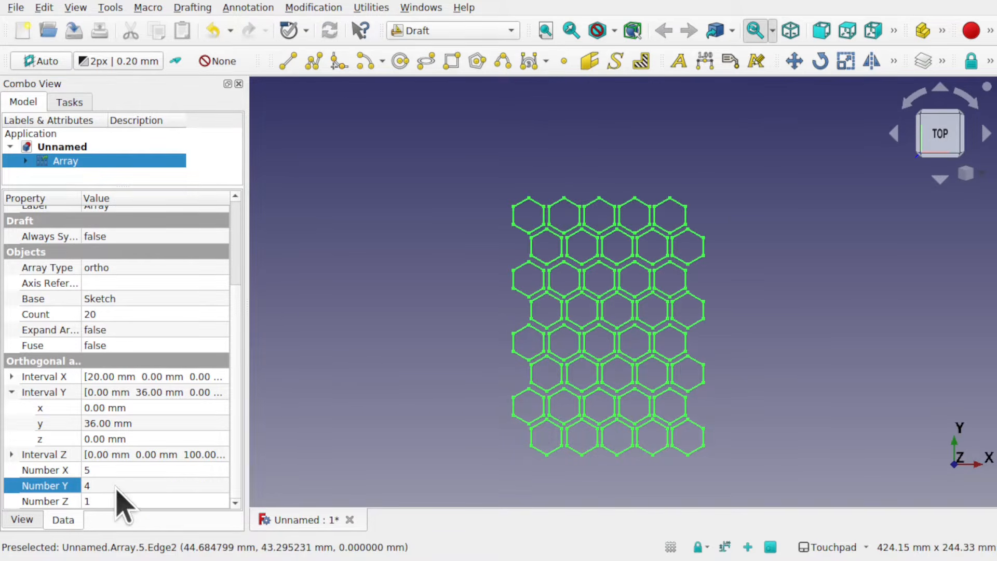
click(769, 331)
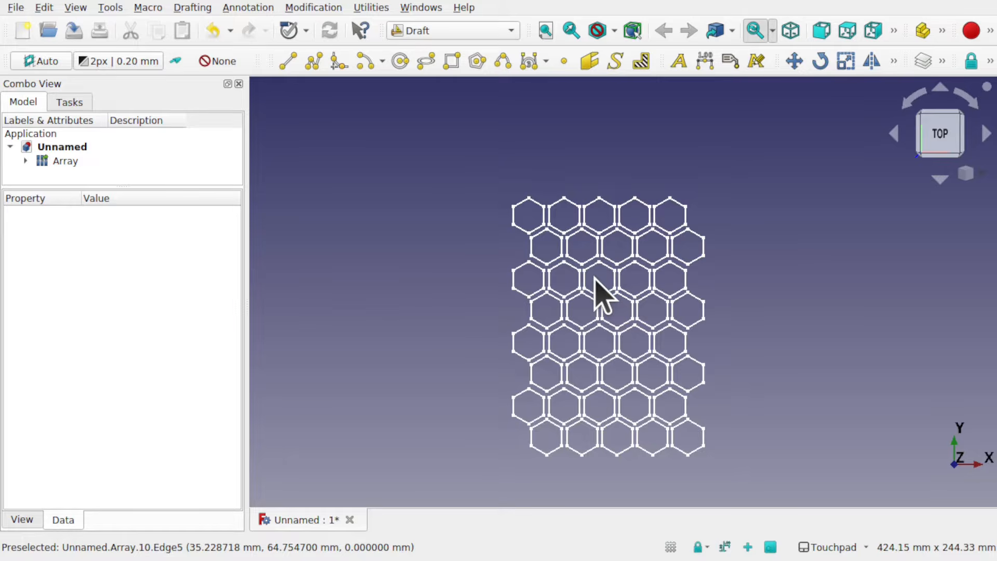
Switch to the Part workbench and extrude the hexagon array along its normal into hexagonal prisms.
click(439, 31)
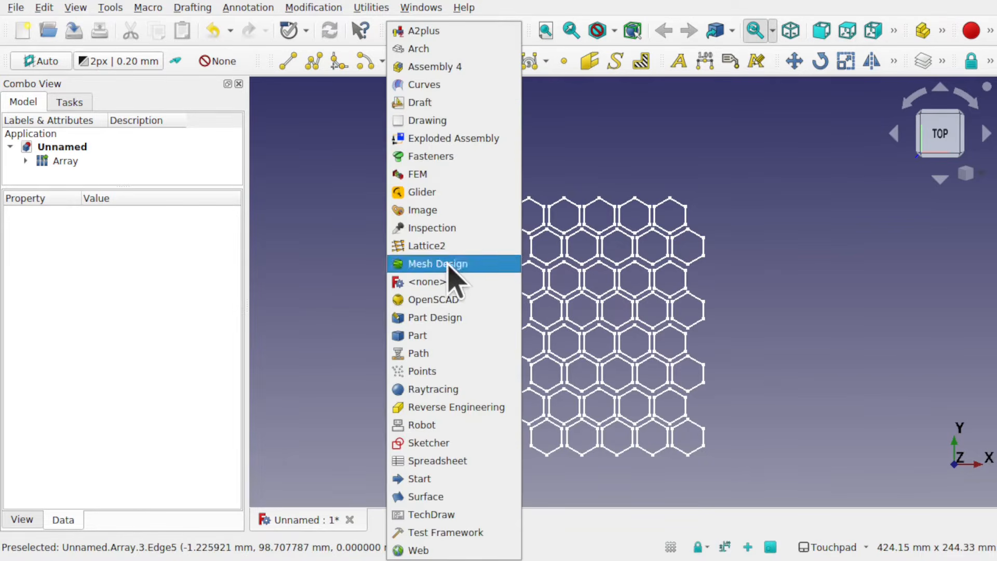
click(466, 335)
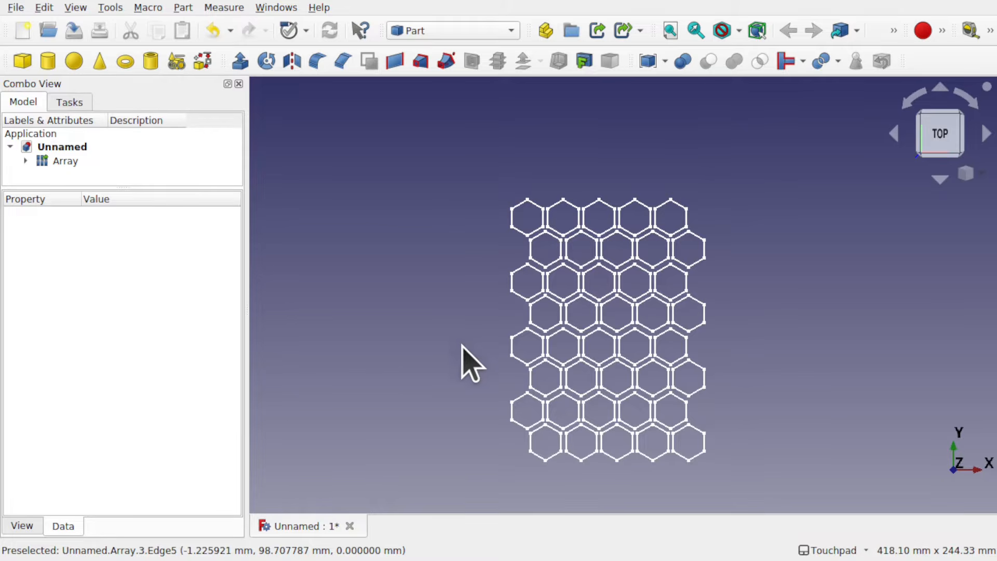
alt+drag(592, 368, 554, 270)
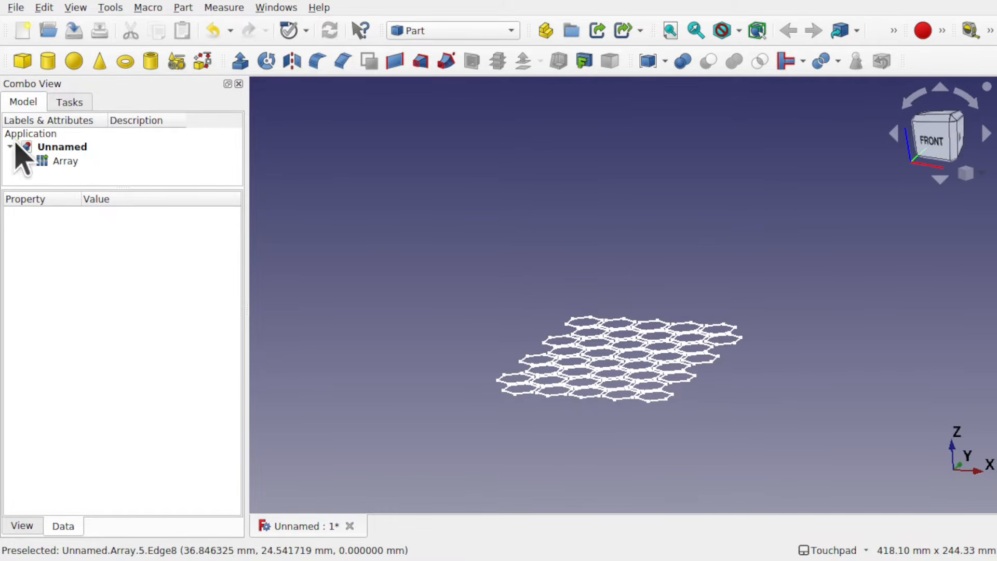
click(61, 162)
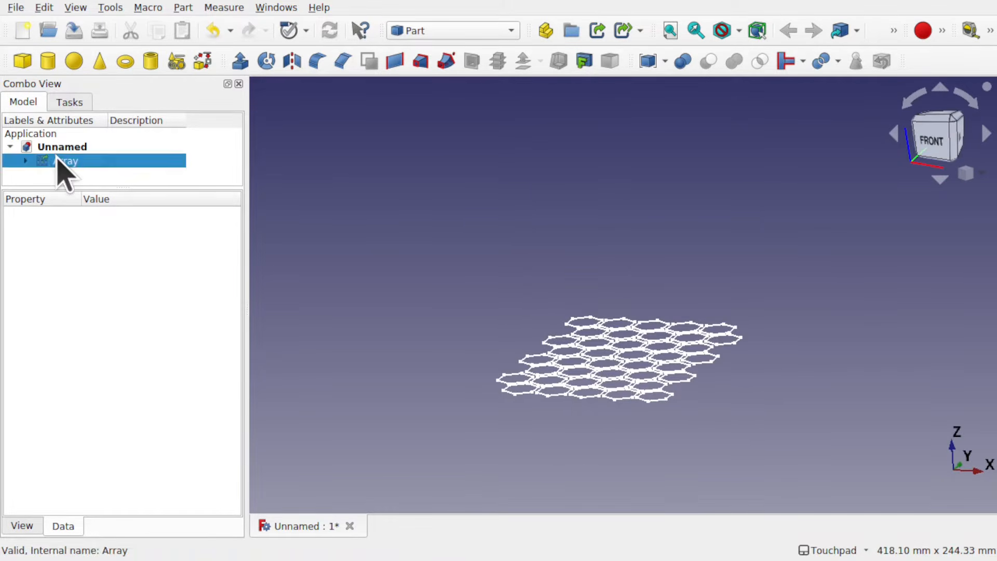
click(242, 69)
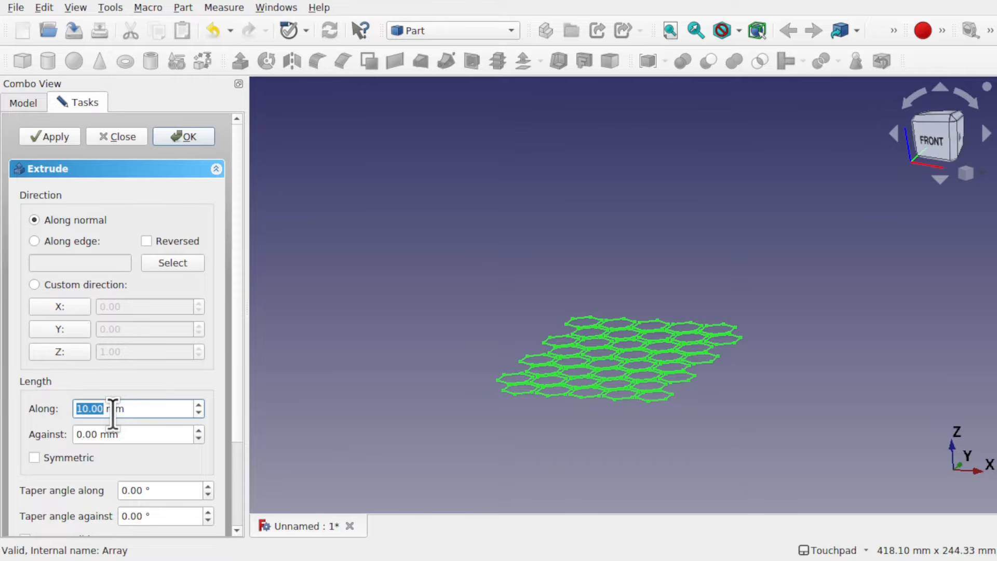
key(Return)
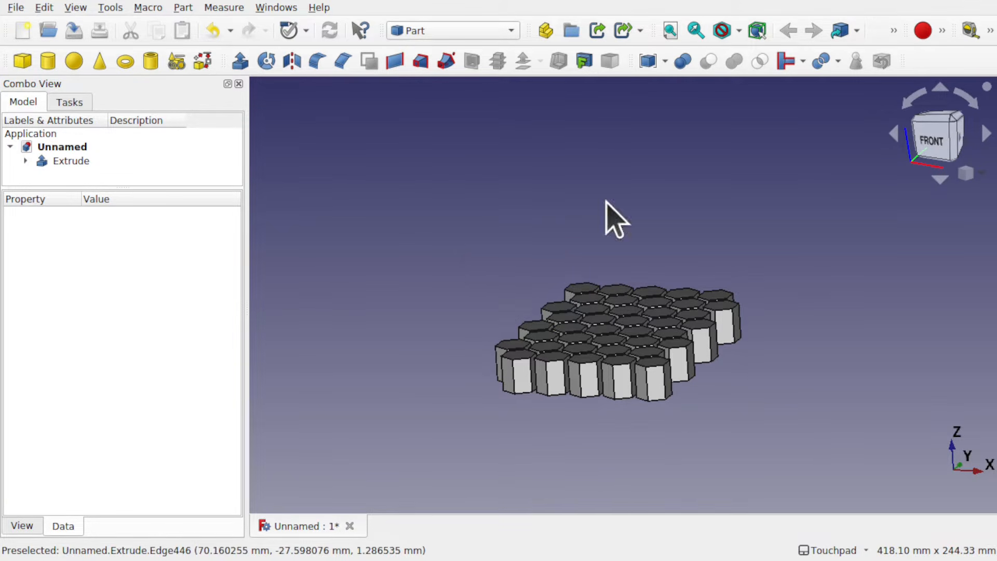
Add a Part cube to the honeycomb document and set its length to 100 mm.
alt+drag(606, 201, 576, 209)
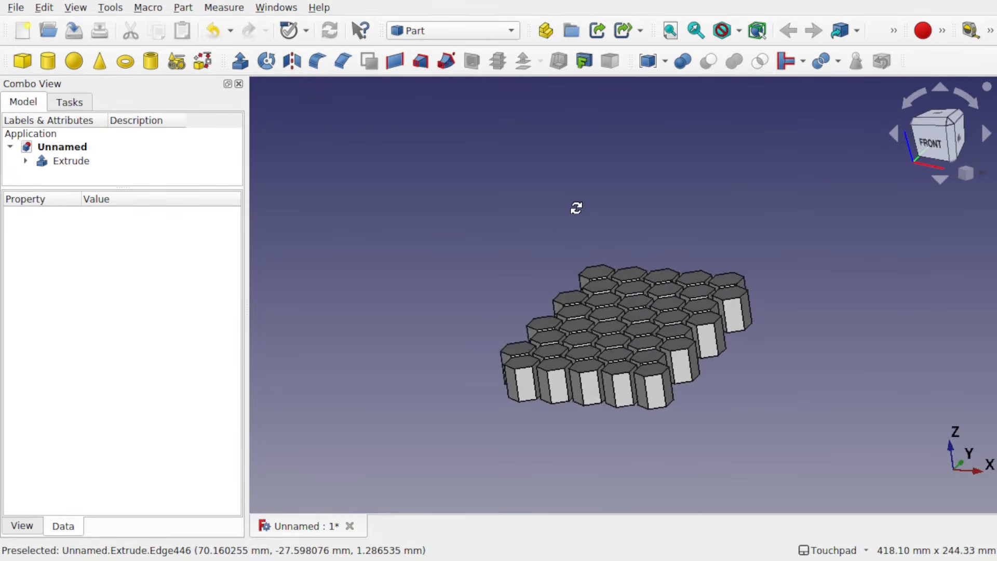
click(23, 61)
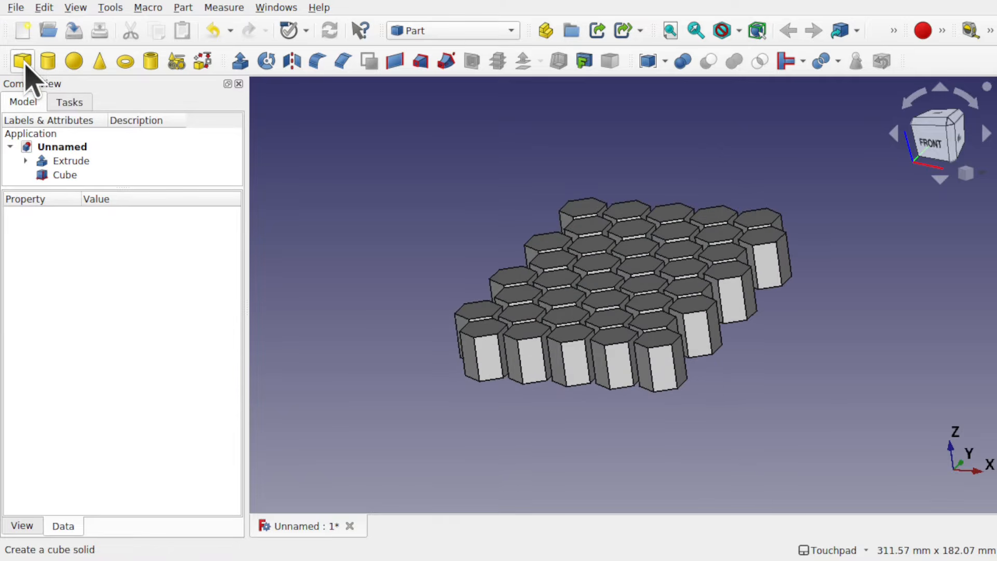
click(64, 174)
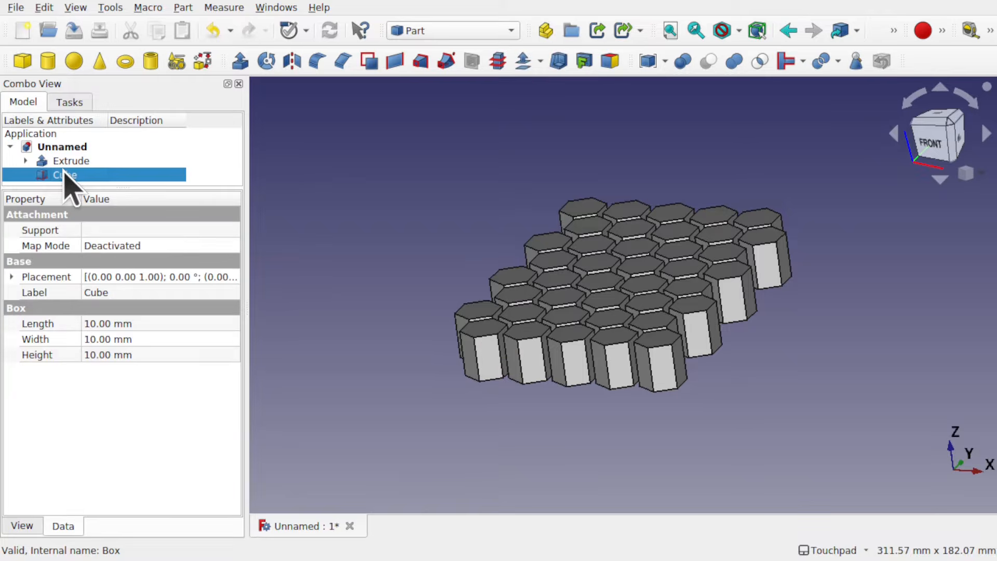
click(163, 325)
click(163, 324)
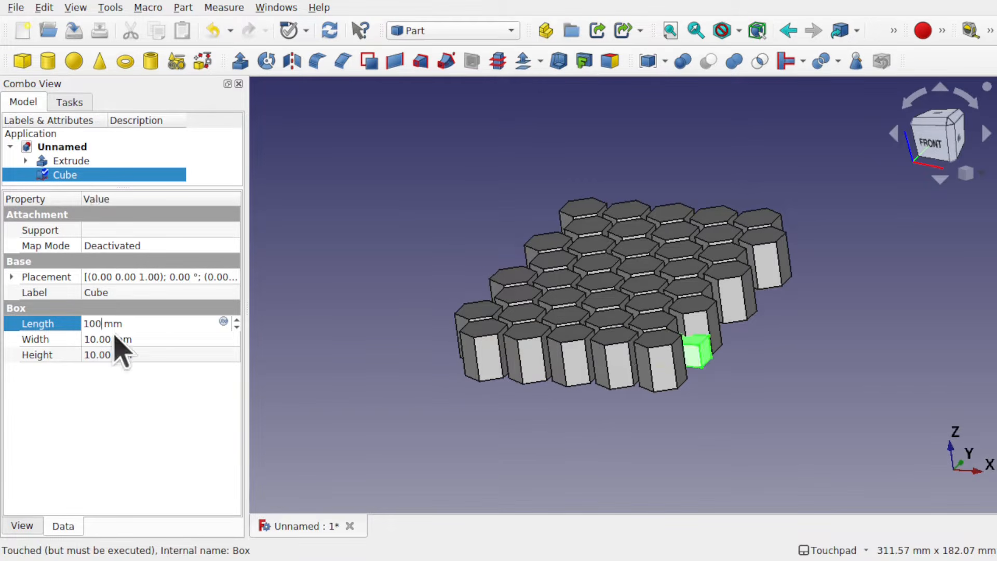
Set the cube's width to 110 mm and its height to 5 mm to form a flat plate.
click(140, 338)
text(100)
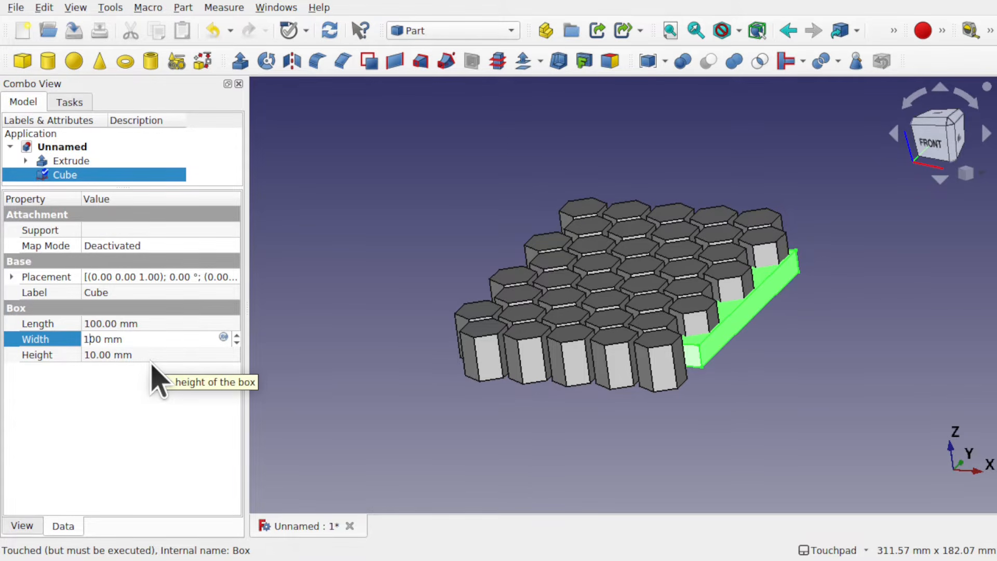
key(Delete)
text(1)
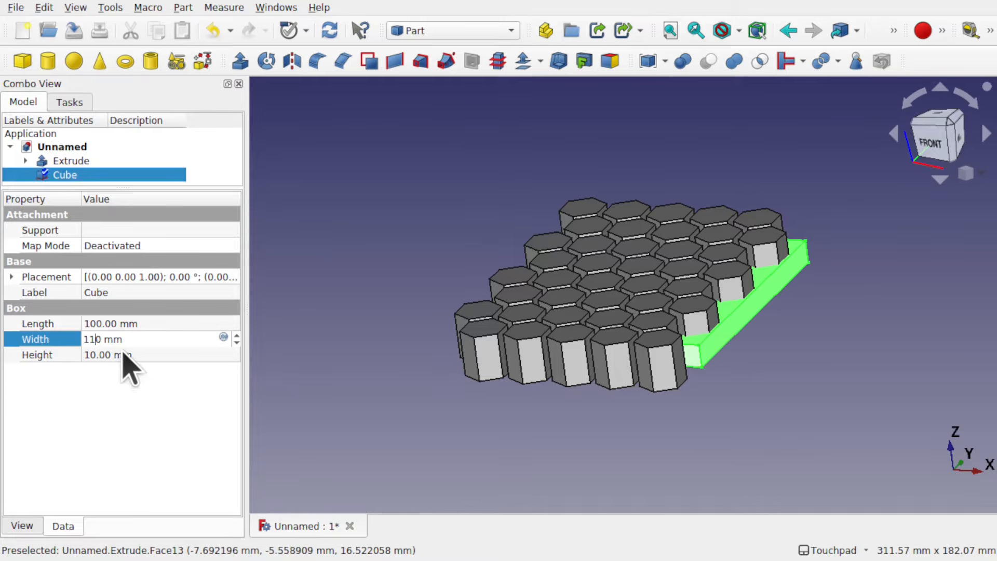
click(104, 357)
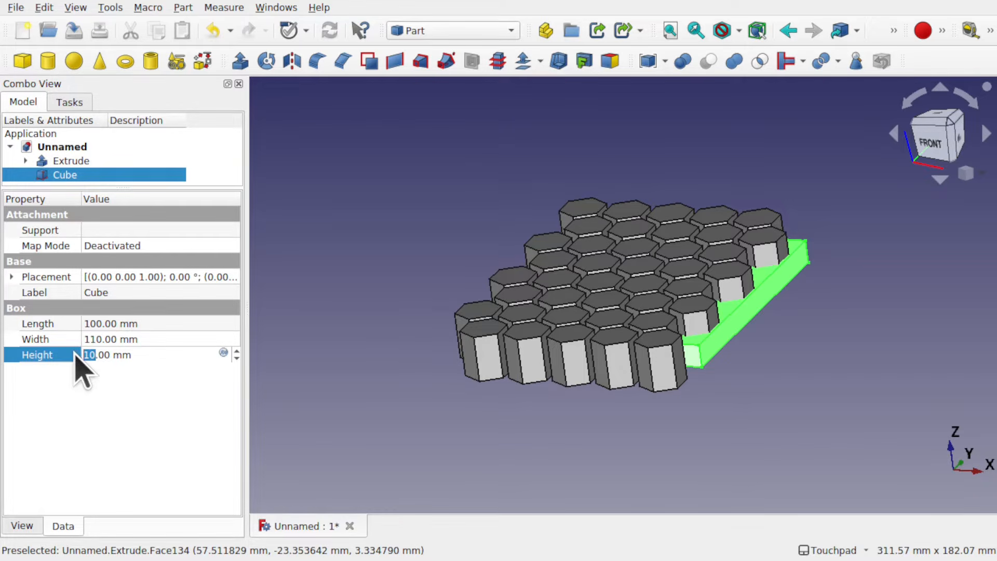
text(5)
key(Return)
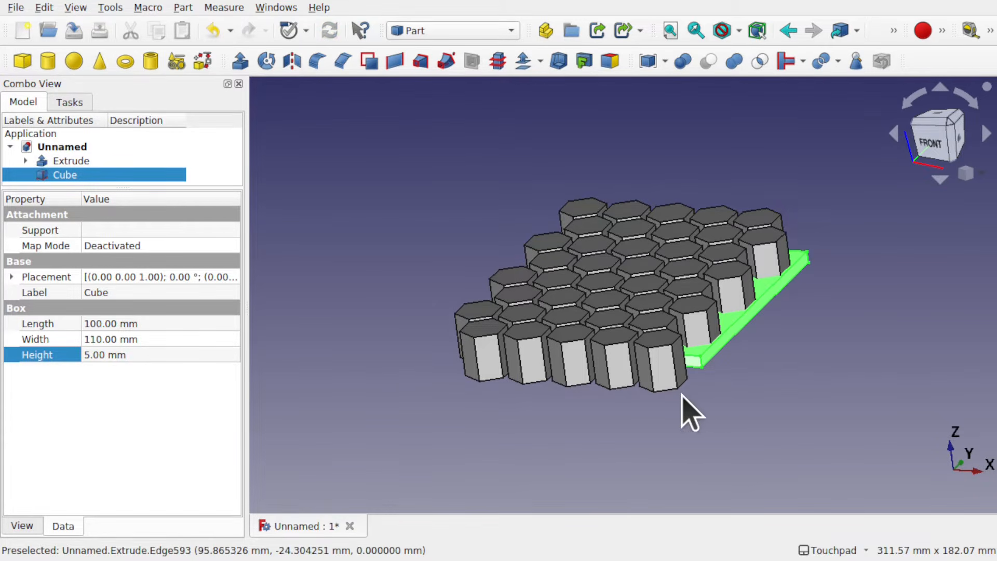
Start a Transform on the cube and raise it about 8.7 mm along Z into the hexagonal prisms.
middle_drag(691, 413, 656, 352)
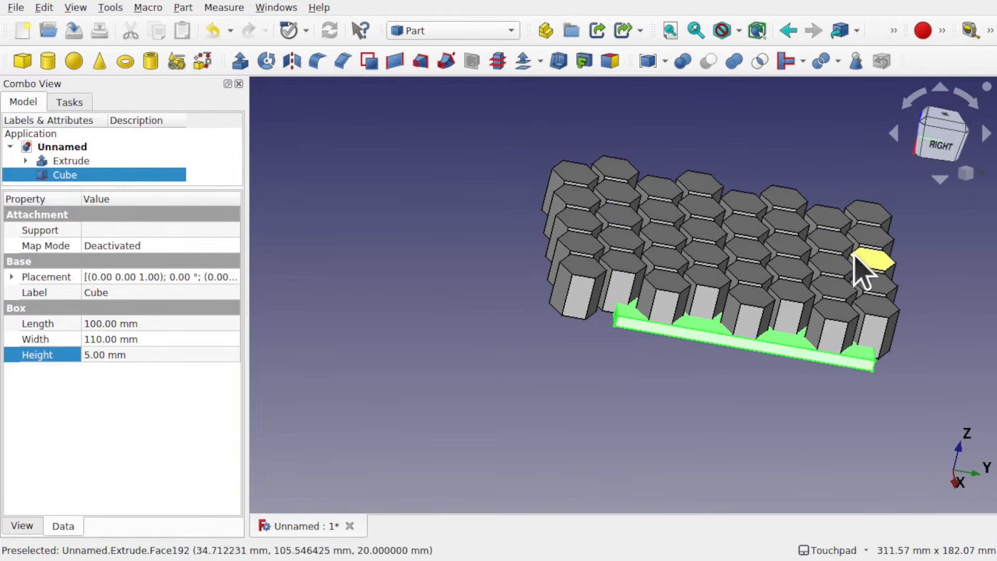
shift+middle_drag(826, 263, 731, 318)
middle_drag(673, 397, 579, 457)
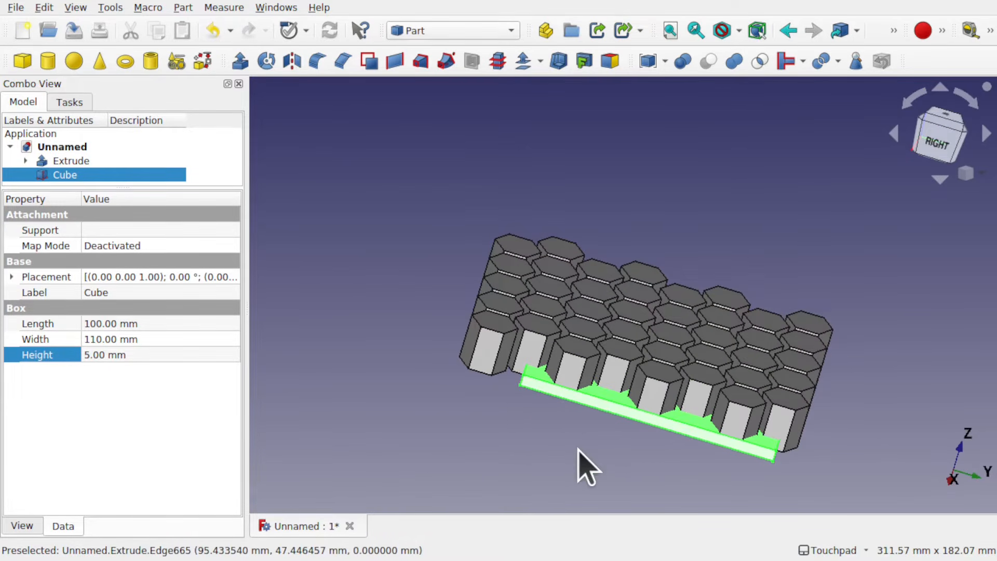
right_click(87, 175)
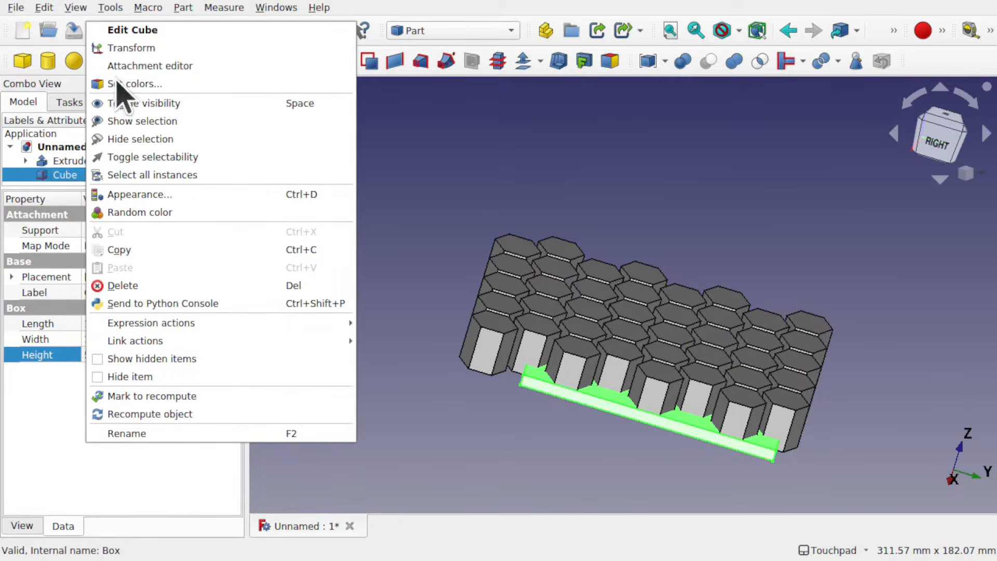
click(134, 45)
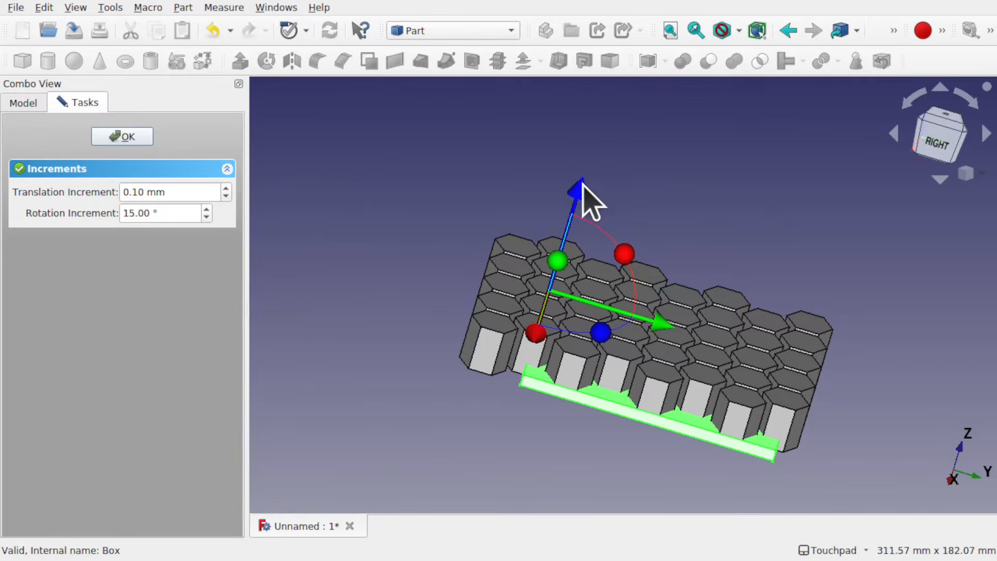
drag(582, 193, 592, 169)
Move the cube about 4.2 mm in negative X and slightly in negative Y within the prisms, and finish the transform.
alt+drag(670, 260, 674, 366)
shift+drag(731, 201, 700, 237)
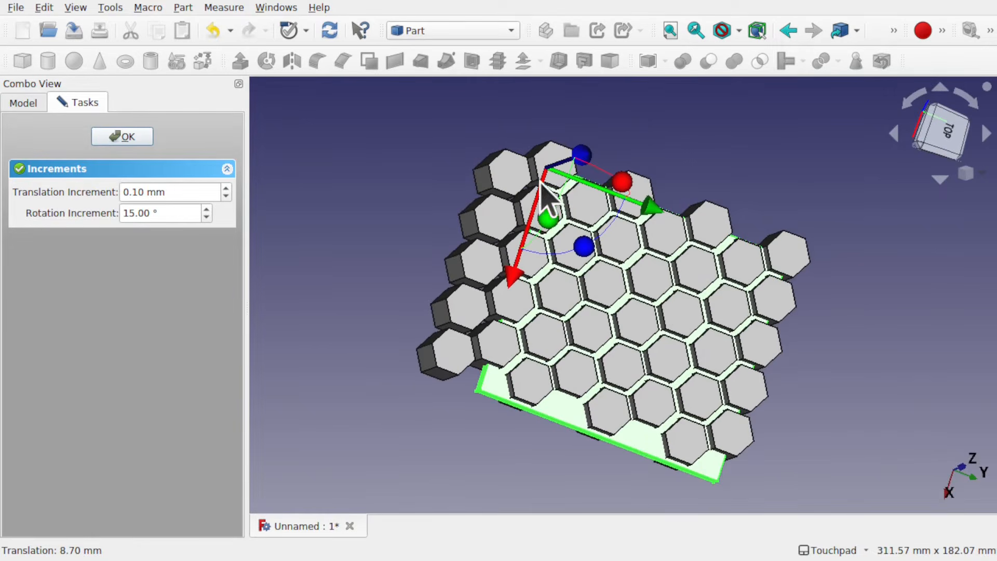
mouse_move(518, 272)
mouse_down()
mouse_move(520, 257)
mouse_move(521, 281)
mouse_up()
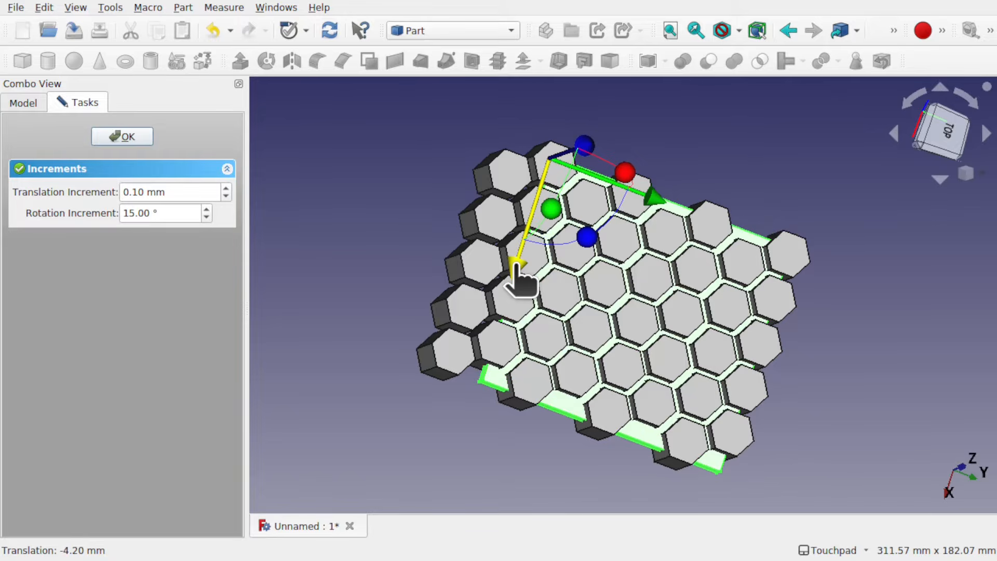
shift+drag(688, 304, 620, 291)
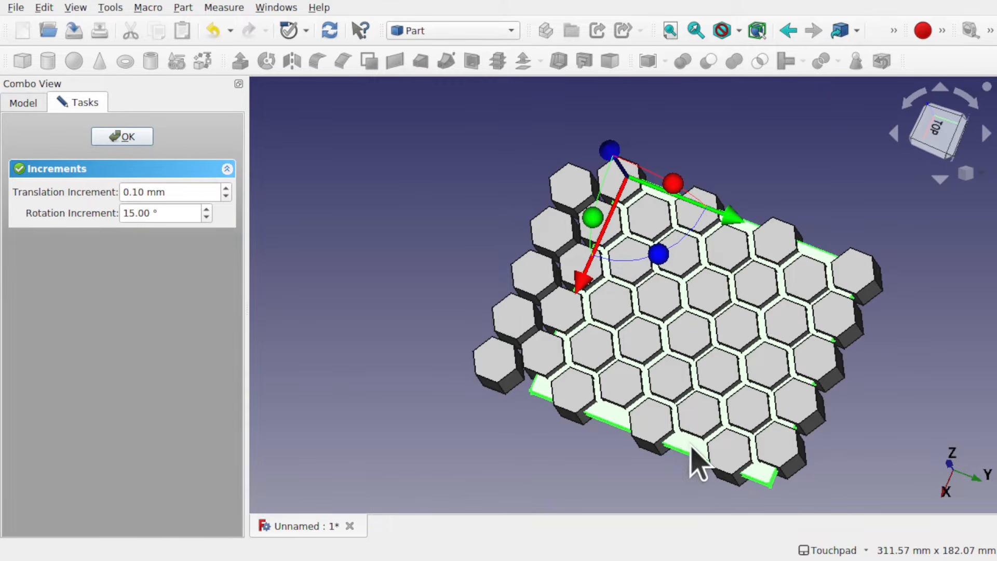
alt+drag(691, 446, 704, 455)
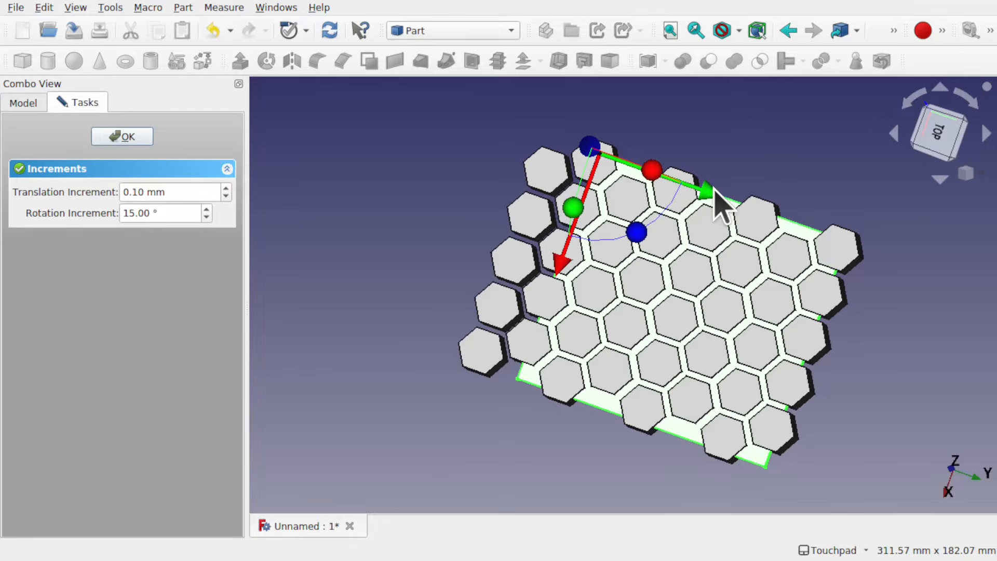
drag(710, 194, 694, 196)
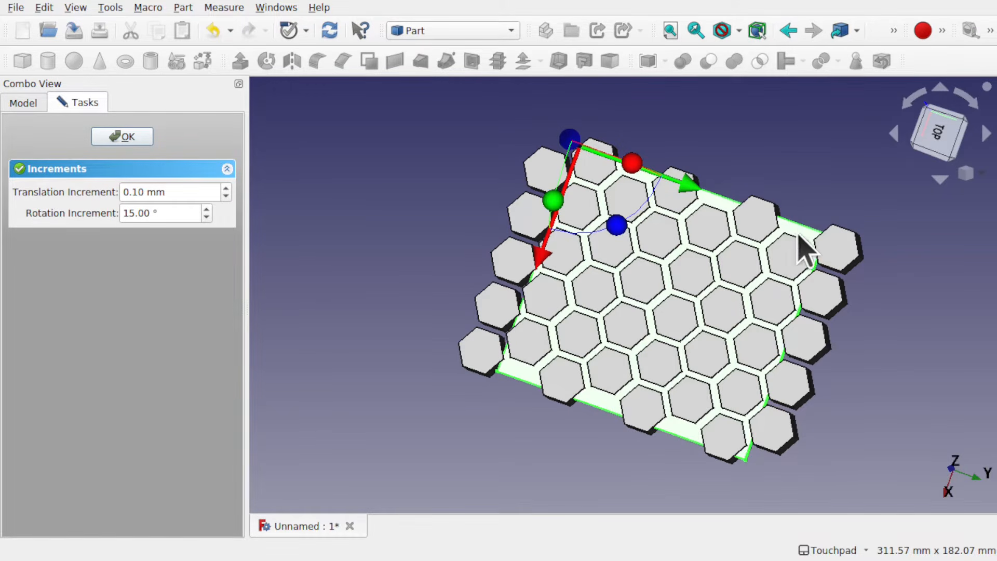
click(128, 138)
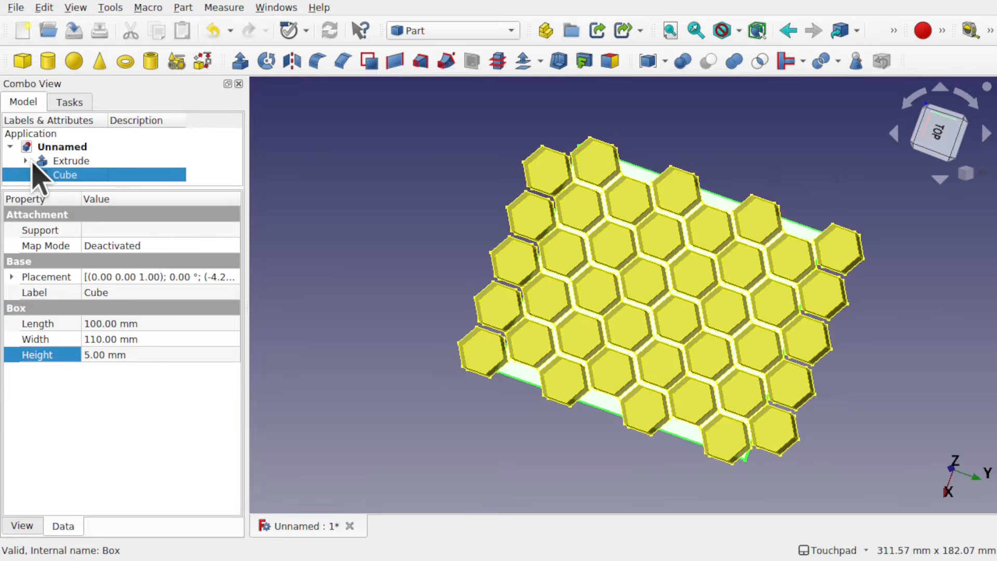
Set the array under the extrusion to 6 elements in X and 5 elements in Y.
drag(88, 186, 83, 281)
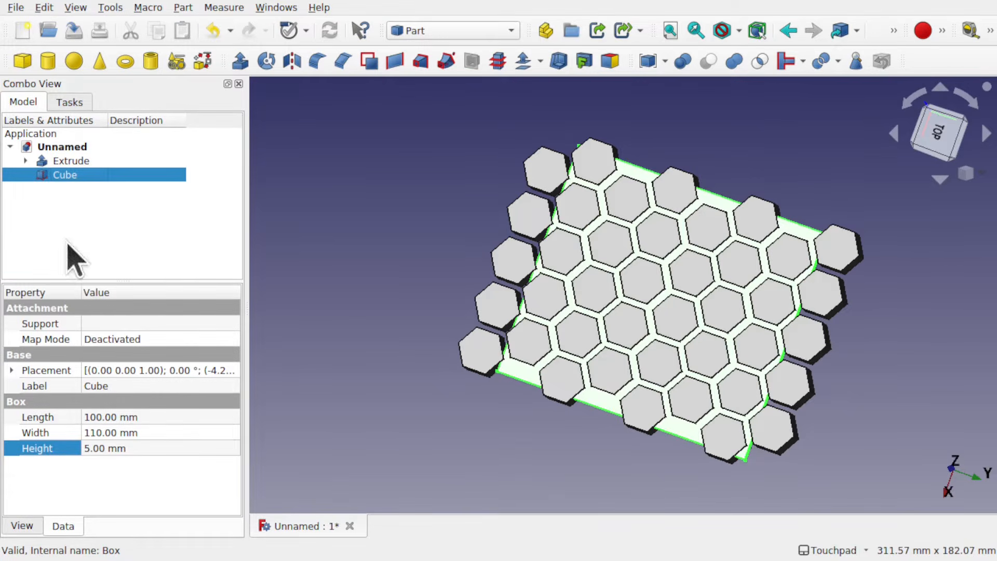
click(26, 161)
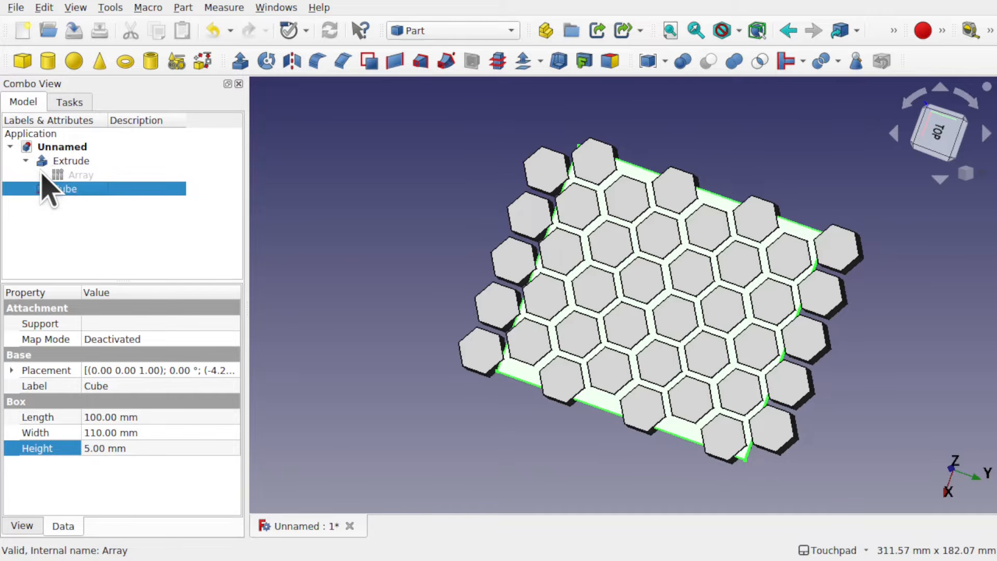
click(71, 175)
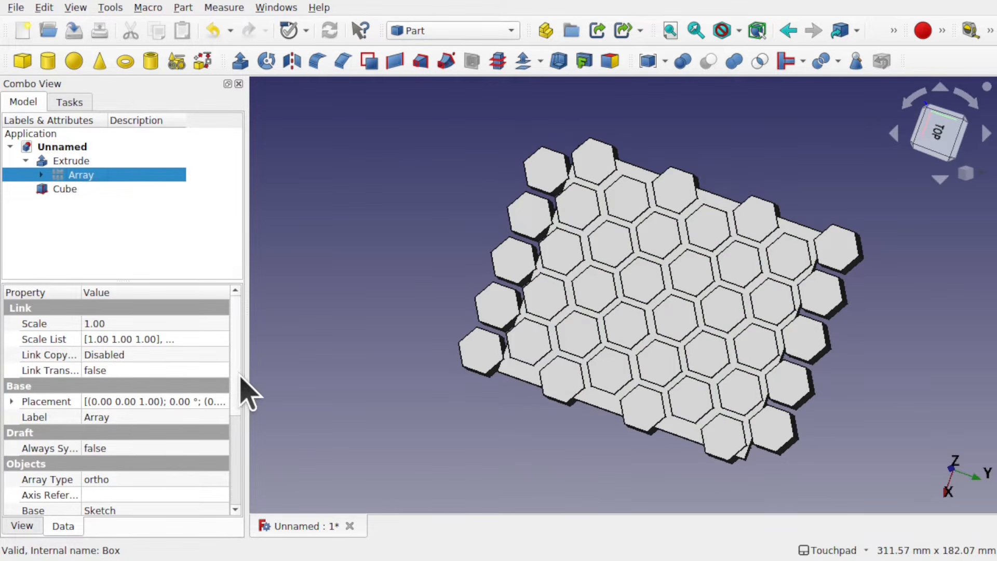
scroll(236, 467, down, 3)
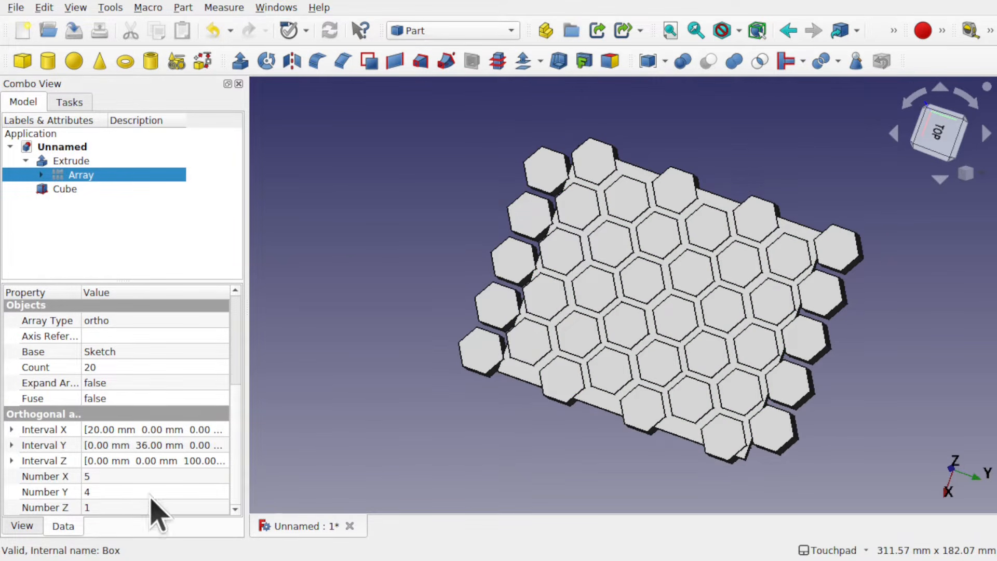
click(120, 476)
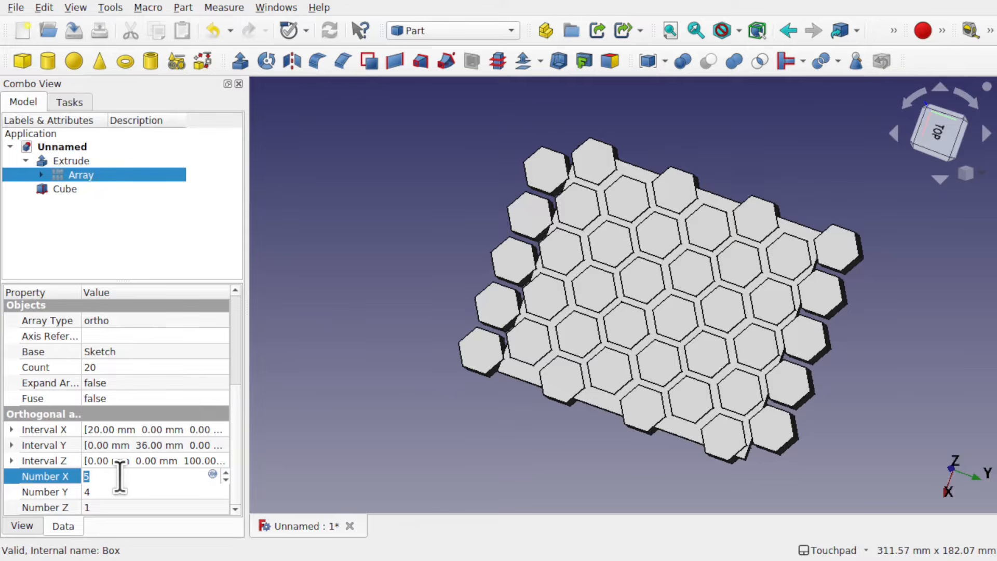
text(6)
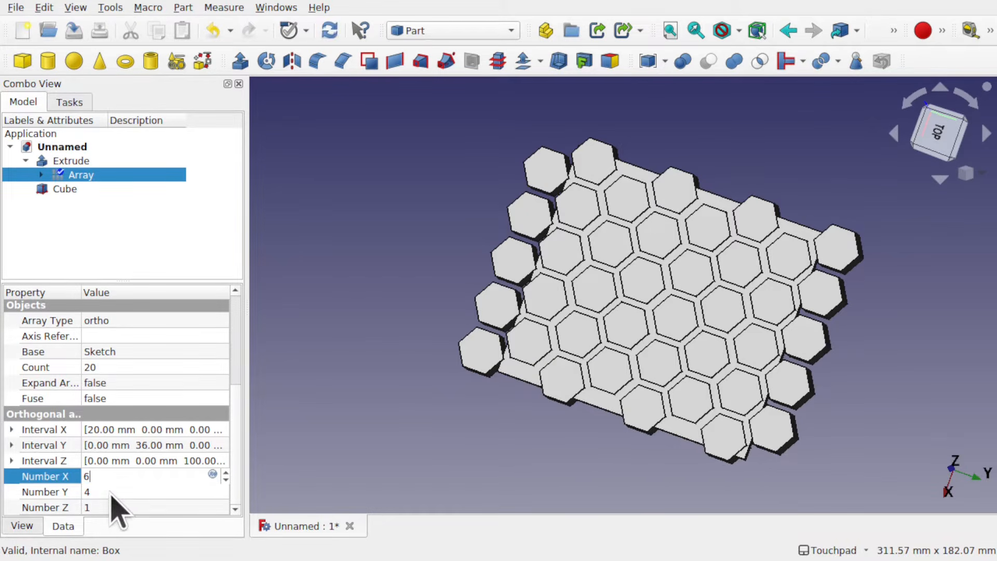
click(110, 491)
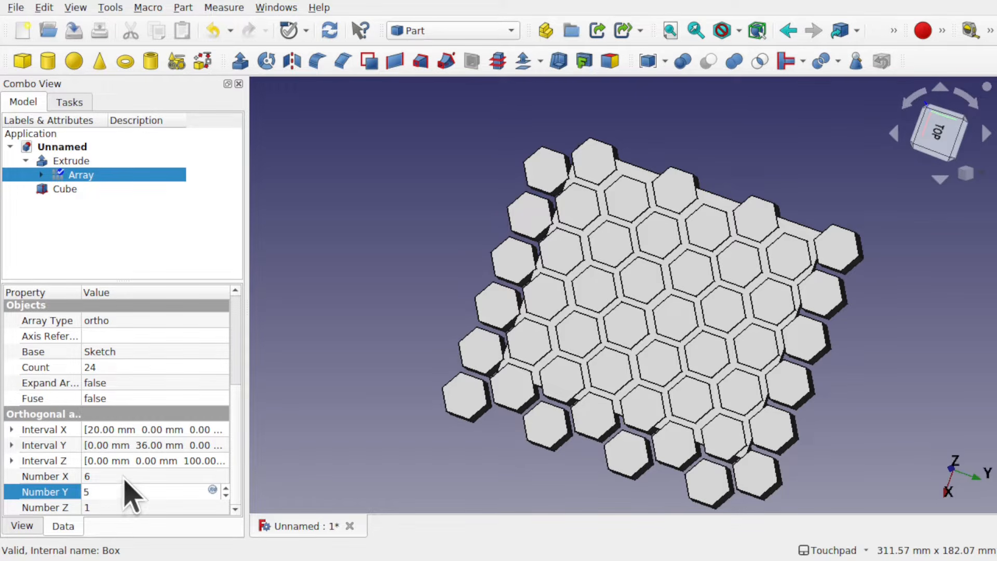
click(122, 476)
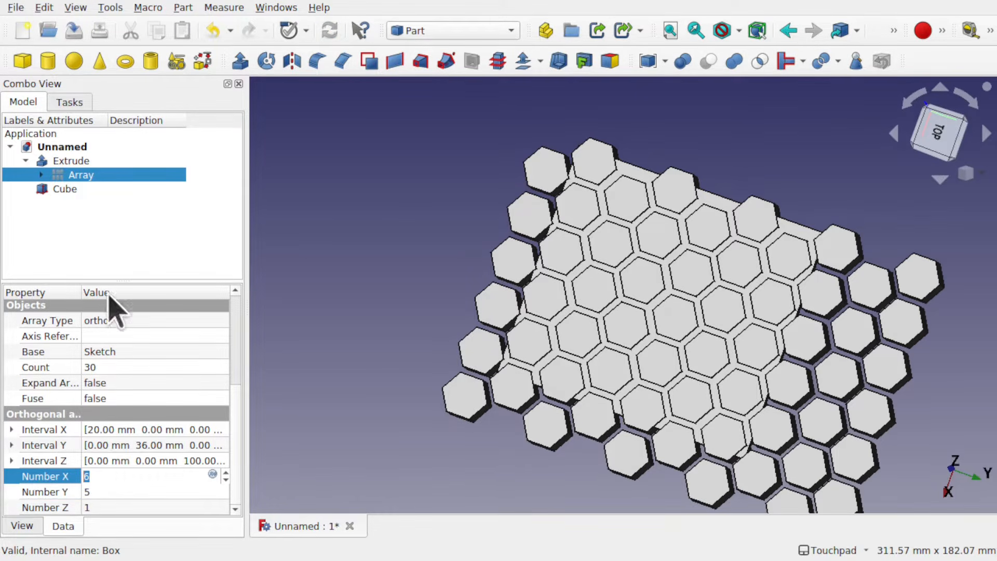
Transform the cube slightly in positive X and about 25.9 mm in positive Y within the enlarged honeycomb, and deselect it.
click(66, 189)
right_click(73, 191)
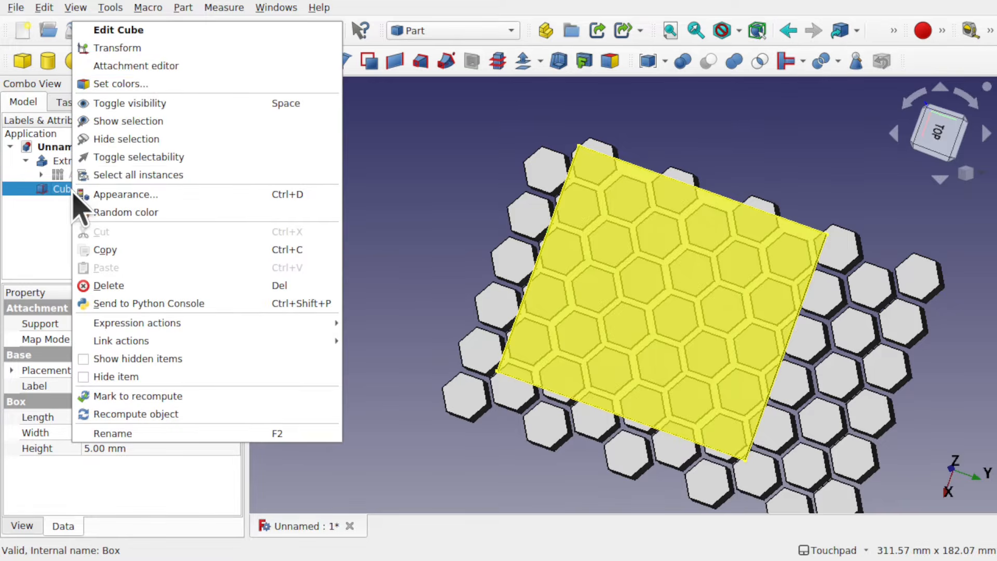
click(159, 52)
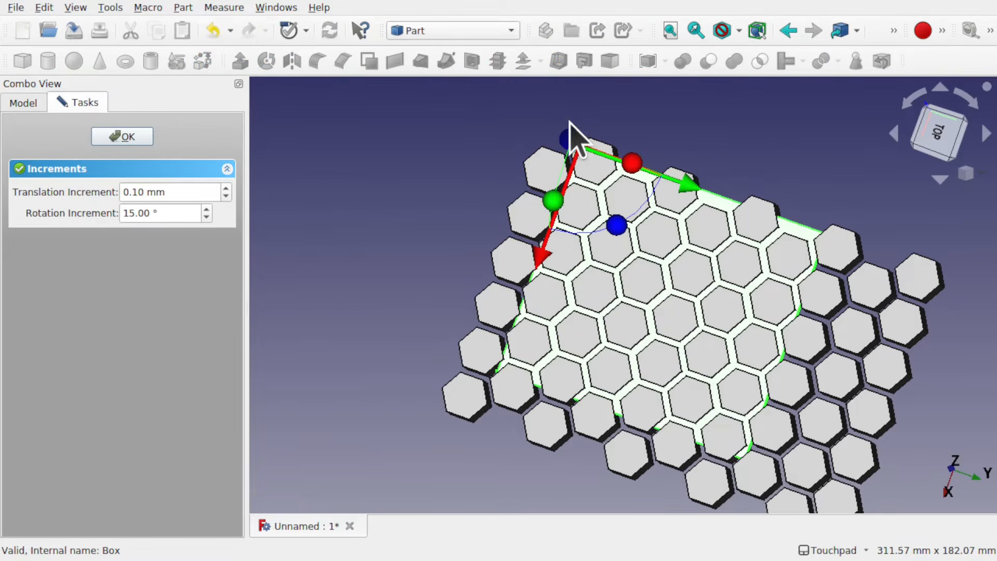
mouse_move(543, 261)
mouse_down()
mouse_move(541, 278)
mouse_move(545, 267)
mouse_up()
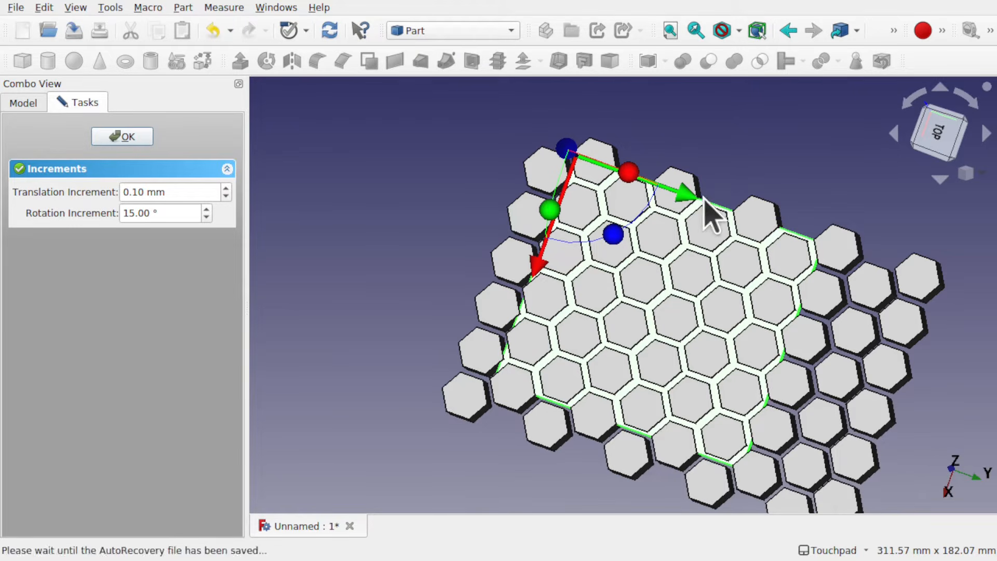
drag(688, 198, 745, 228)
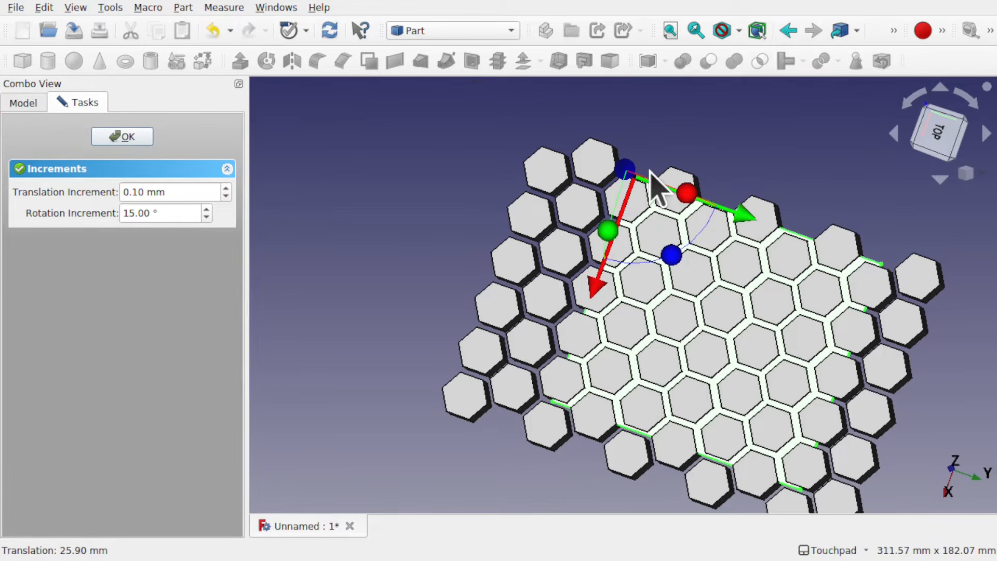
click(133, 137)
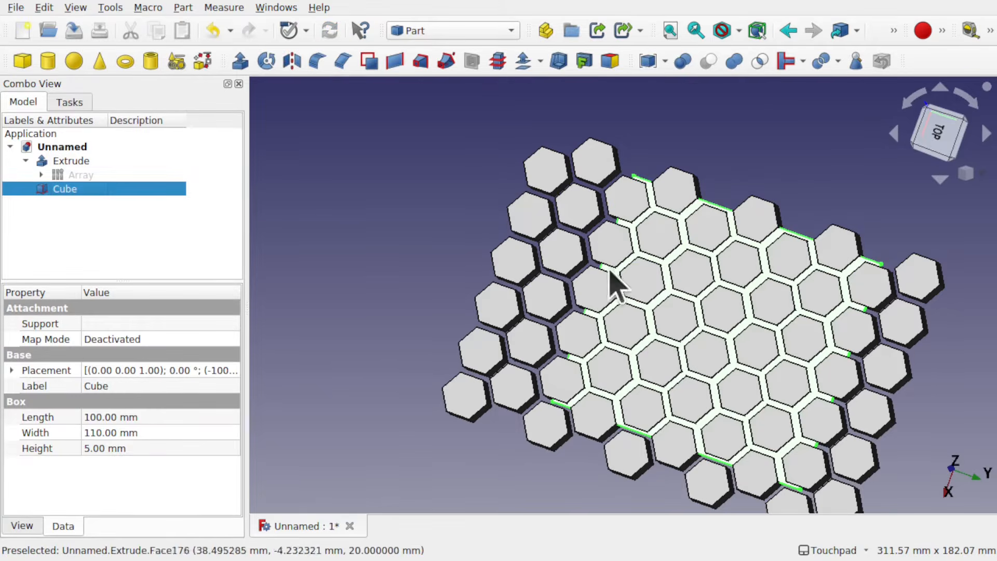
alt+drag(788, 380, 762, 355)
shift+drag(762, 355, 709, 305)
click(319, 213)
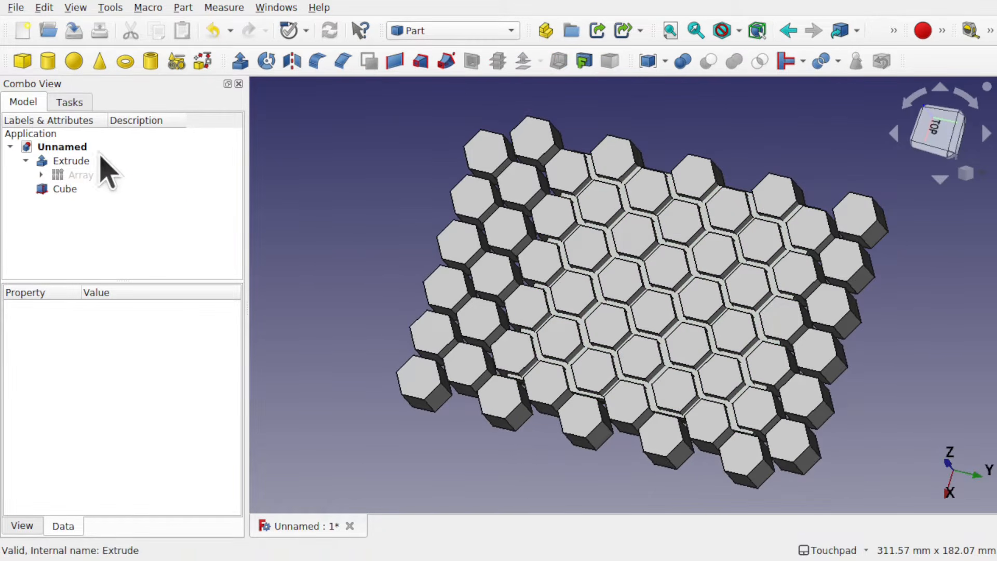
Examine the array and sketch nested under the hexagon extrusion and leave the extrusion selected with its branch collapsed.
click(41, 175)
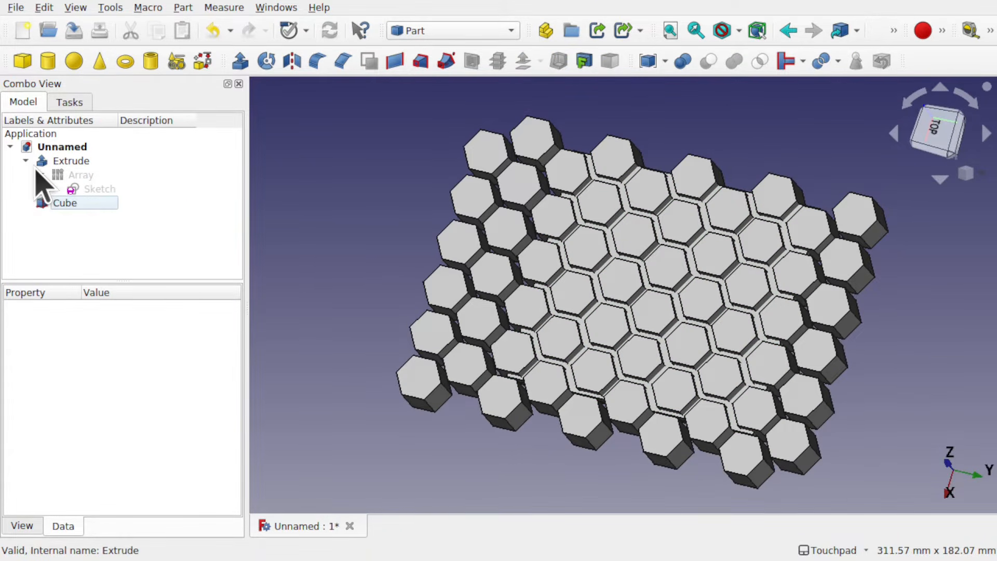
click(39, 161)
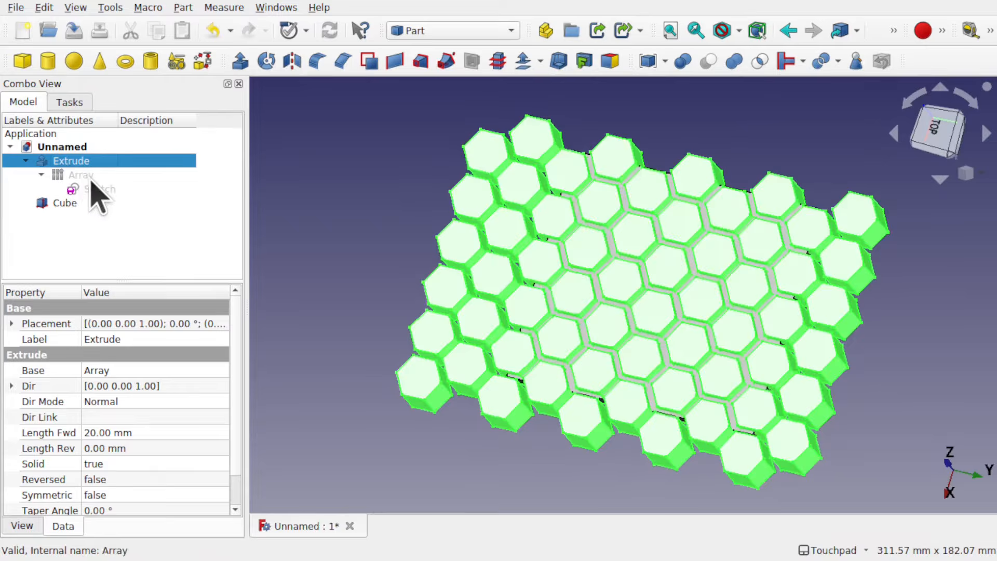
click(41, 175)
click(26, 161)
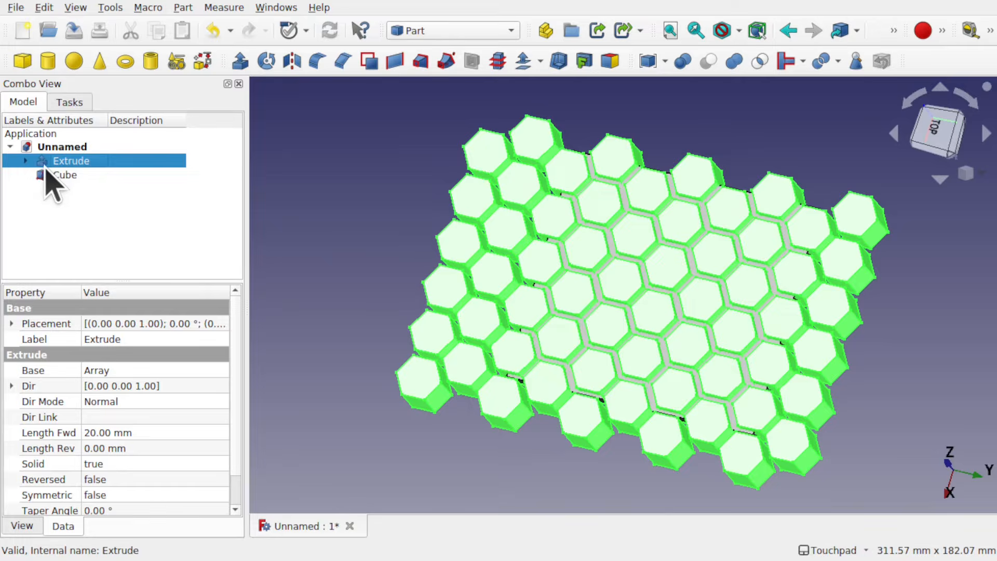
Cut the hexagon extrusion from the flat cube with a Boolean Cut, using the cube as the base.
click(66, 177)
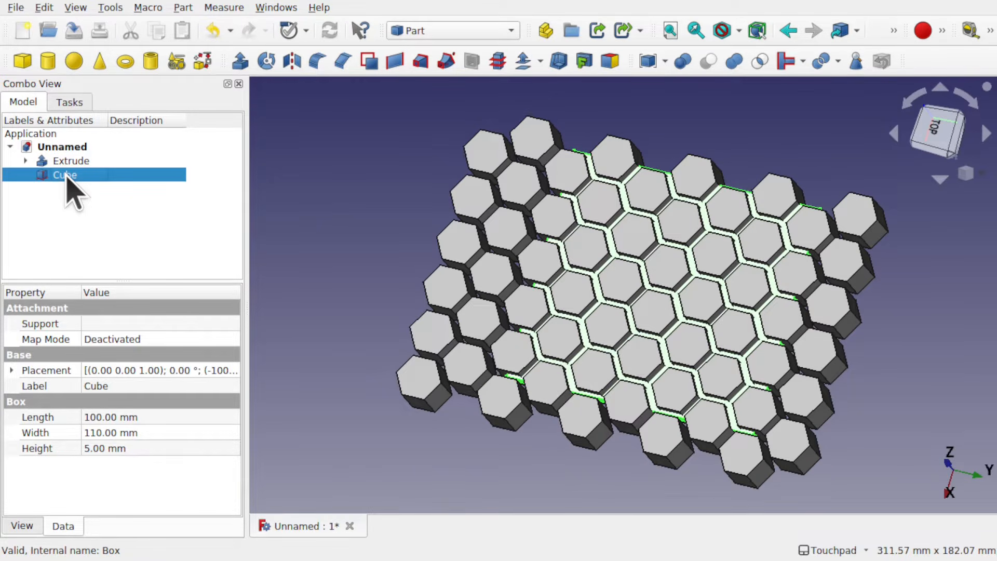
ctrl+click(91, 161)
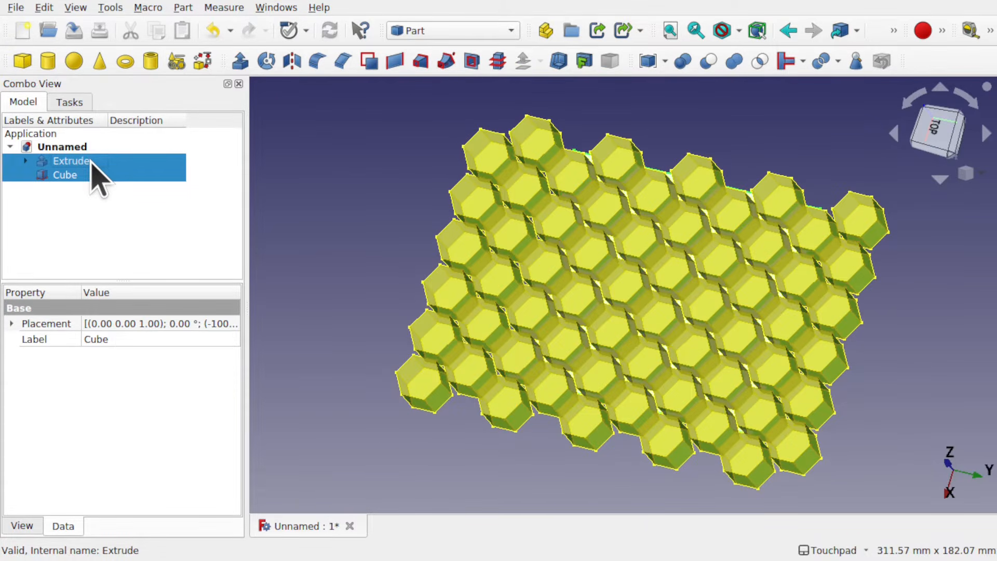
click(184, 8)
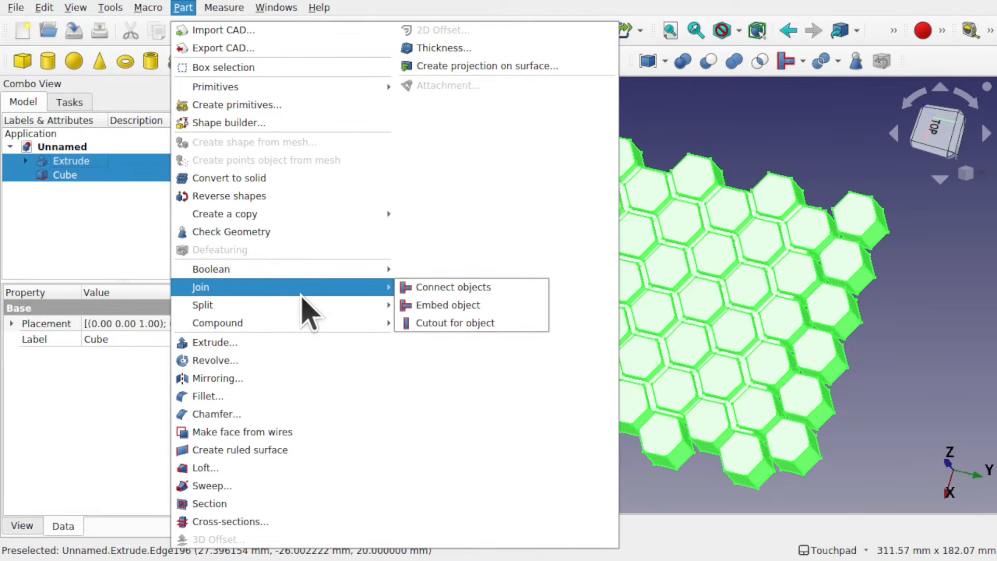
mouse_move(337, 269)
click(420, 287)
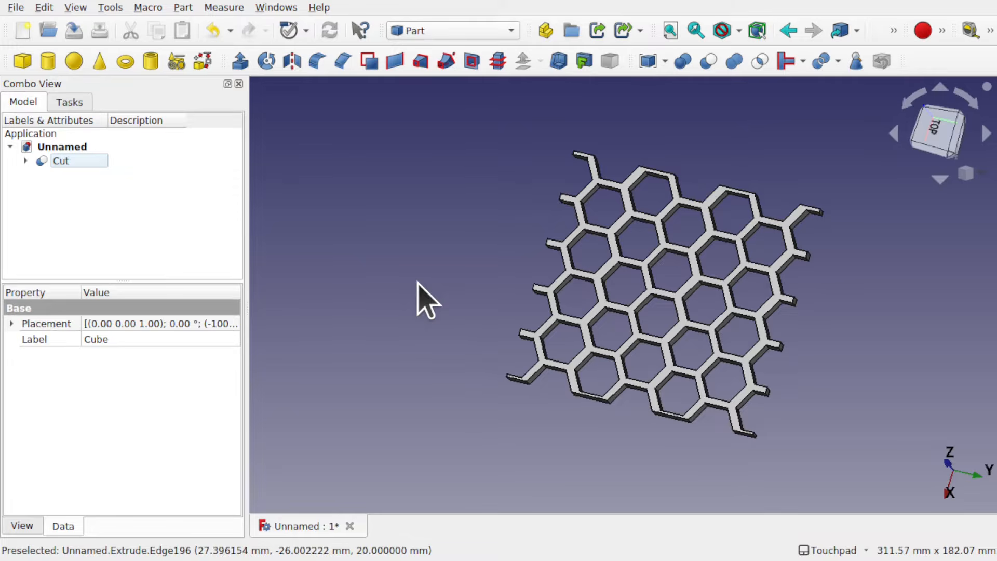
alt+drag(668, 389, 671, 370)
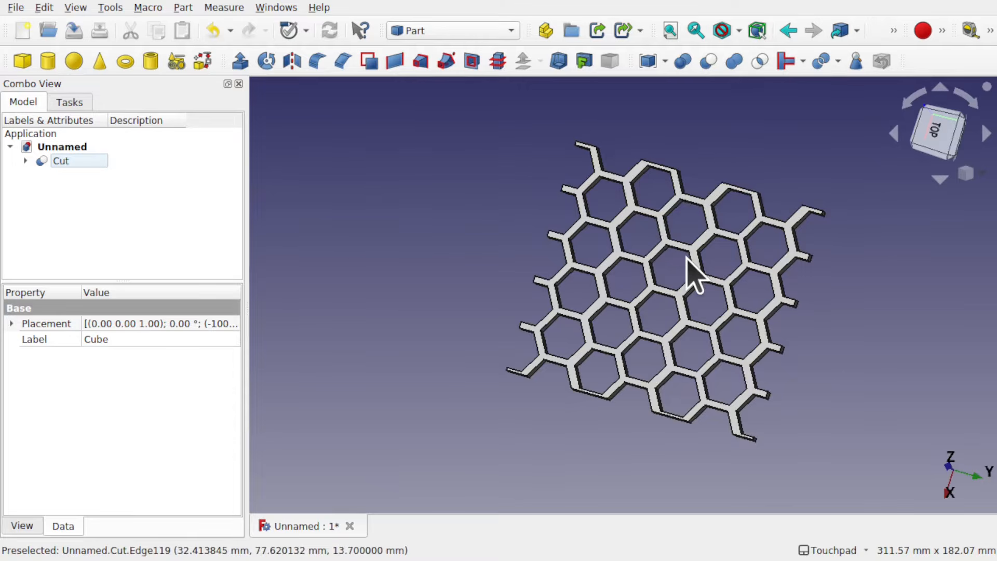
Transform the cube nested under the cut slightly in negative X and refresh the model to update the honeycomb.
click(25, 161)
click(95, 216)
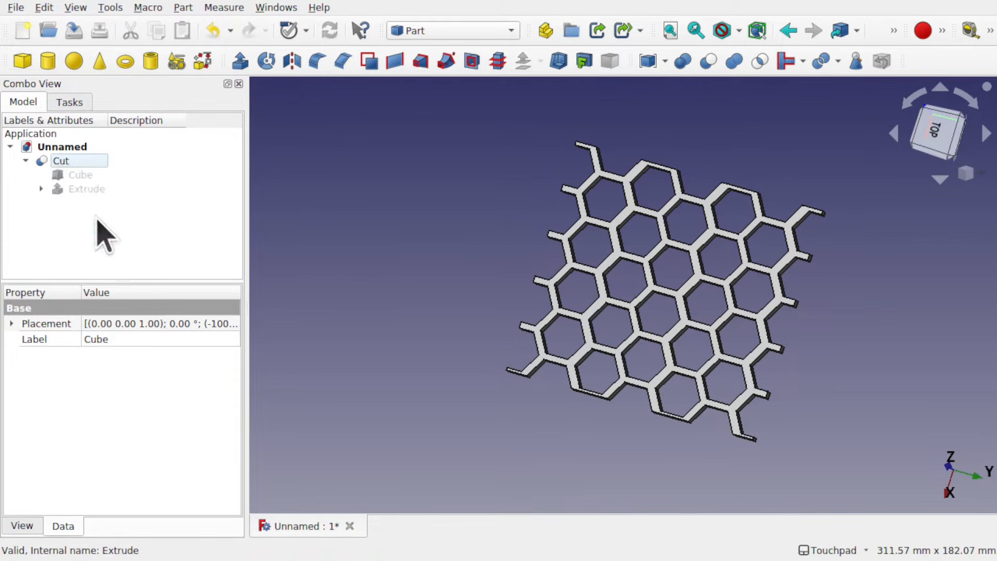
click(87, 176)
right_click(86, 176)
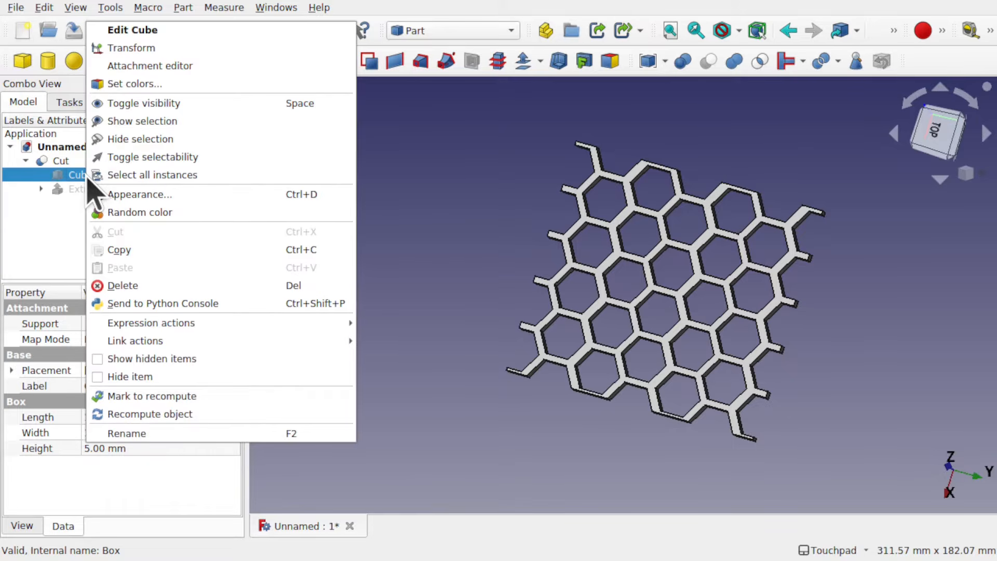
click(167, 47)
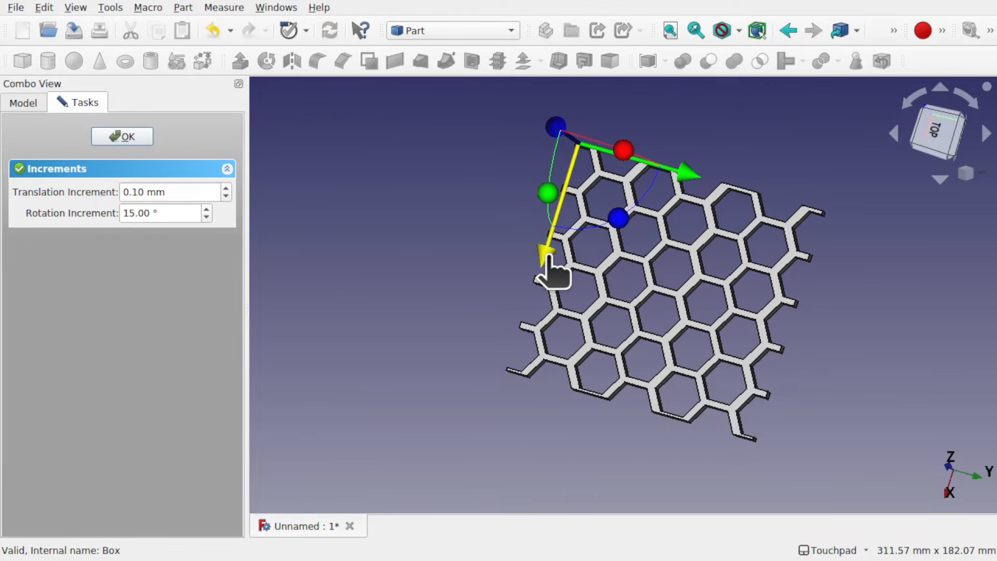
drag(549, 254, 556, 242)
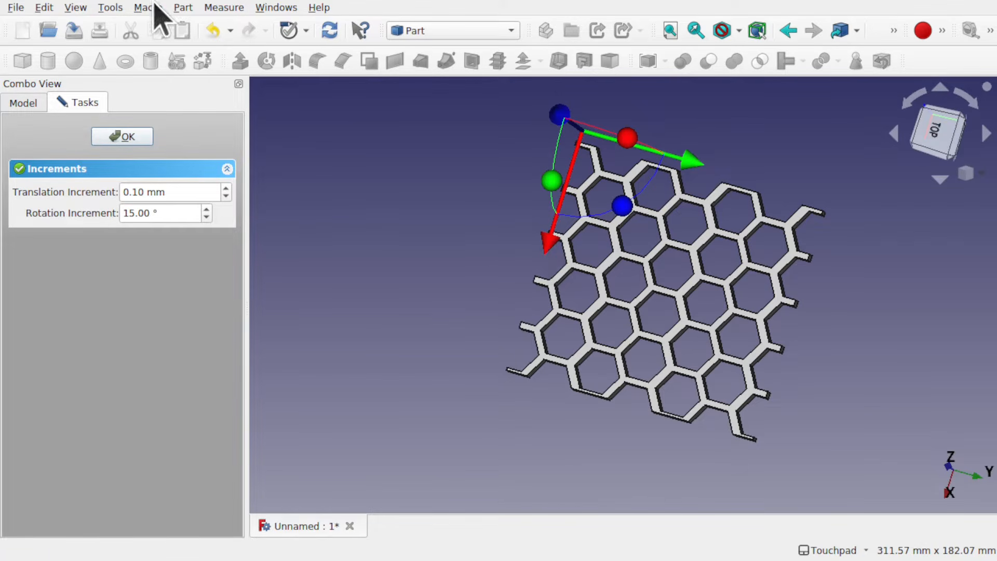
click(44, 7)
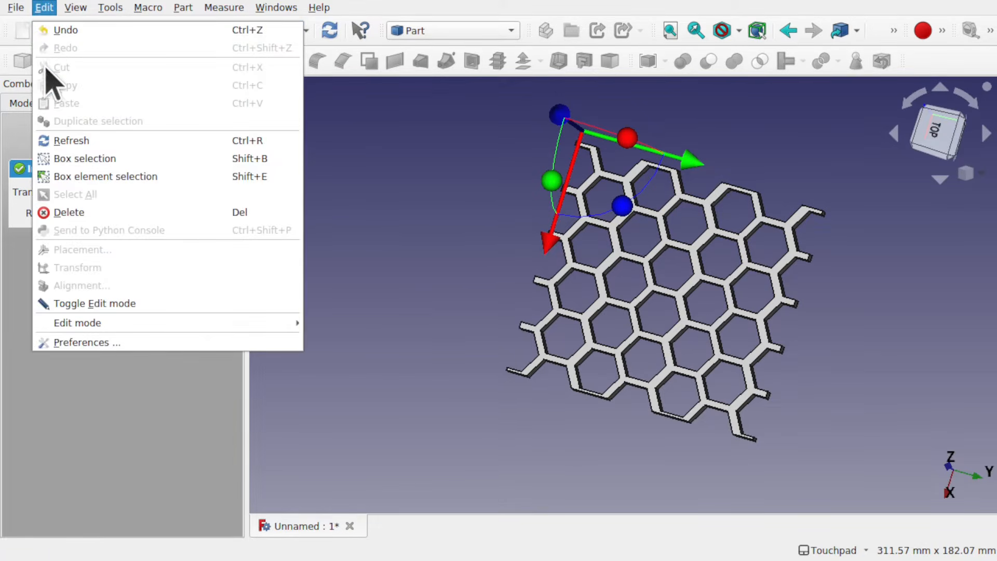
click(120, 142)
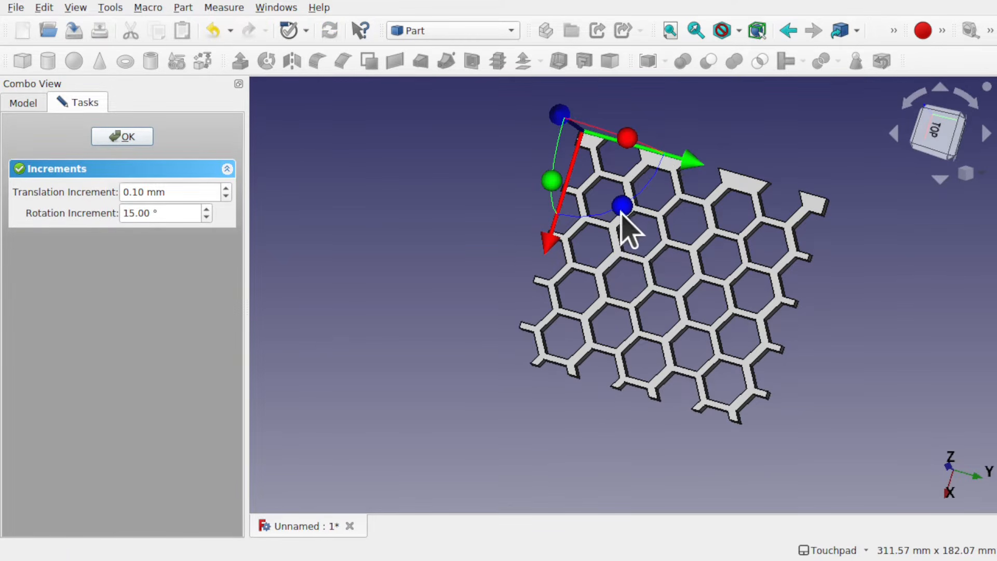
Move the cube back in positive X until the honeycomb edge cells look balanced, and finish the transform.
drag(550, 243, 548, 251)
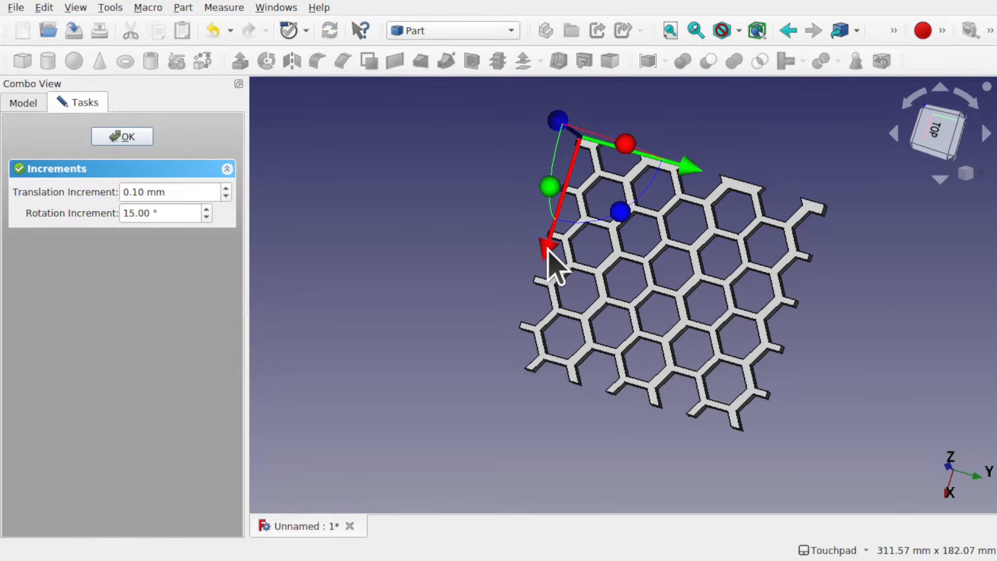
drag(547, 248, 545, 252)
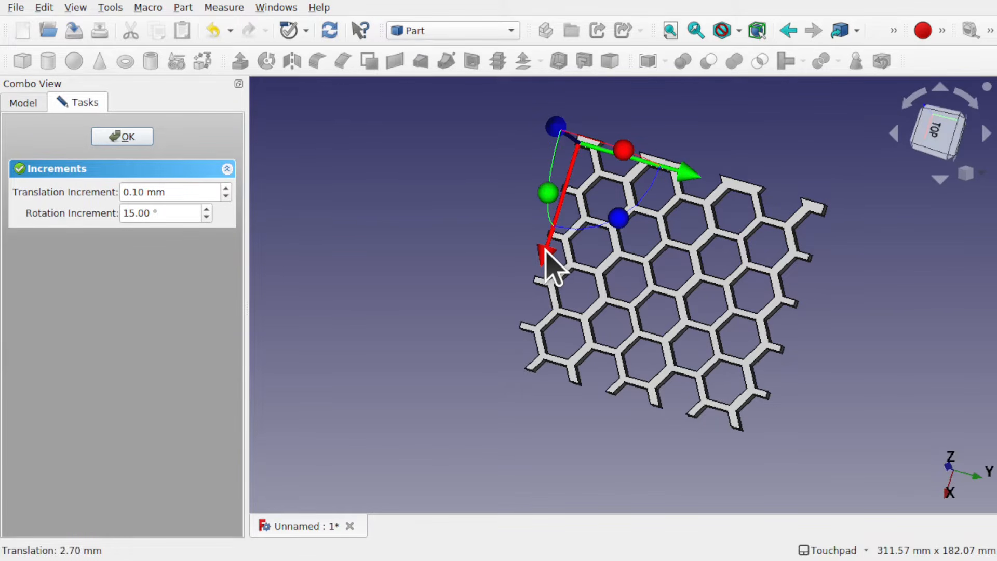
mouse_move(545, 248)
mouse_down()
mouse_move(544, 275)
mouse_move(548, 259)
mouse_up()
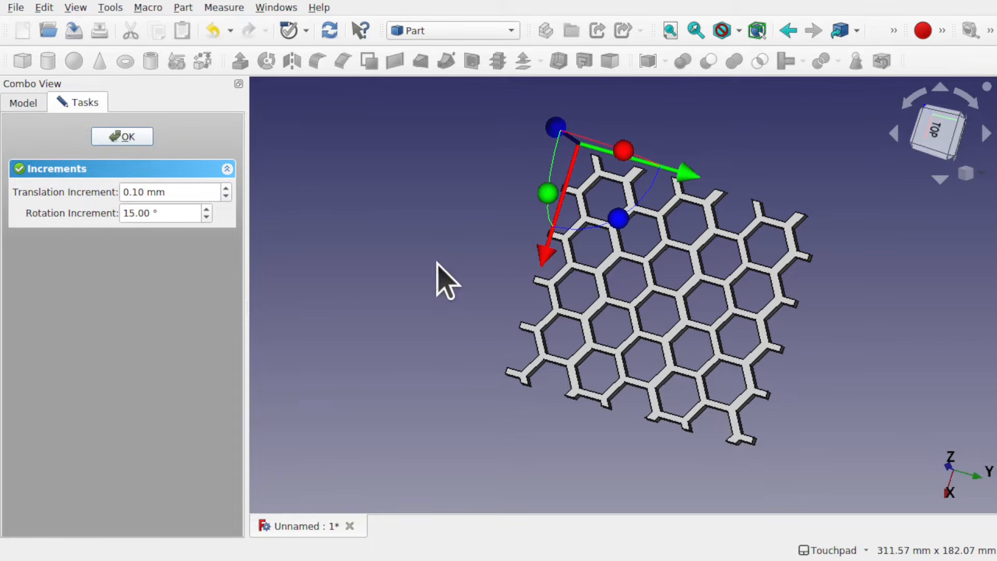
alt+drag(650, 302, 638, 279)
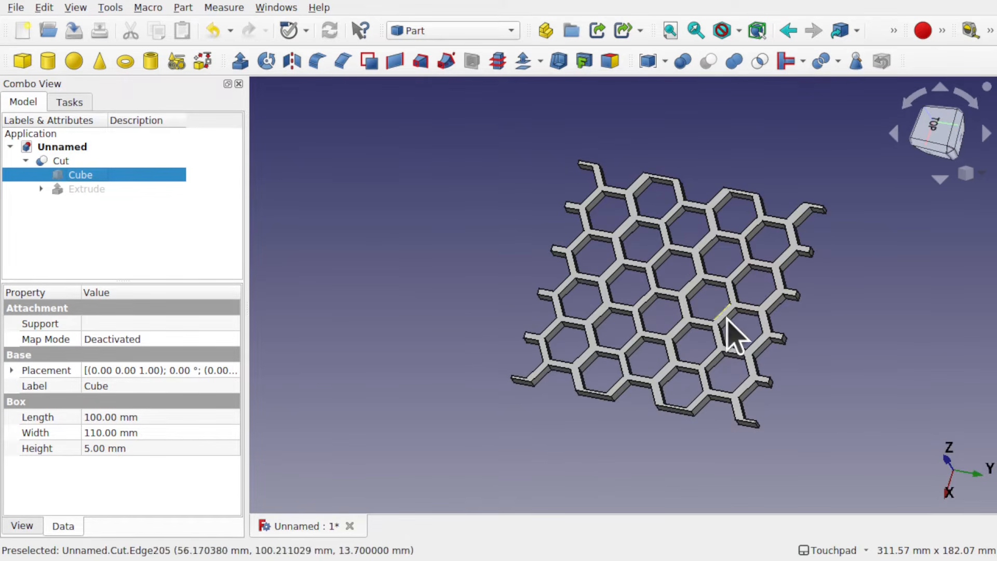
Set the height of the cube nested under the cut to 8 mm.
click(73, 161)
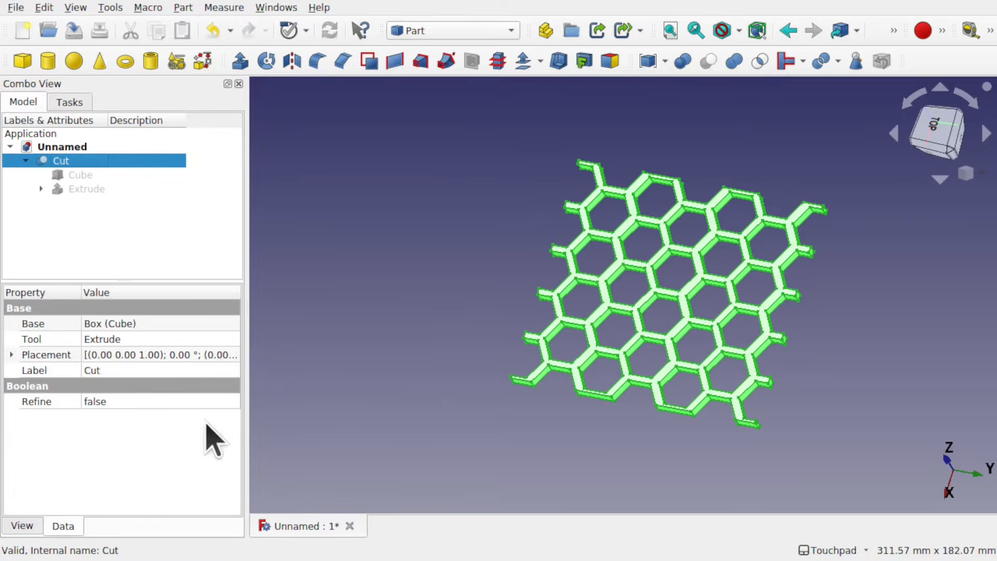
click(76, 174)
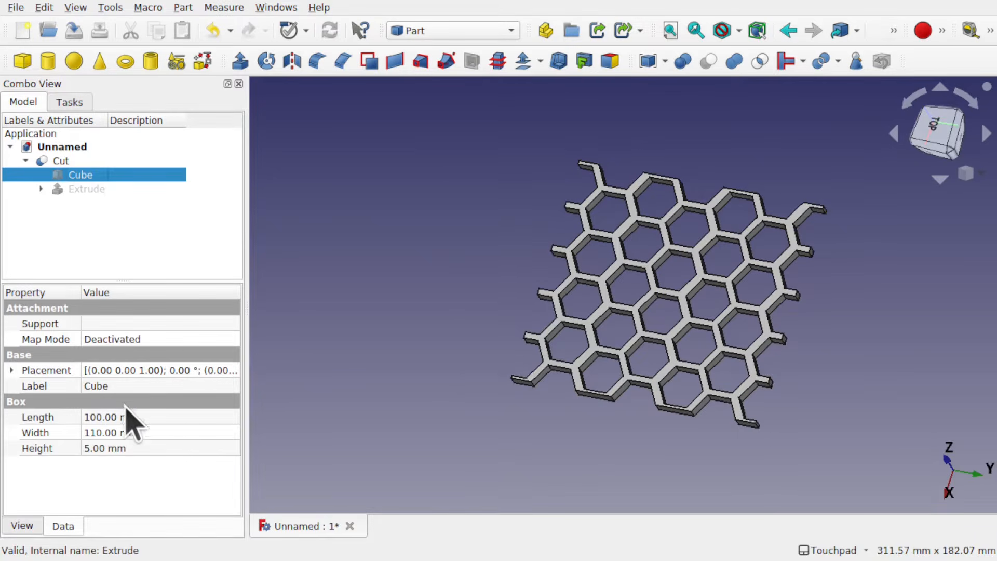
click(112, 448)
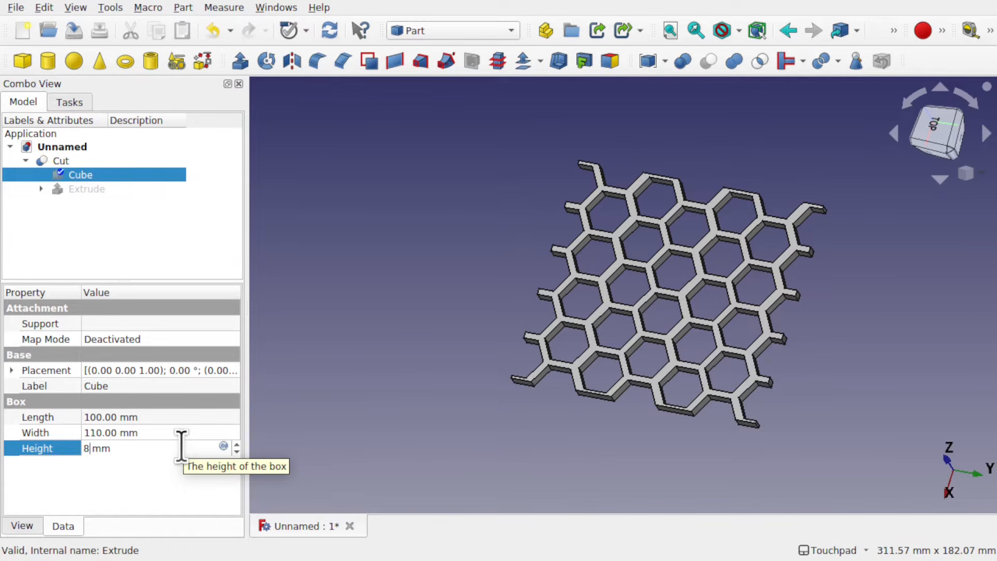
click(522, 387)
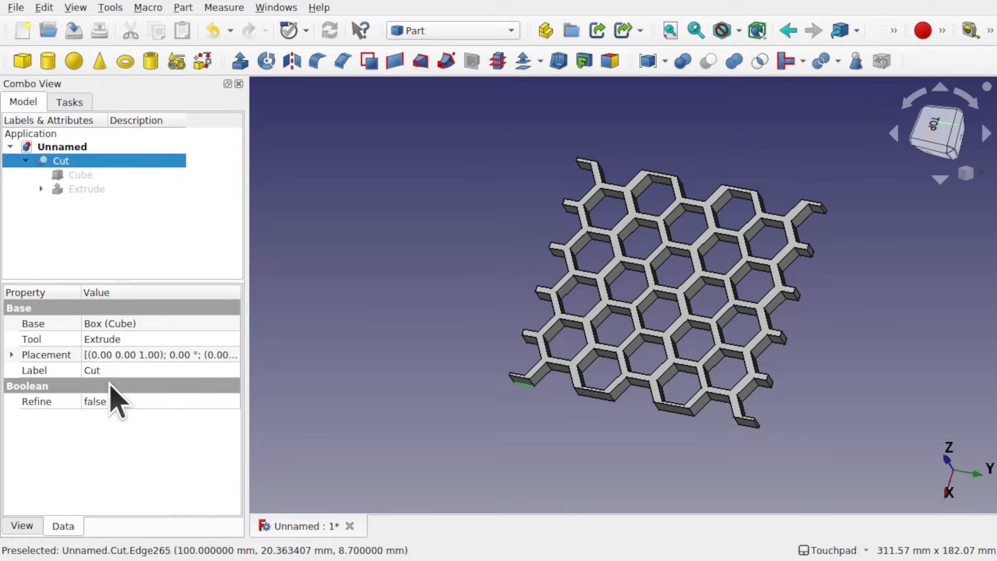
Set the cube's height to 40 mm and inspect the underside of the cut plate.
click(85, 174)
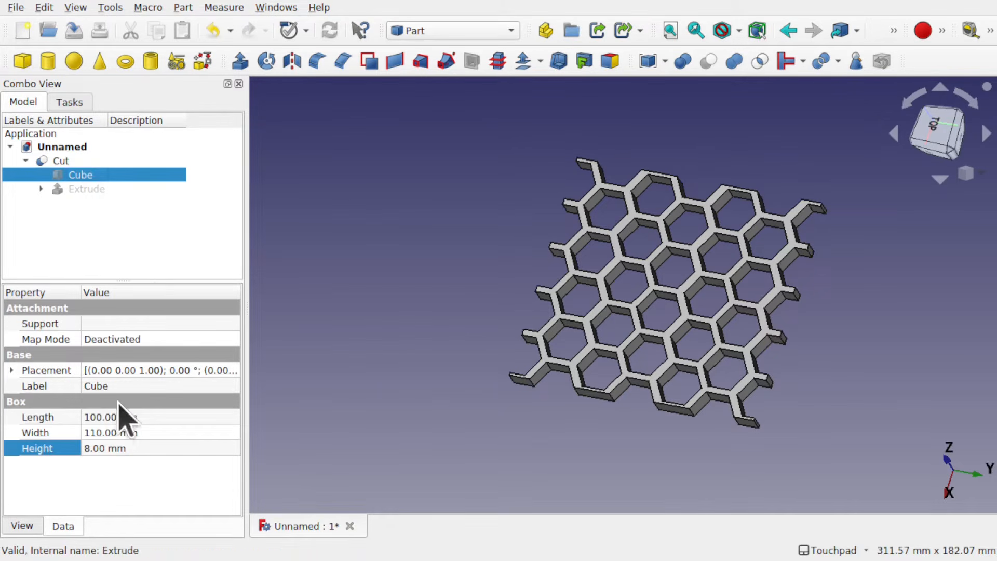
click(142, 447)
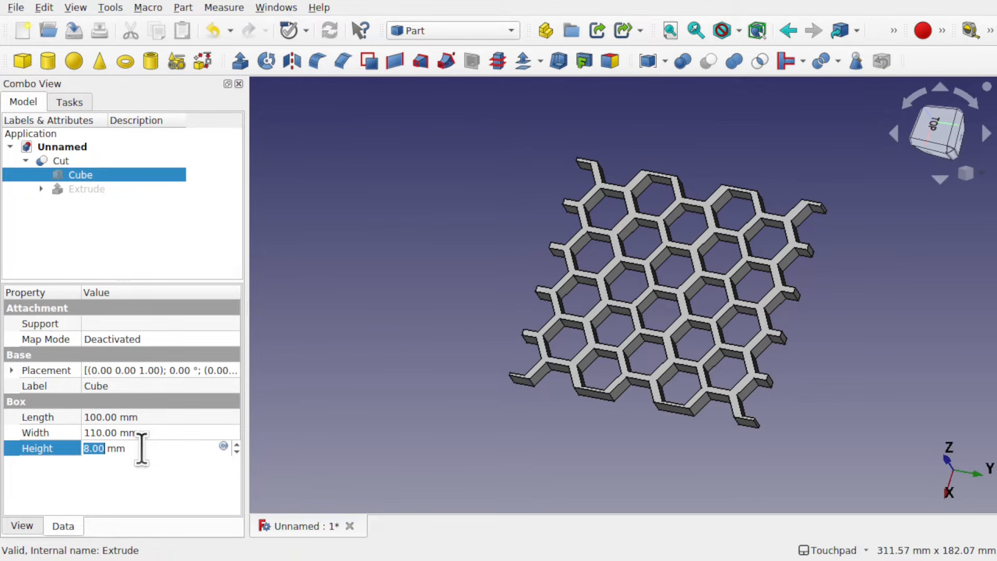
key(Return)
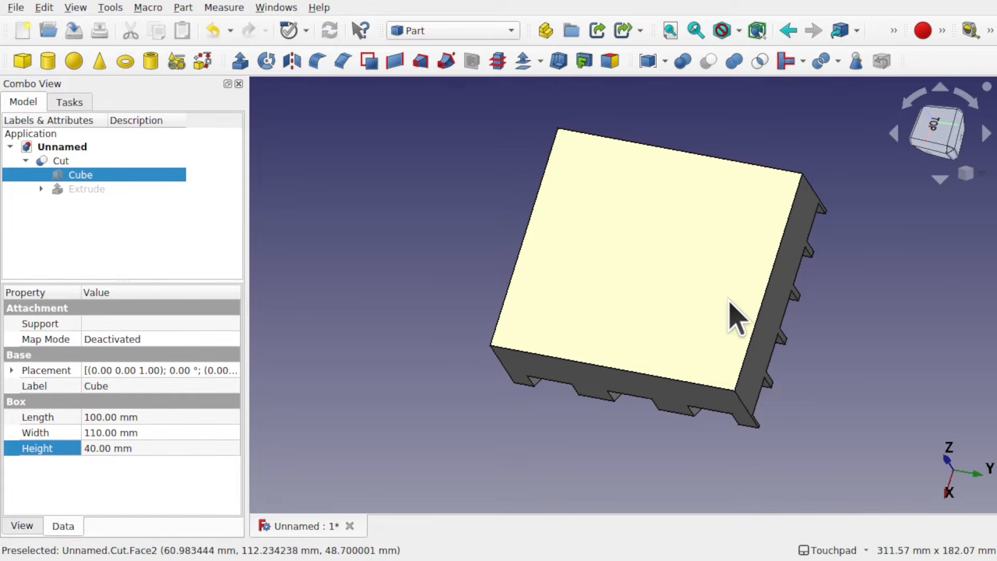
middle_drag(730, 312, 447, 283)
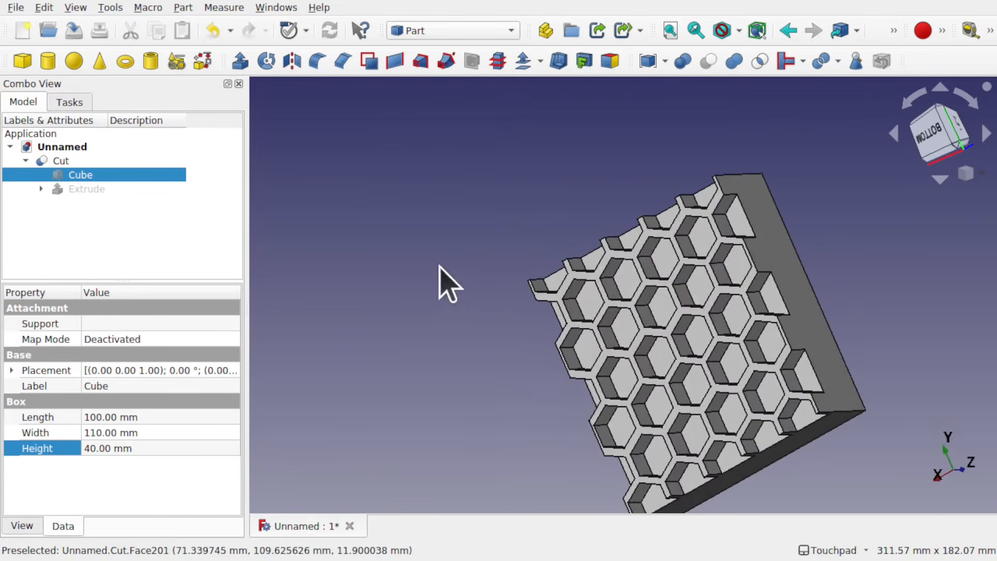
middle_drag(601, 260, 669, 269)
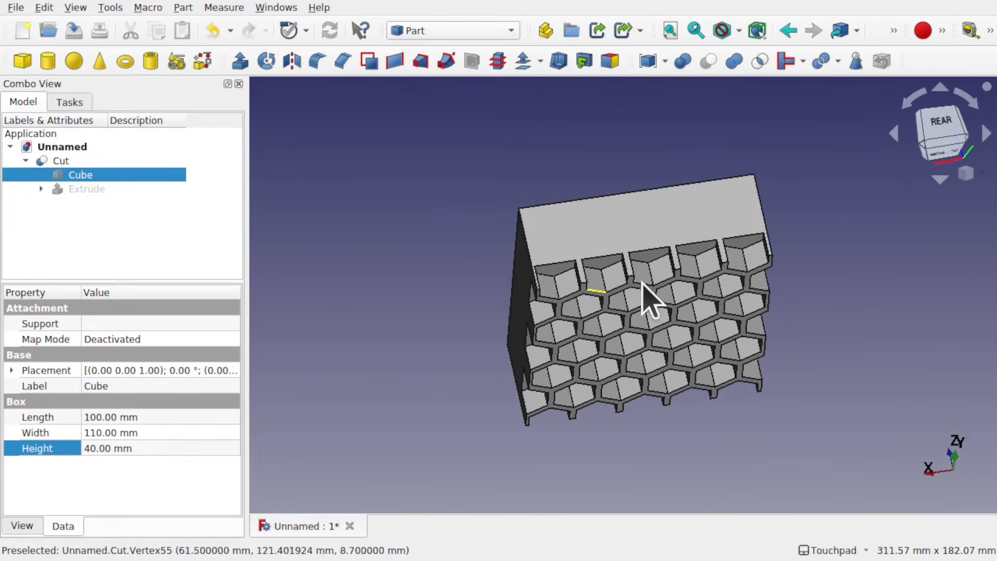
Set the forward length of the extrusion under the cut to 80 mm and inspect the honeycomb.
click(78, 189)
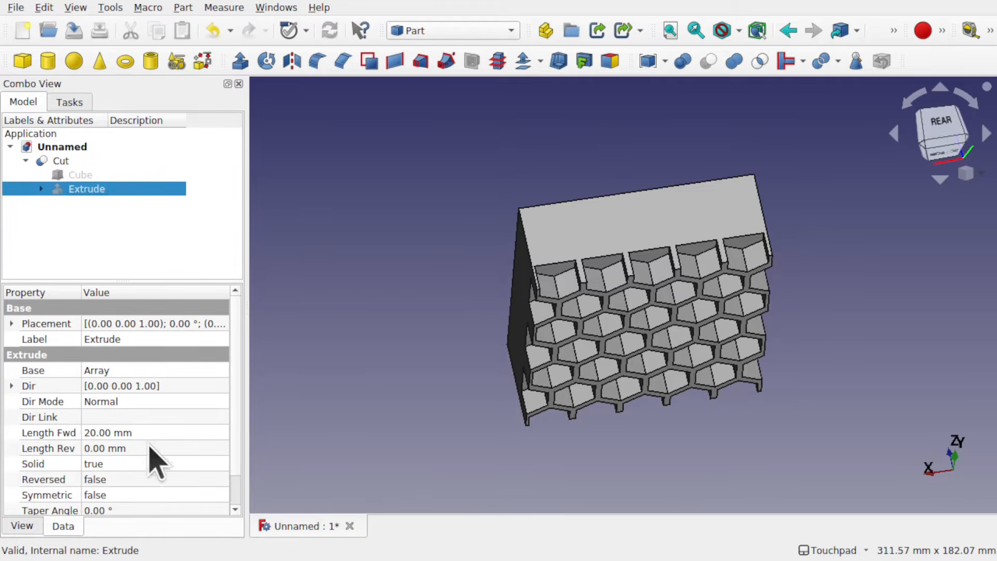
click(102, 435)
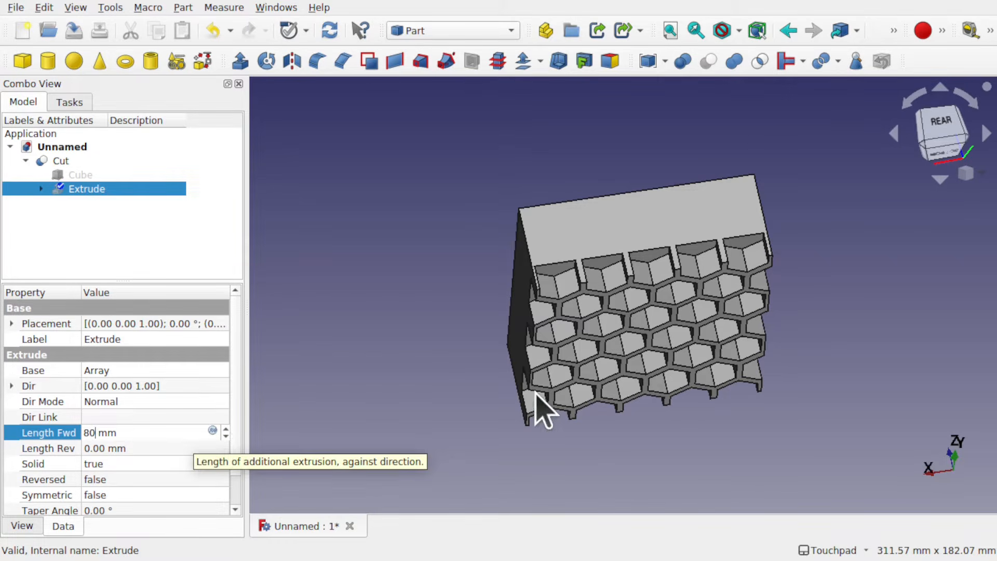
key(Return)
alt+drag(626, 384, 571, 283)
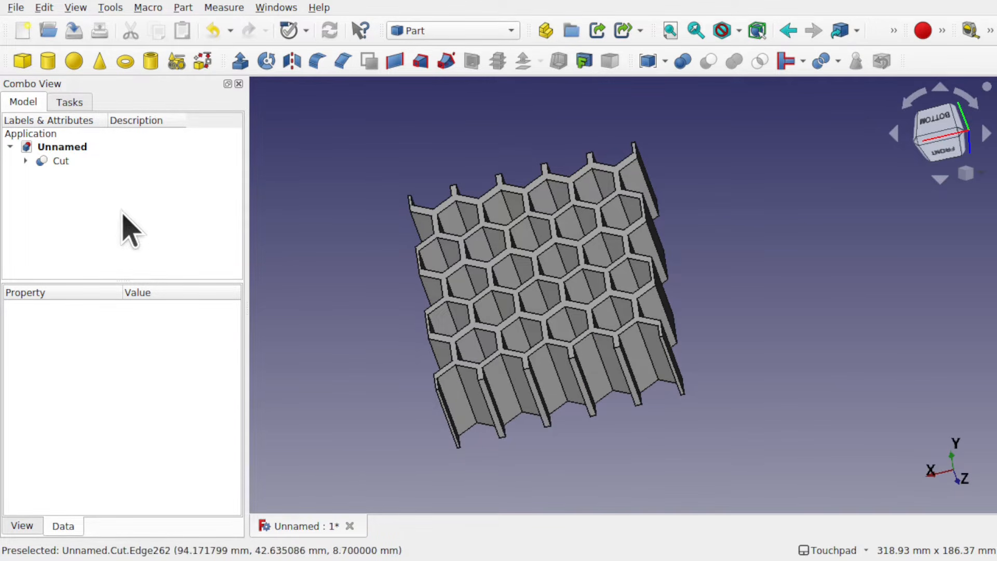
Delete the cut, the cube and the hexagon extrusion, keeping only the sketch array.
click(47, 162)
key(Delete)
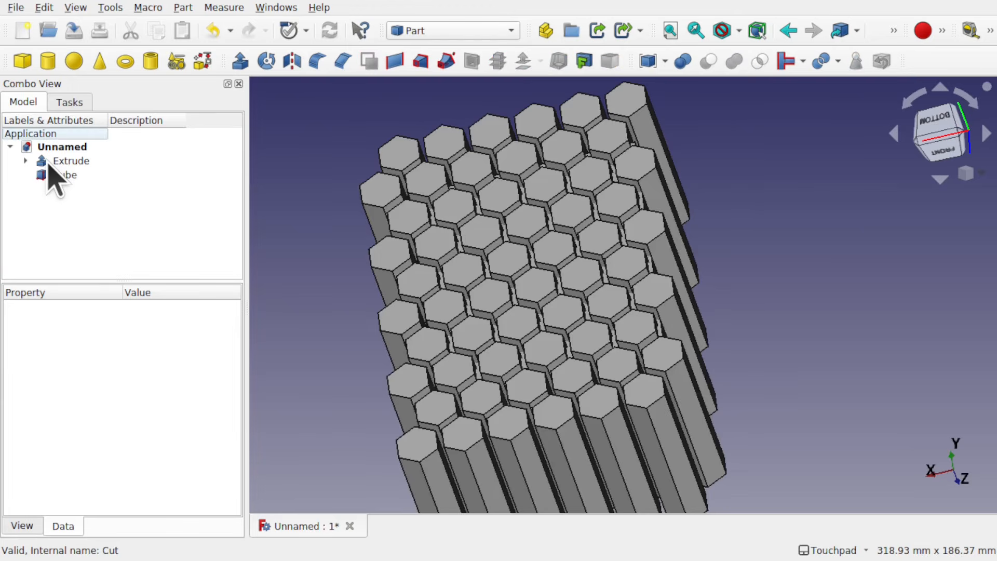
click(69, 171)
key(Delete)
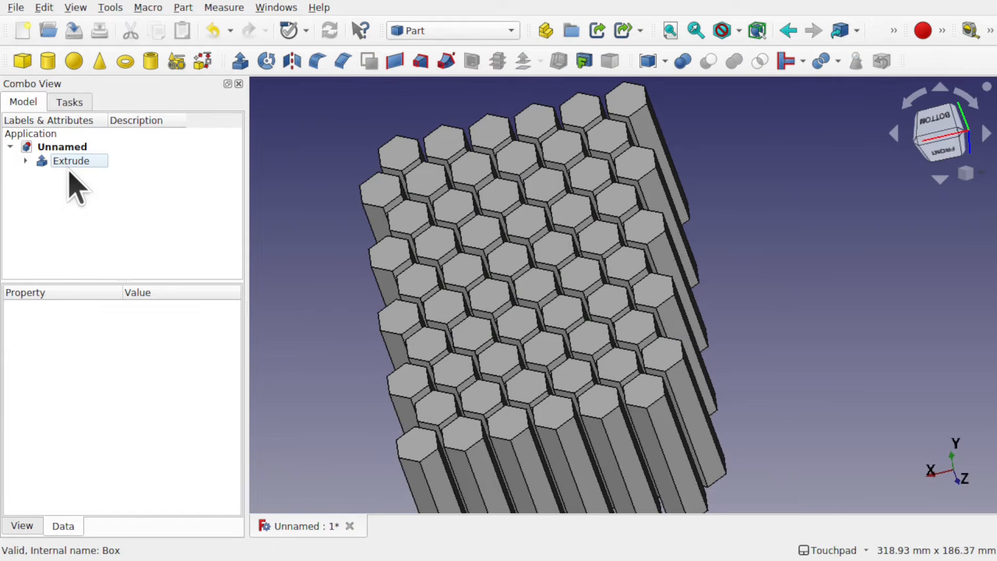
click(68, 162)
key(Delete)
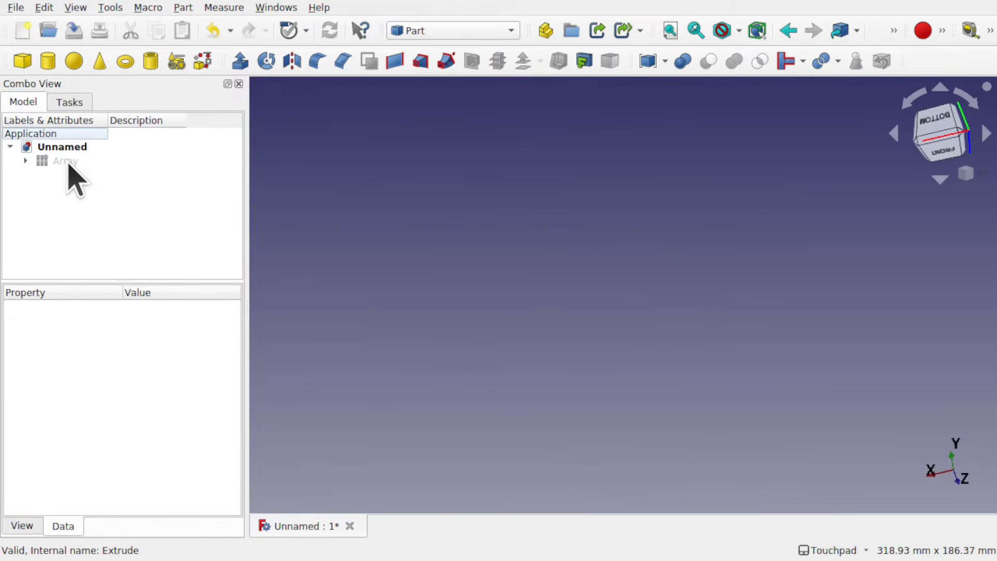
Show the hidden sketch array and set it to 1 element in X and 1 element in Y.
click(67, 162)
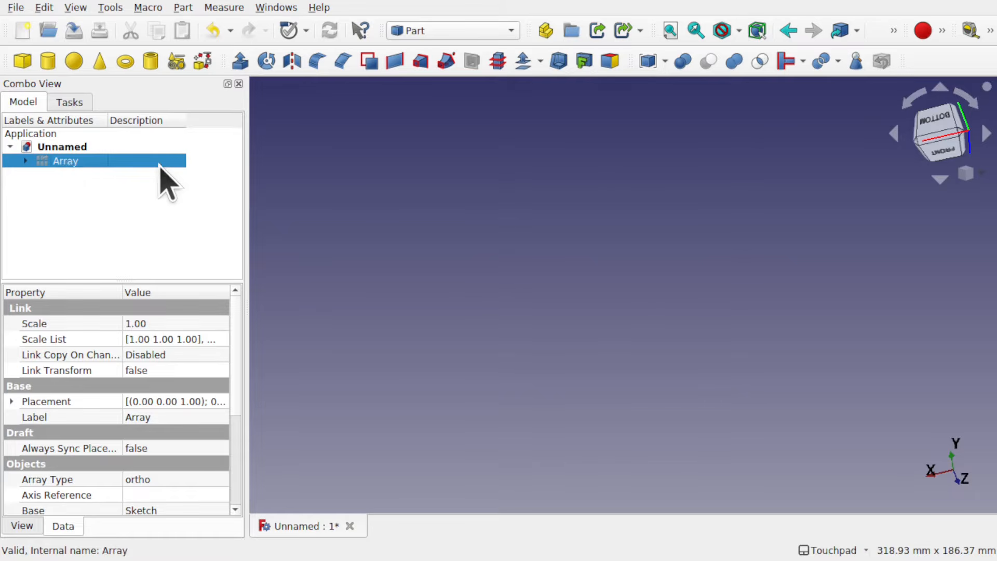
key(space)
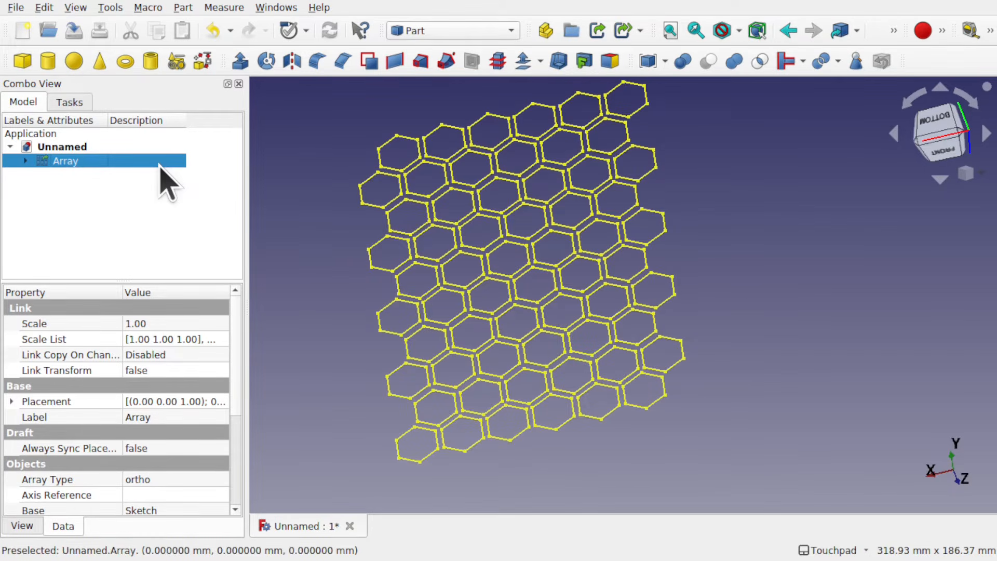
drag(238, 405, 237, 509)
click(158, 477)
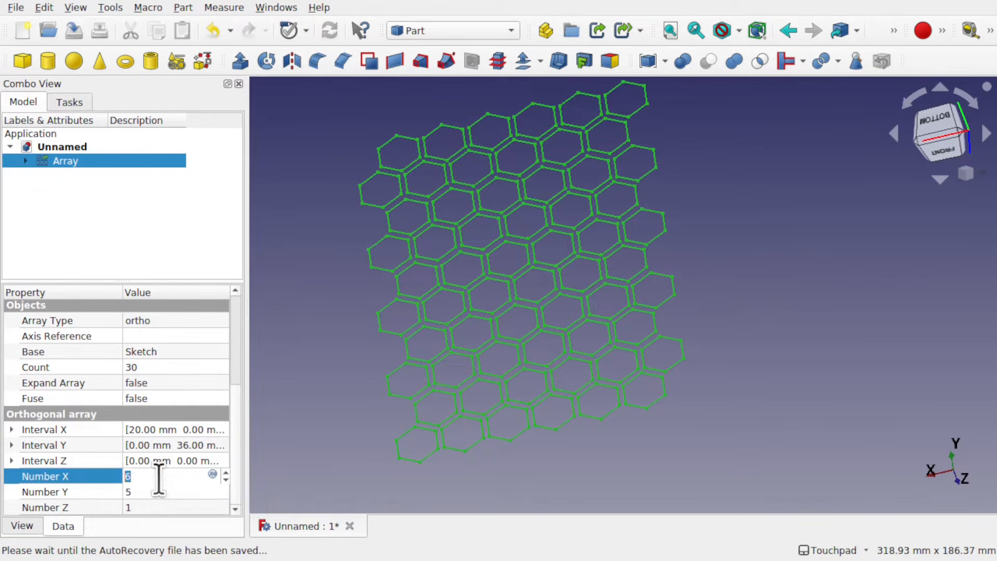
text(1)
click(145, 492)
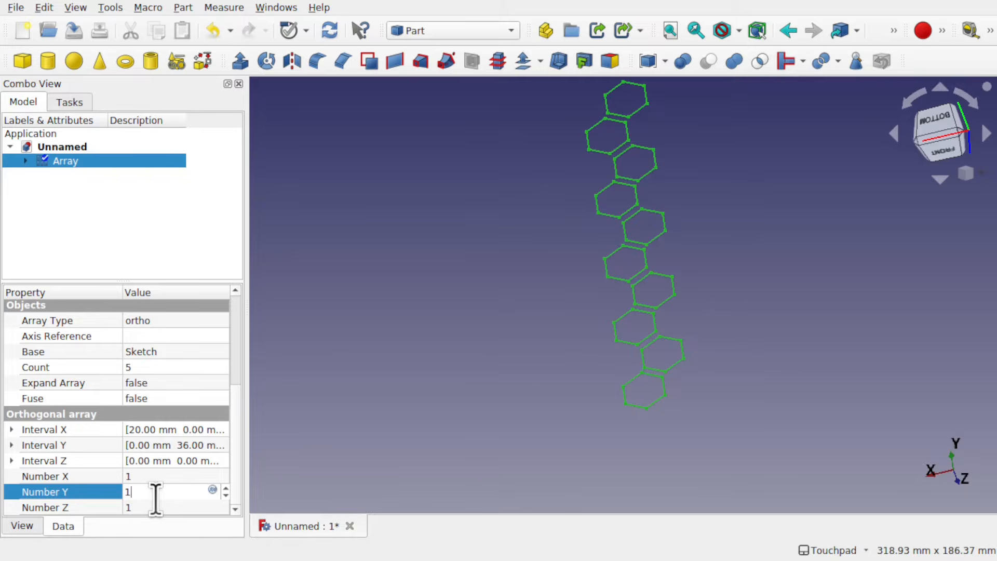
click(161, 507)
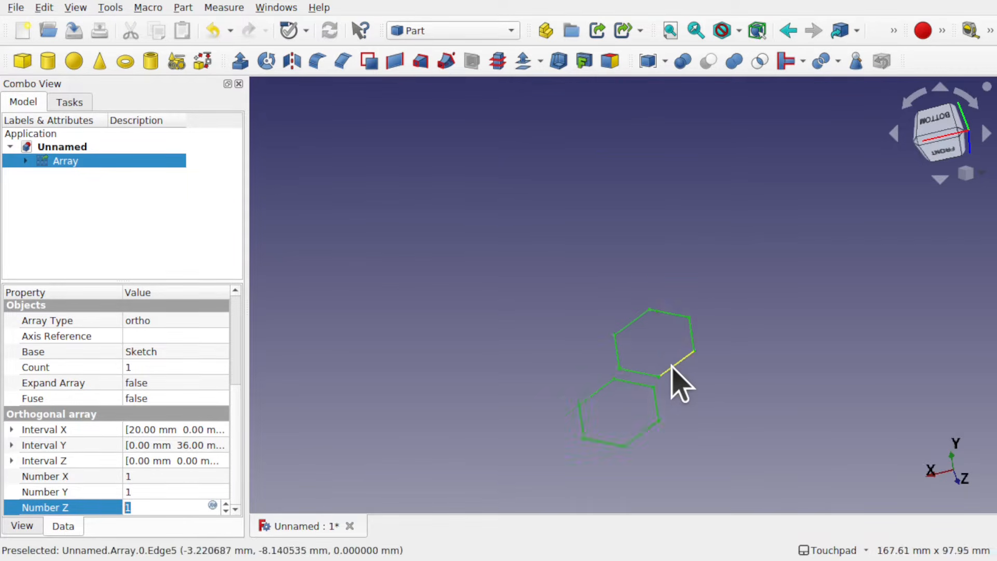
Start a parametric tube around the hexagon sketches with an outer radius of 40 mm.
scroll(675, 379, up, 2)
click(681, 424)
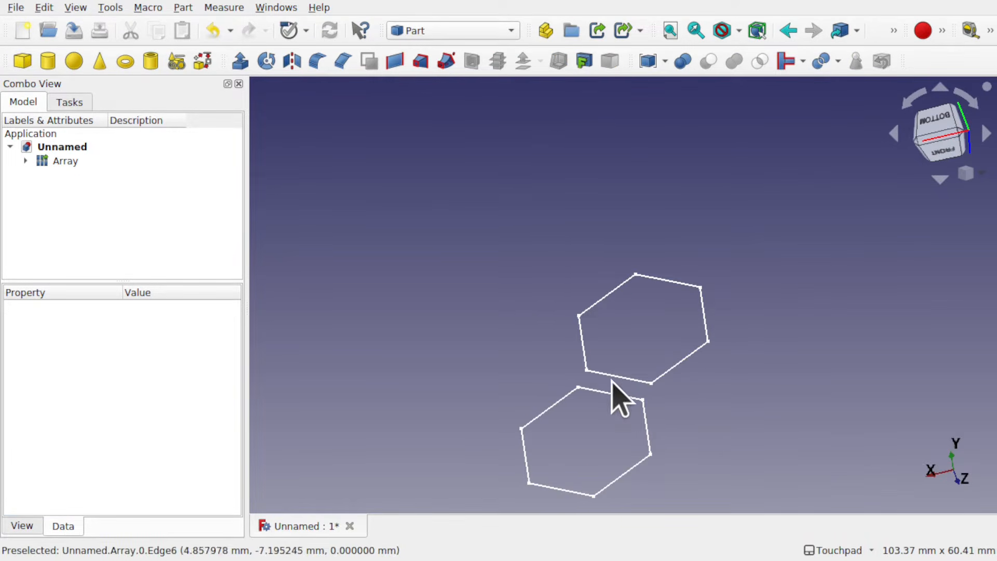
shift+middle_drag(735, 408, 649, 309)
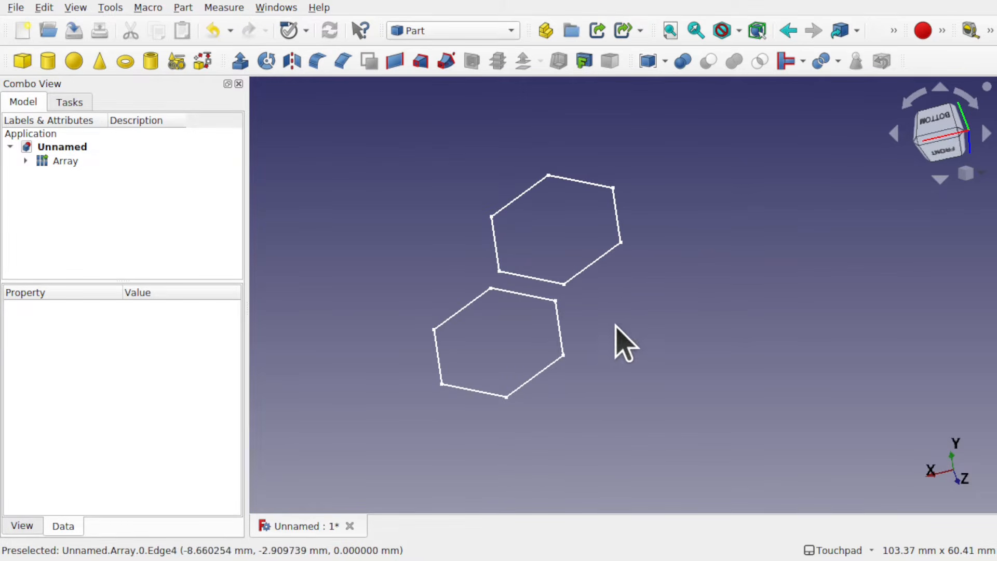
click(151, 65)
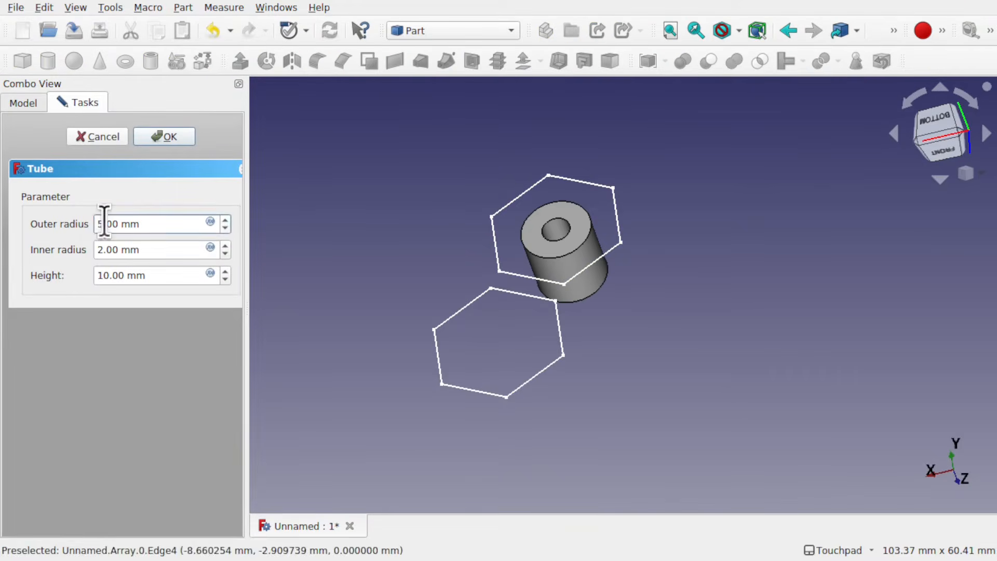
drag(102, 224, 87, 228)
Drive the tube's inner radius with the formula OuterRadius-5mm.
click(123, 246)
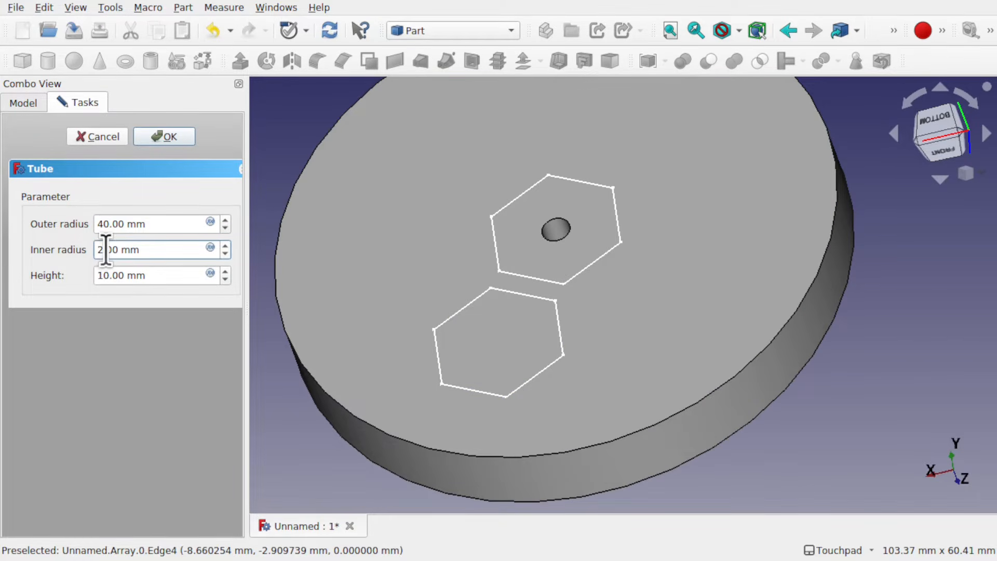
click(210, 247)
text(out)
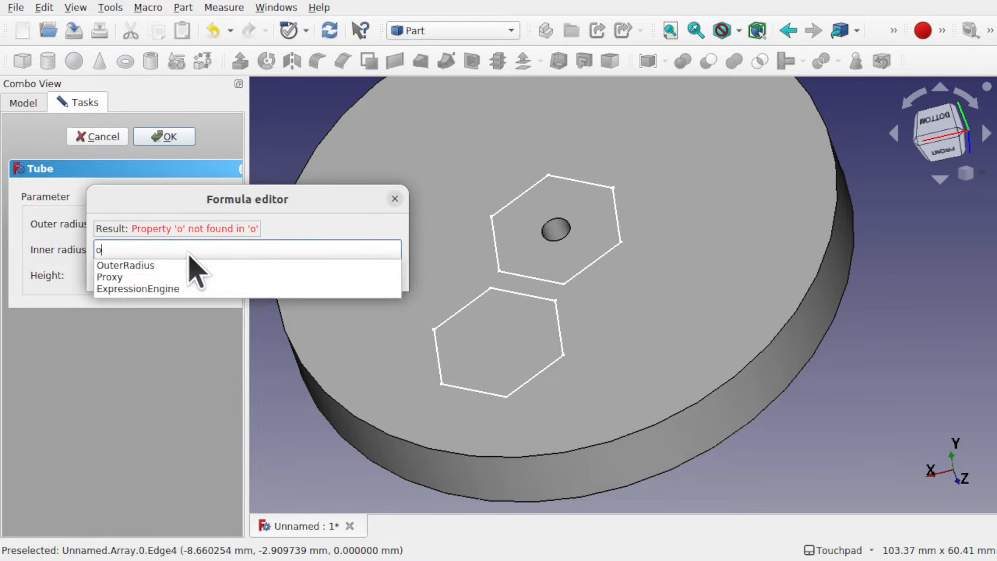
click(137, 268)
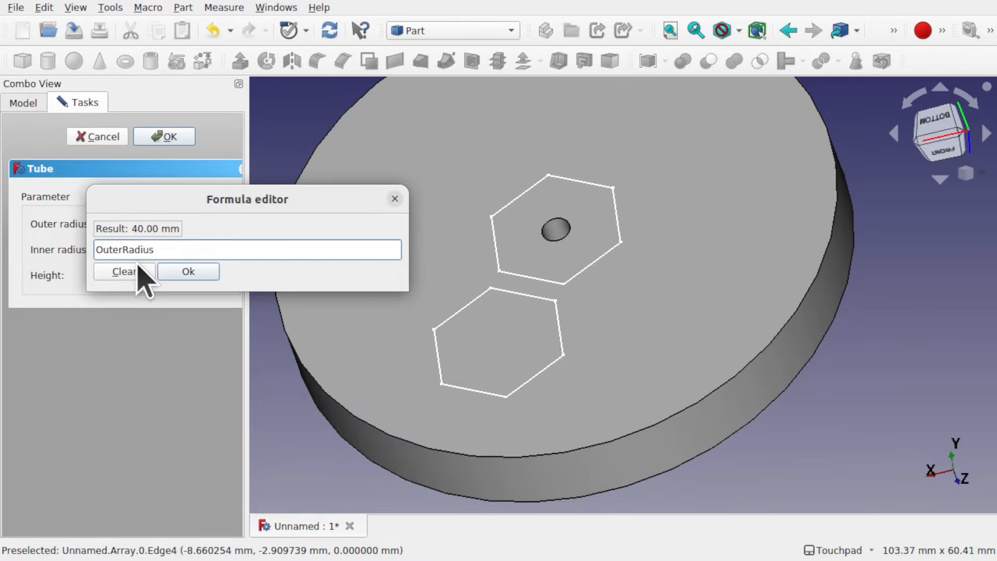
text(-5mm)
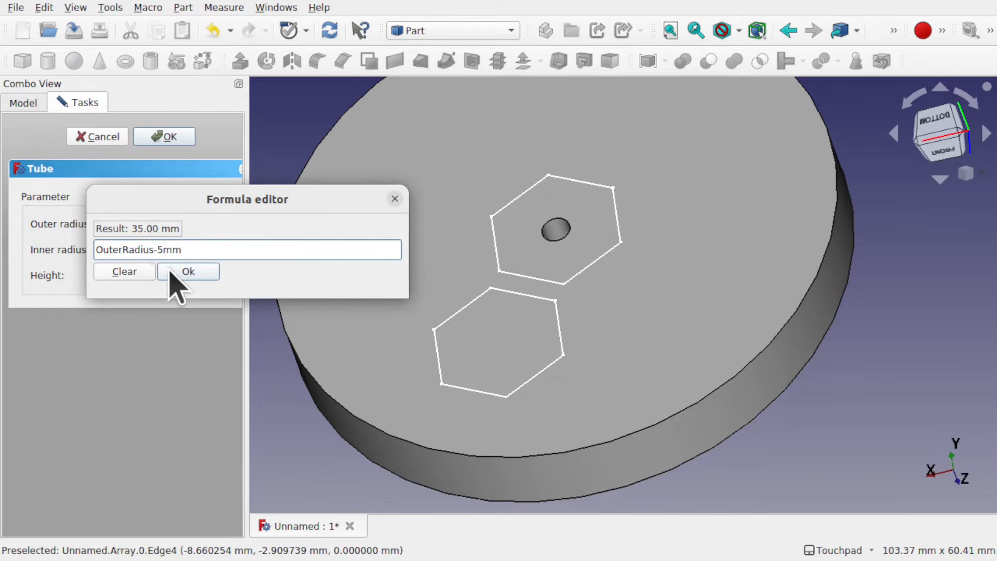
click(172, 271)
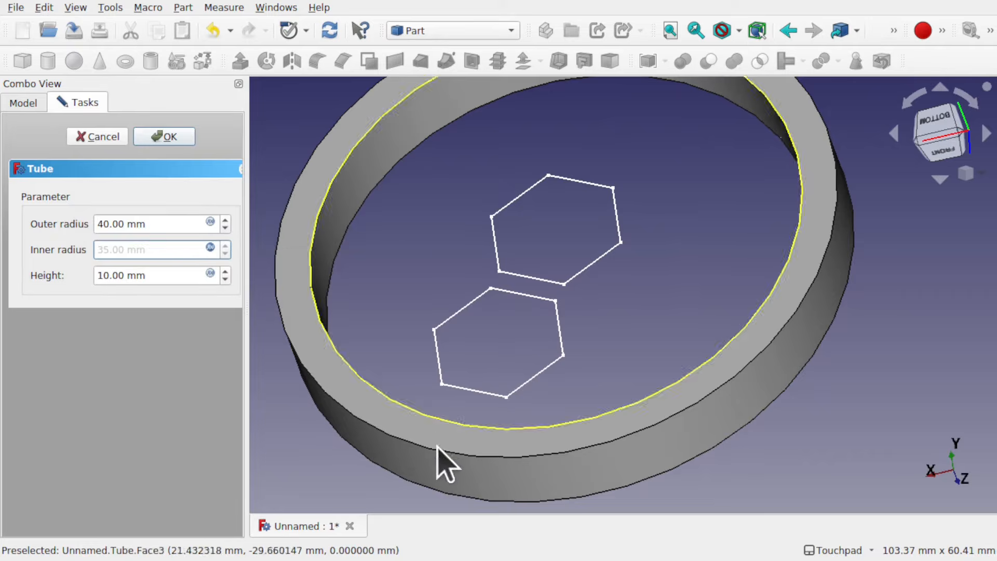
Set the tube's outer radius to 50 mm and check how the inner radius formula evaluates.
drag(96, 224, 108, 226)
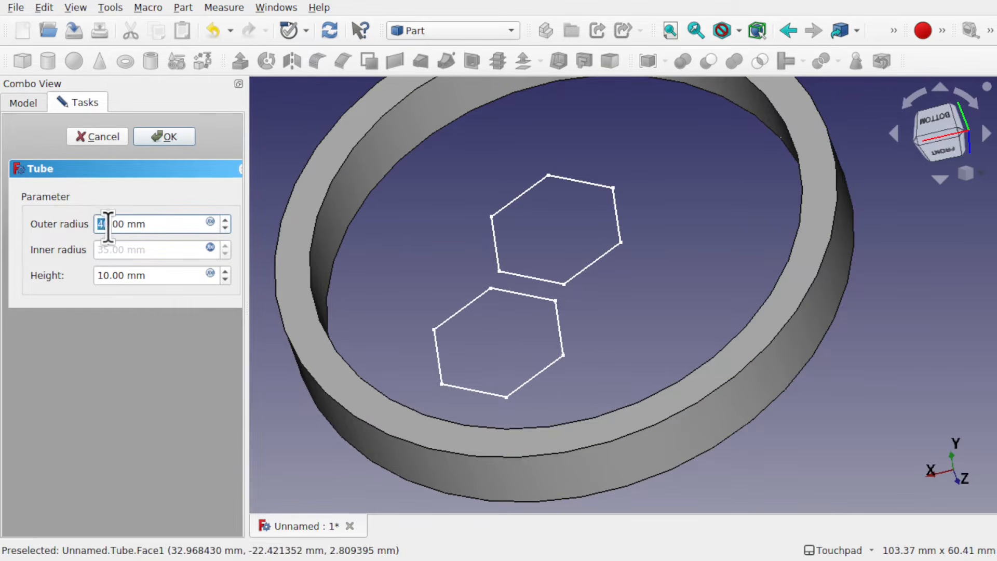
text(5)
click(126, 249)
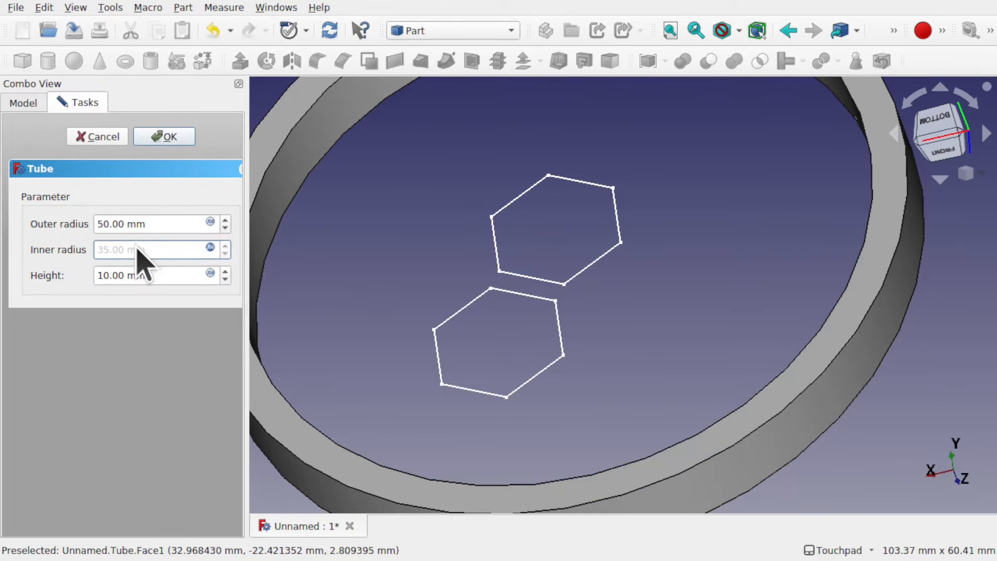
click(210, 247)
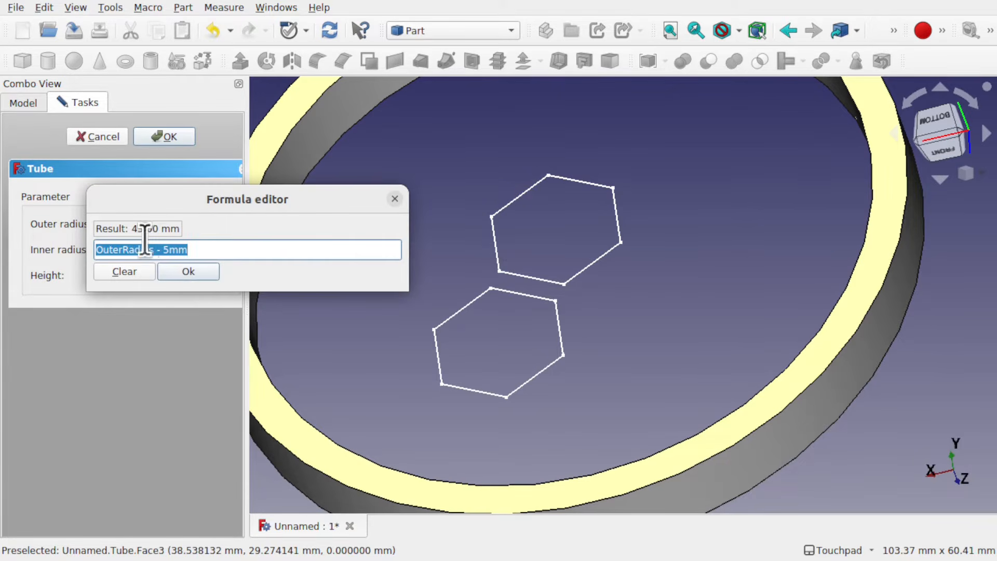
click(191, 273)
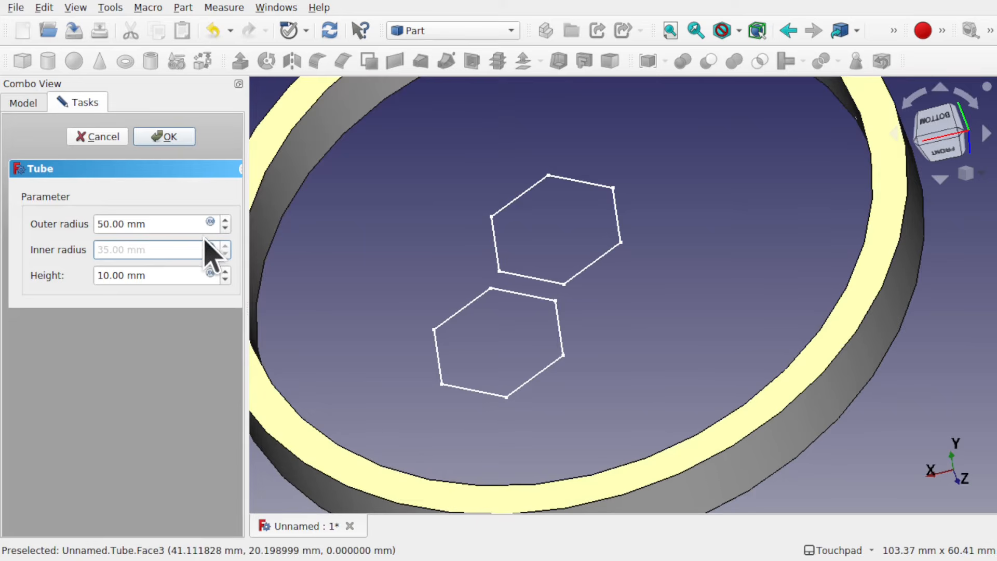
Set the tube's outer radius to 40 mm and create the tube.
drag(111, 225, 62, 224)
text(40)
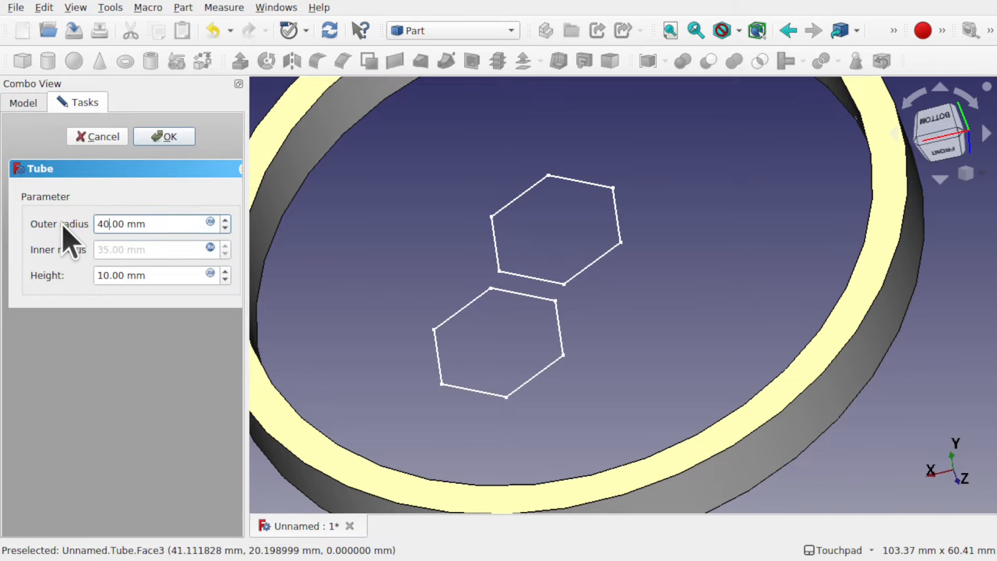
key(Return)
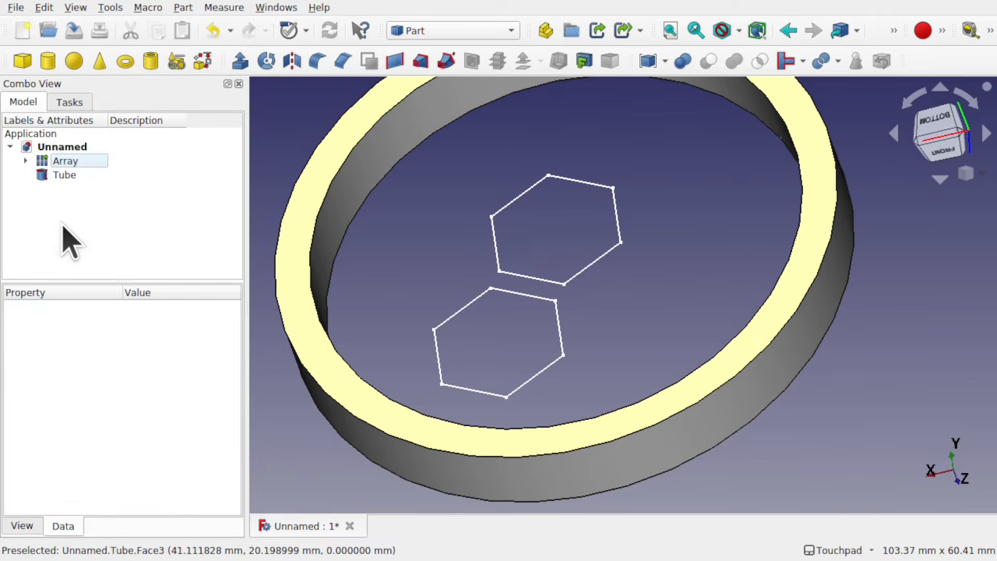
Set the tube's height to 30 mm.
click(65, 176)
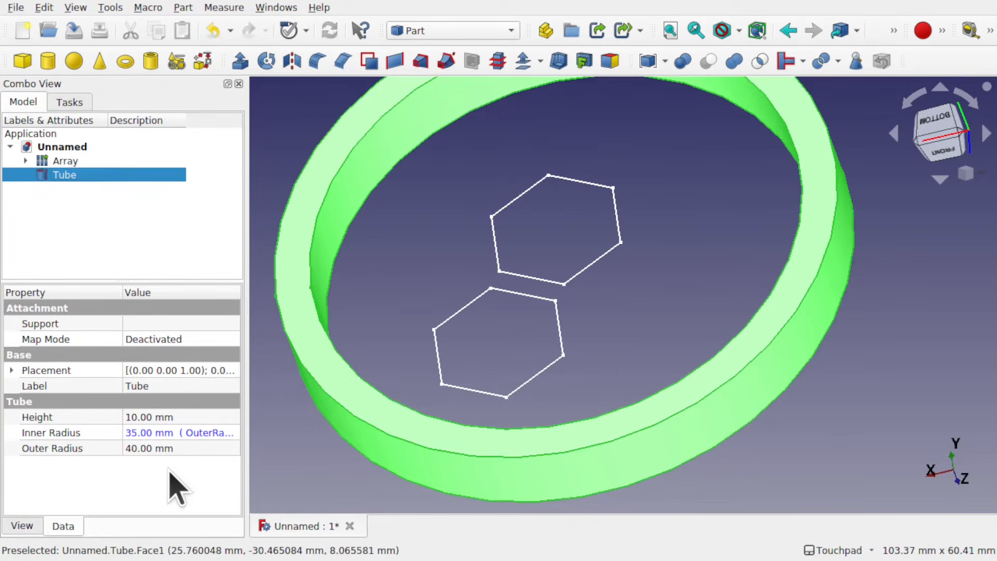
click(133, 416)
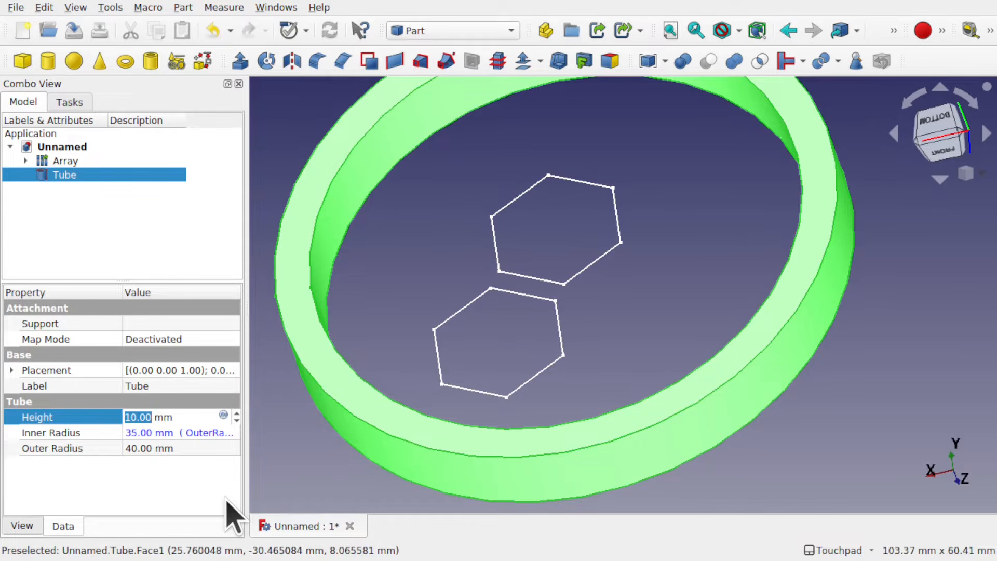
text(30)
key(Return)
scroll(541, 478, down, 5)
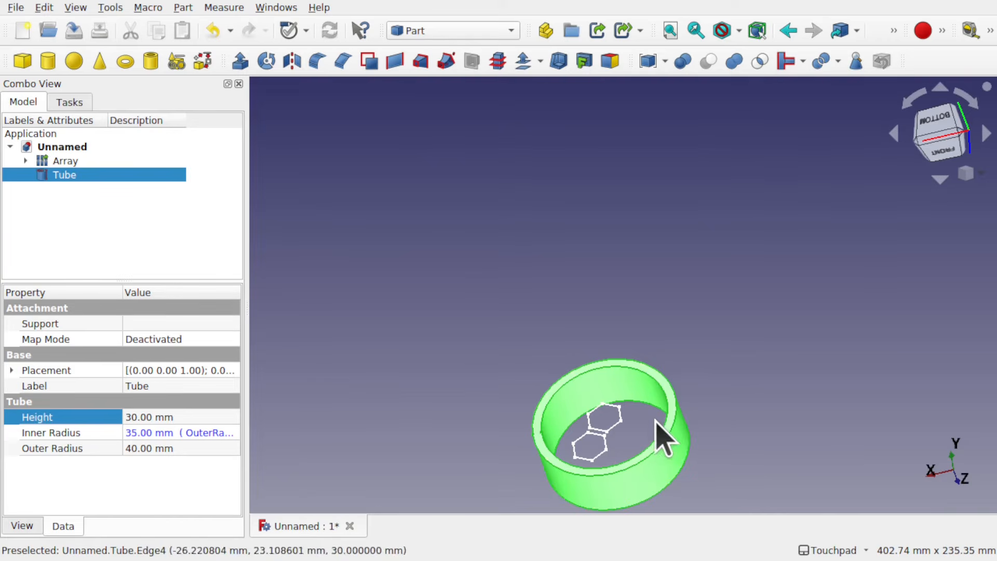
shift+drag(719, 472, 649, 341)
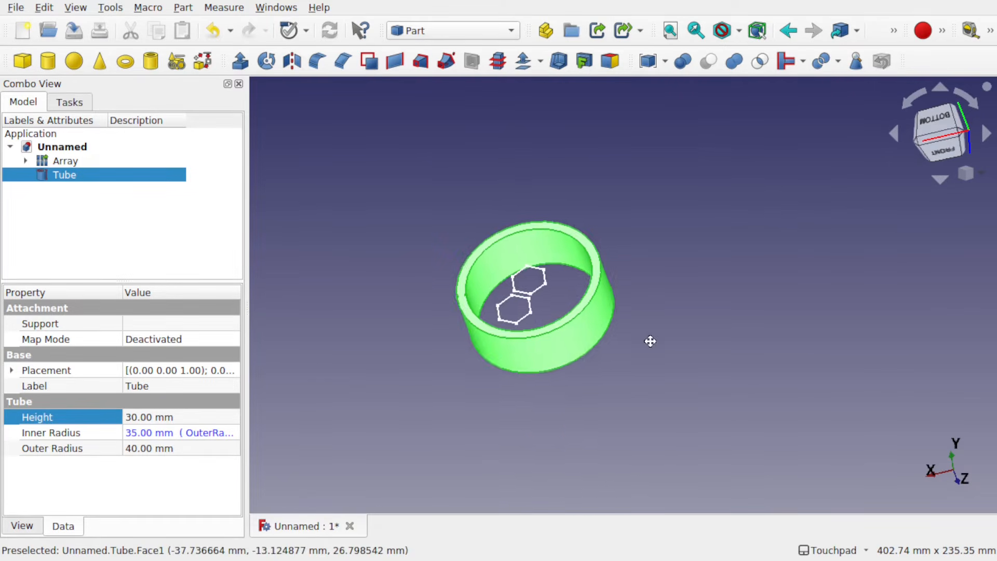
alt+drag(551, 364, 580, 322)
scroll(561, 360, up, 4)
alt+drag(561, 360, 541, 341)
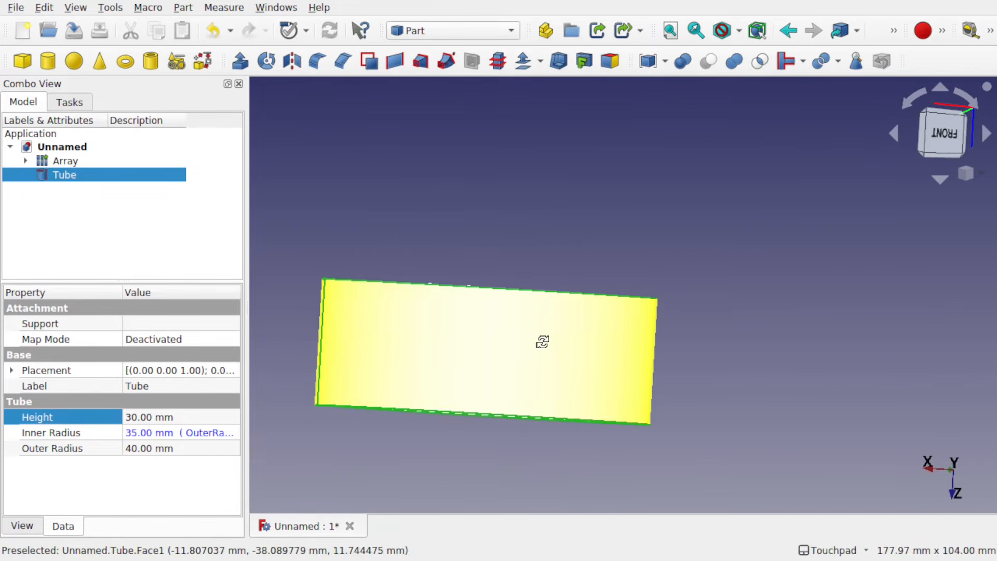
alt+drag(456, 307, 717, 243)
click(750, 222)
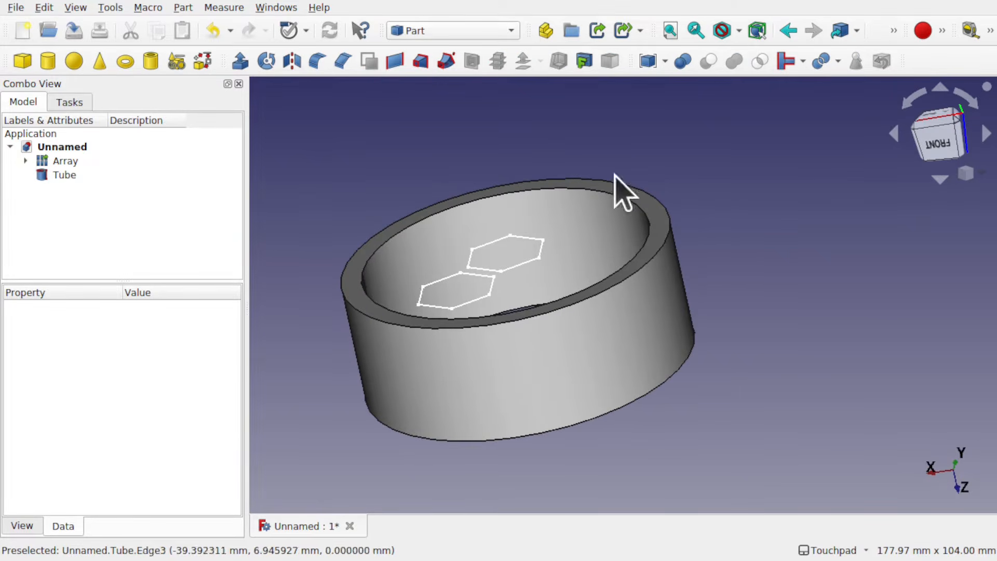
Switch to the Curves workbench.
click(464, 29)
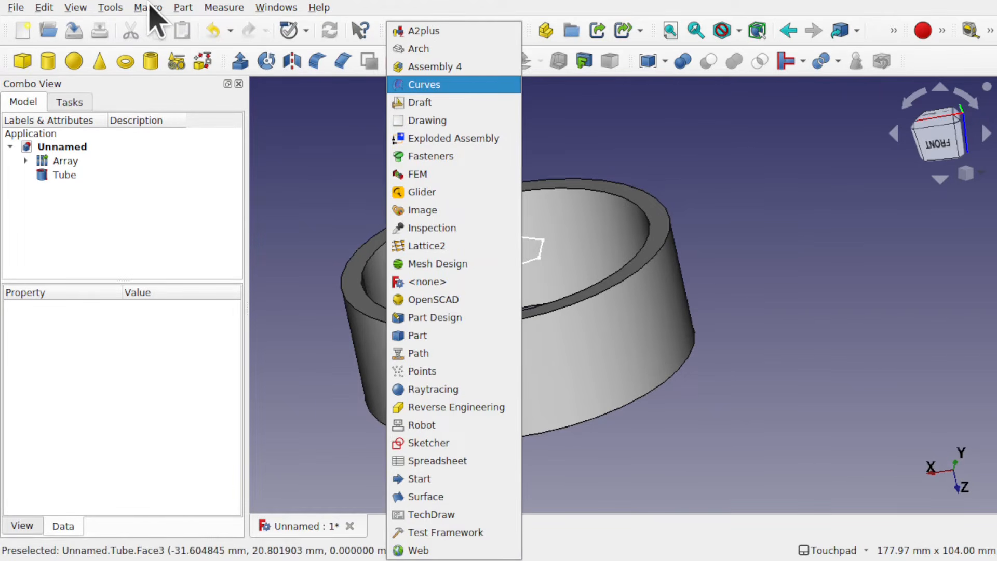
click(113, 8)
click(108, 7)
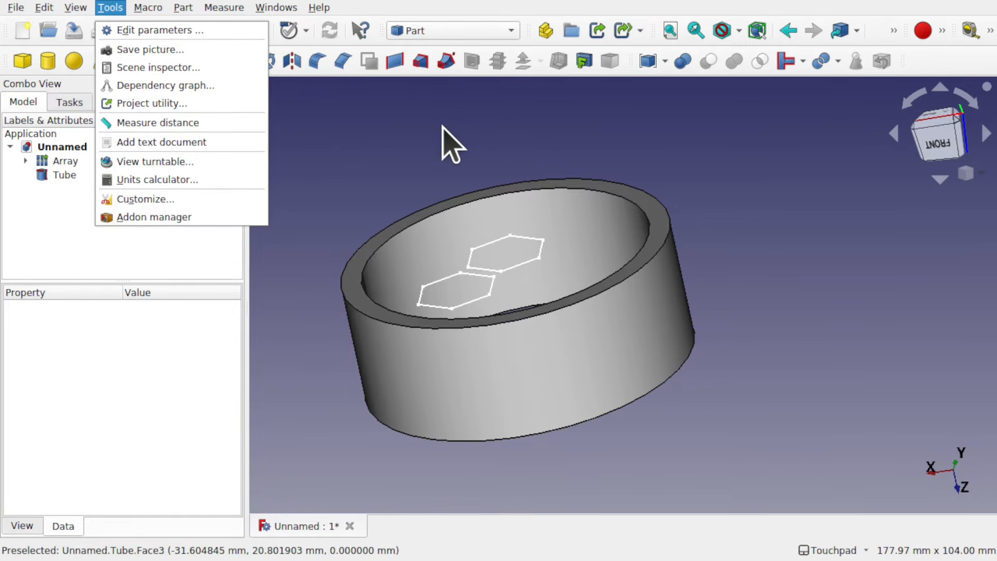
click(450, 146)
click(462, 31)
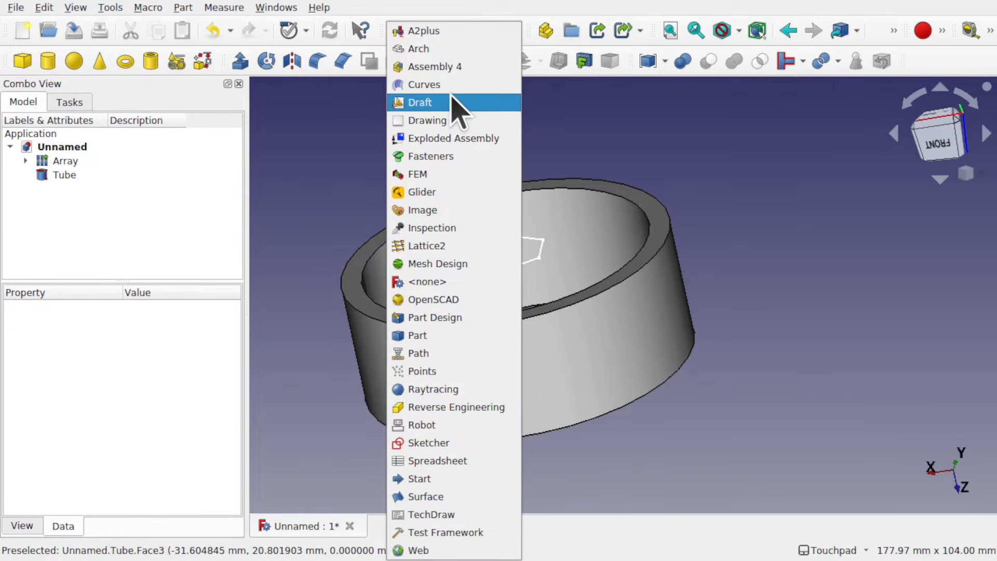
click(460, 84)
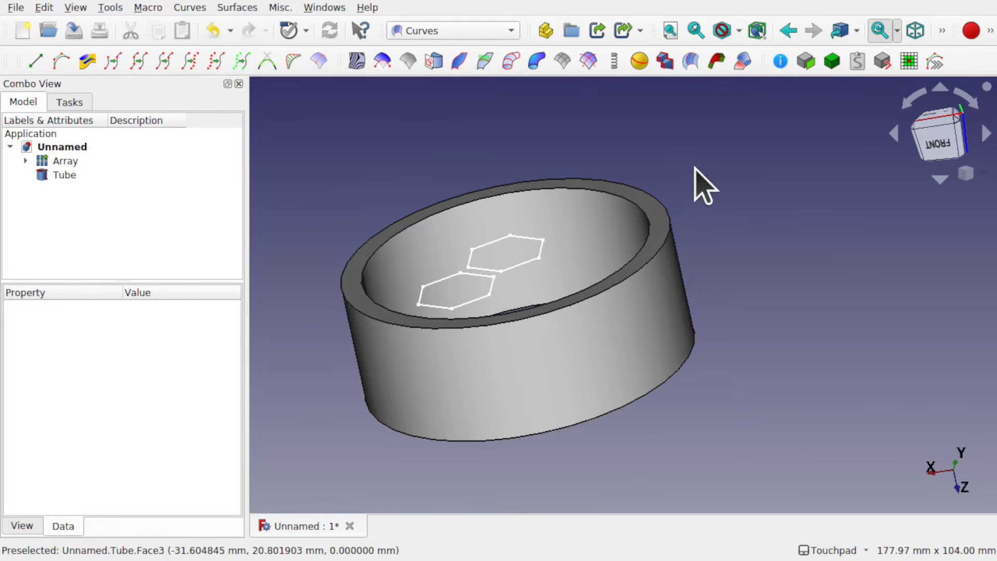
Create a Sketch on surface object from the tube's outer cylindrical face.
click(510, 384)
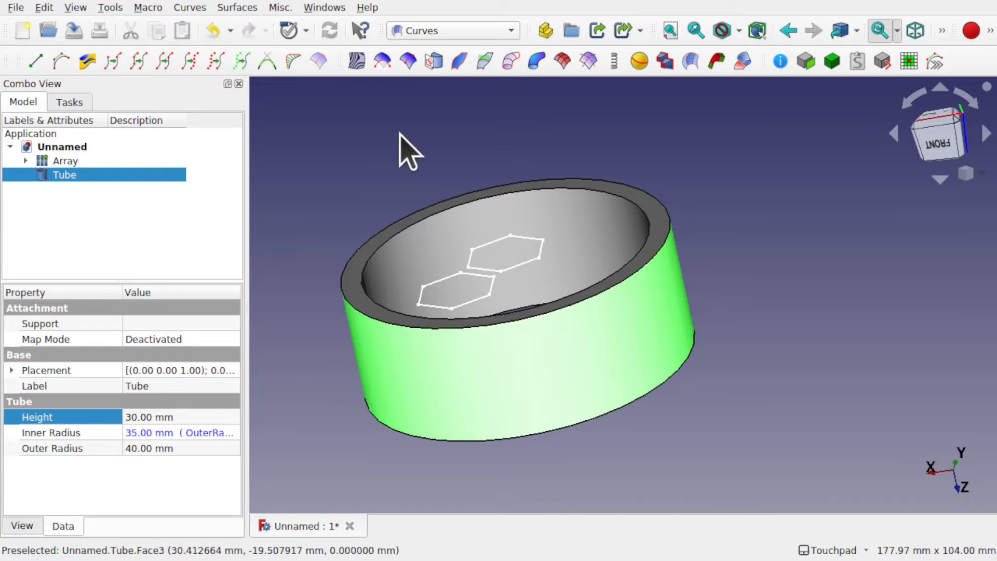
click(238, 8)
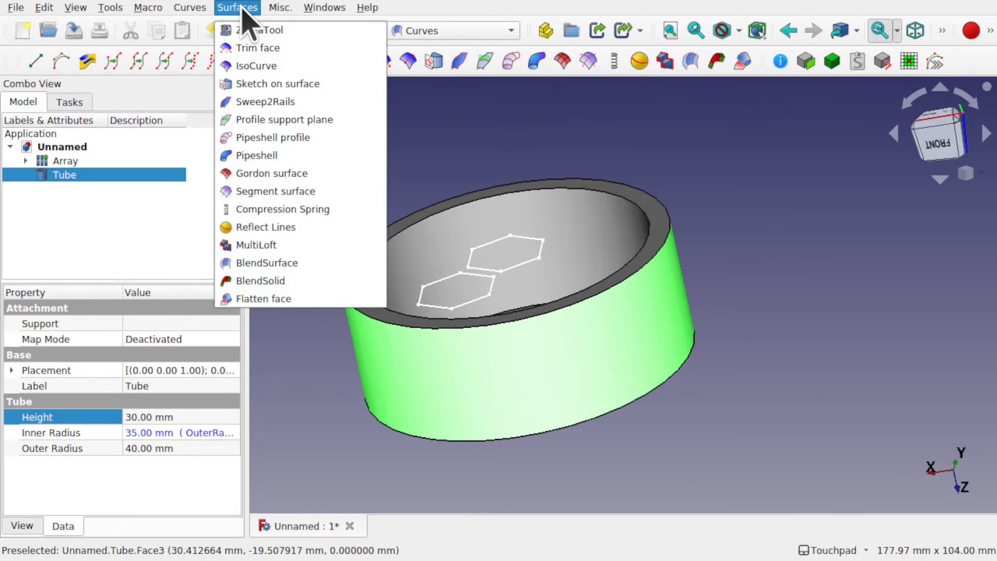
click(275, 84)
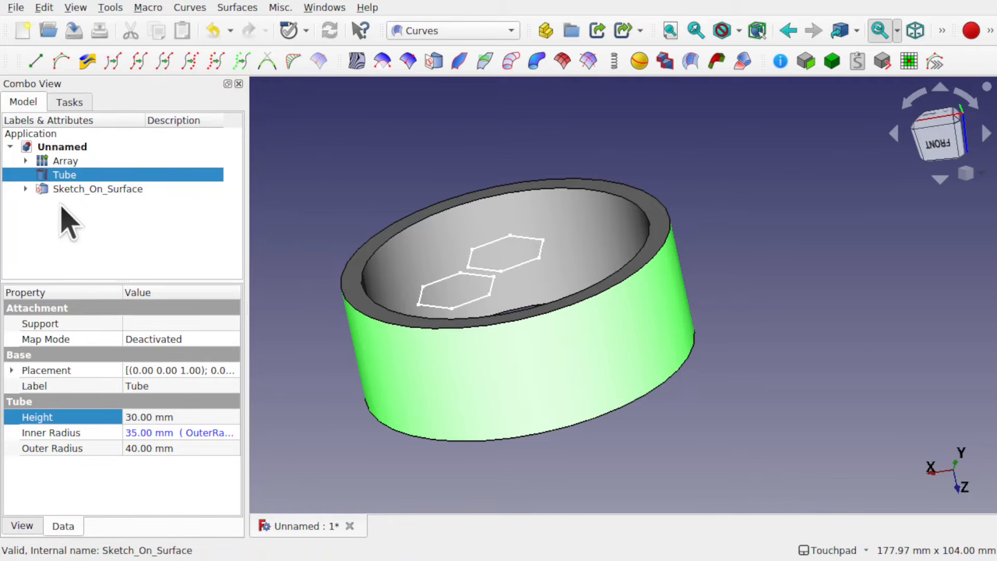
Open the mapped sketch inside Sketch_On_Surface for editing and examine its construction rectangle against the tube.
click(25, 189)
click(110, 203)
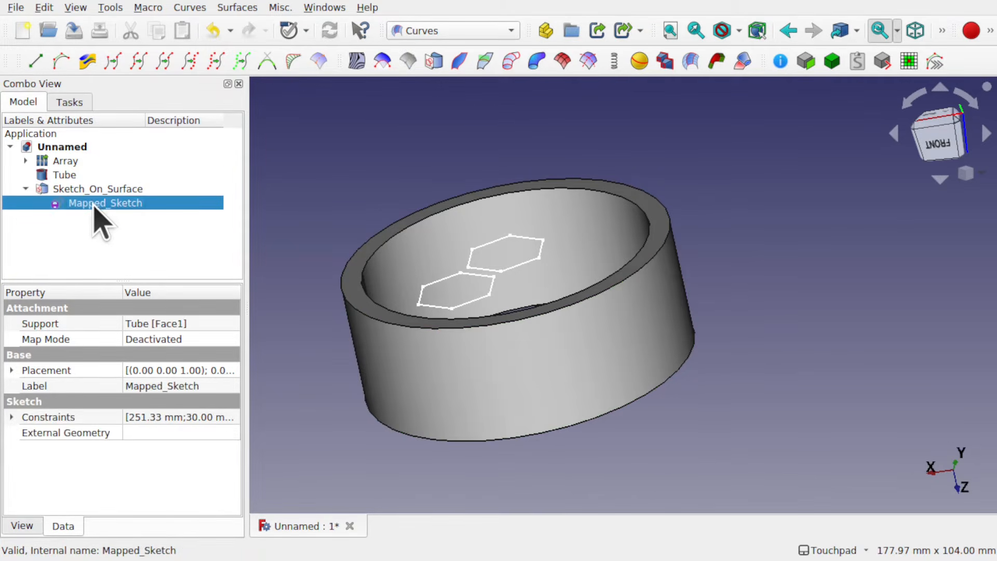
double_click(110, 203)
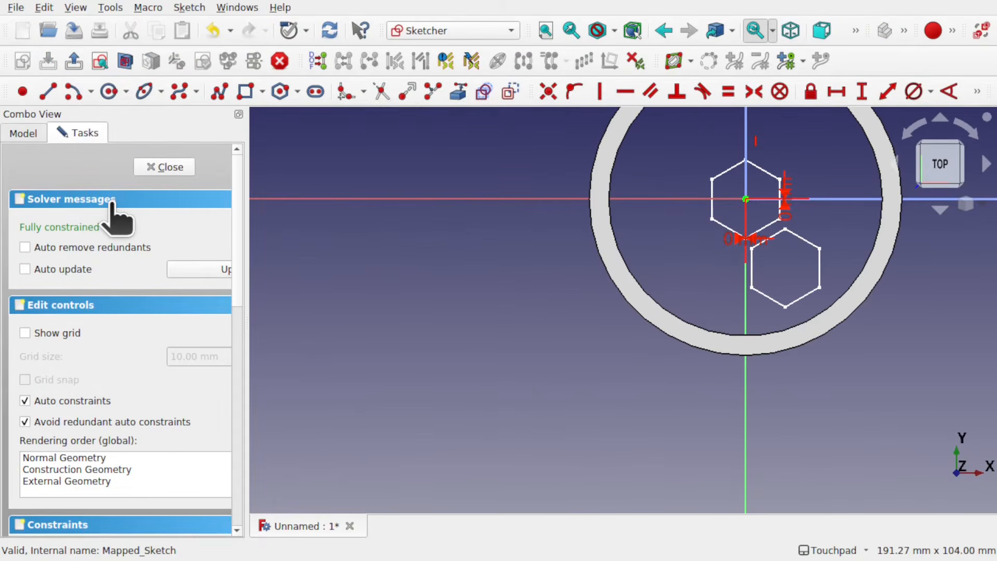
scroll(675, 306, down, 5)
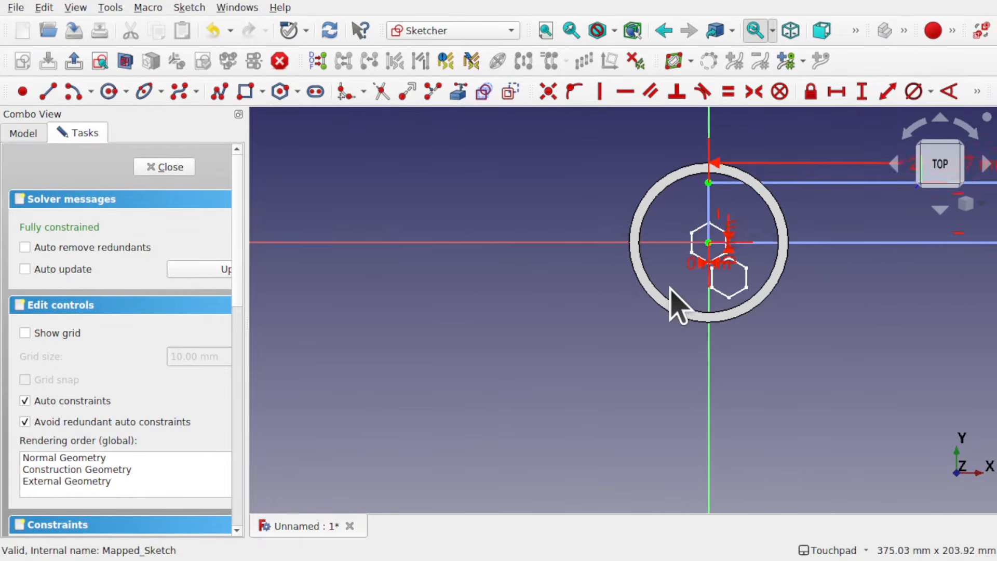
shift+middle_drag(889, 255, 581, 371)
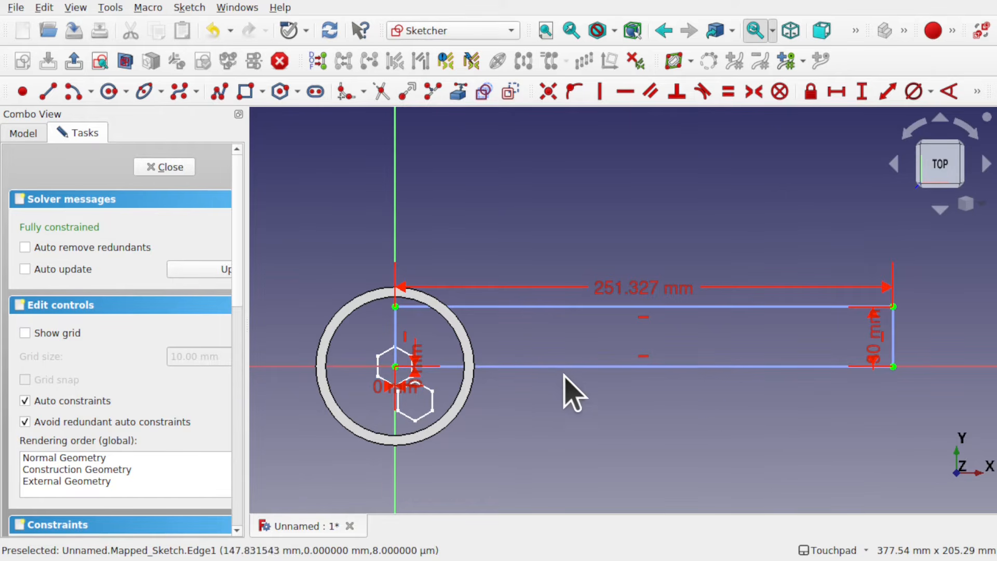
alt+drag(579, 376, 552, 288)
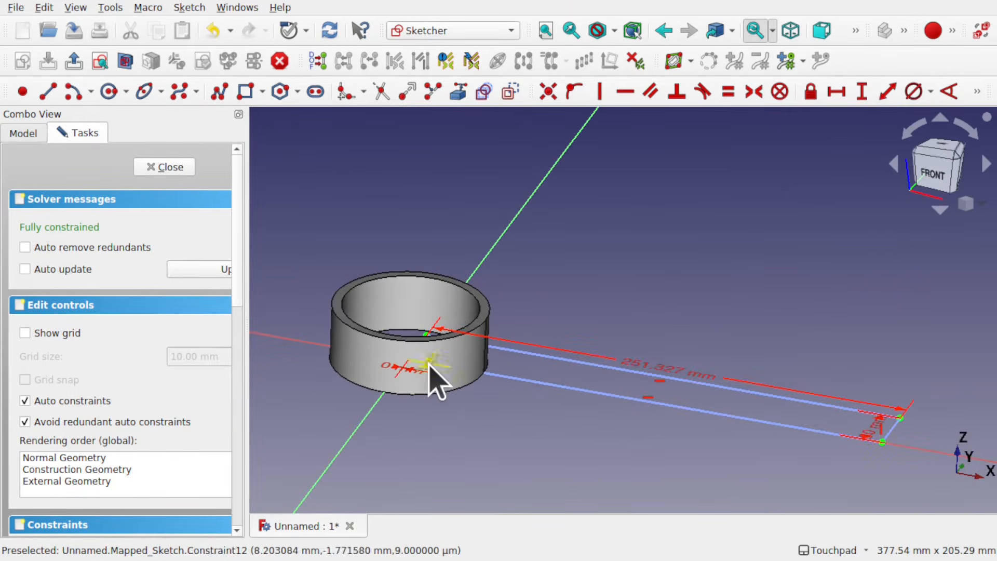
mouse_move(530, 374)
alt+mouse_down()
mouse_move(525, 407)
mouse_move(550, 355)
mouse_move(532, 372)
mouse_move(554, 378)
mouse_move(555, 356)
mouse_move(607, 411)
mouse_move(552, 363)
alt+mouse_up()
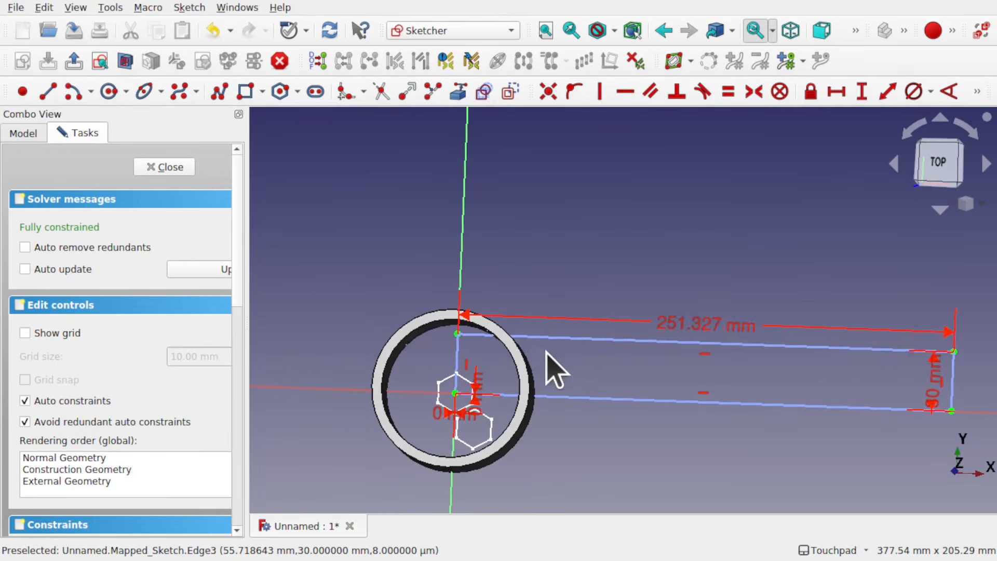
mouse_move(857, 378)
alt+mouse_down()
mouse_move(659, 356)
mouse_move(540, 465)
alt+mouse_up()
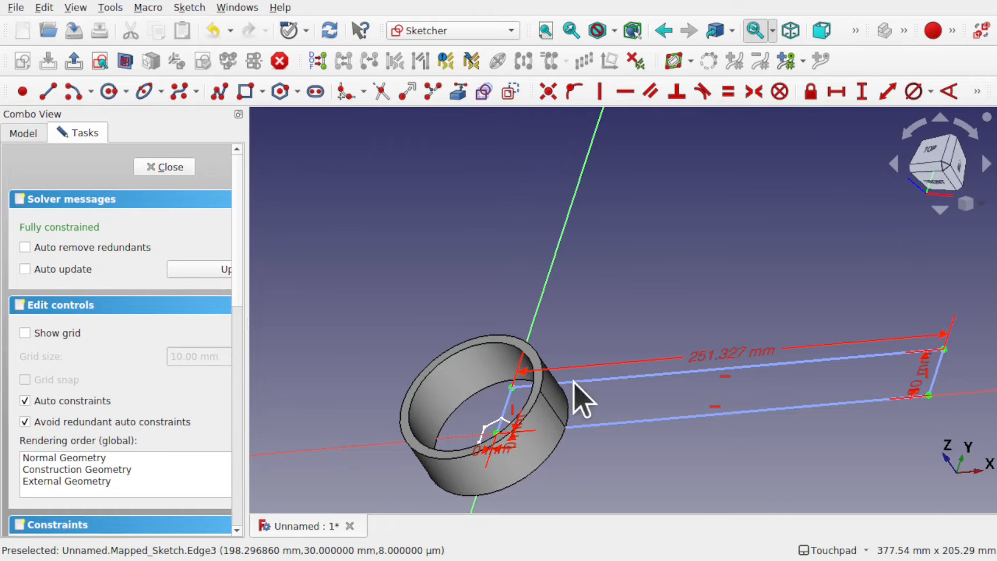
mouse_move(583, 397)
alt+mouse_down()
mouse_move(659, 469)
mouse_move(734, 431)
mouse_move(653, 378)
alt+mouse_up()
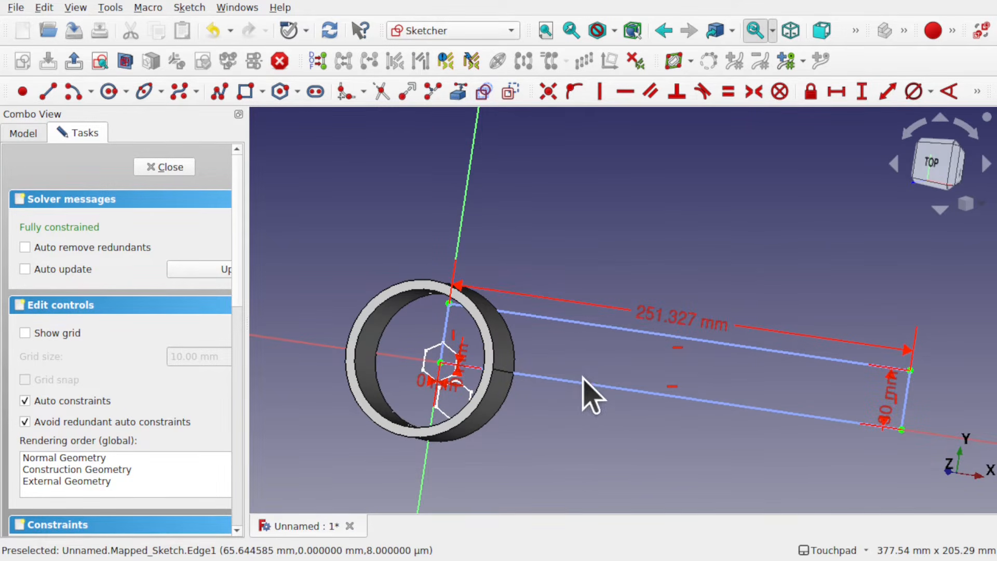
Move the 30 mm height dimension of the mapped sketch's rectangle clear of its far short edge.
mouse_move(616, 414)
alt+mouse_down()
mouse_move(603, 363)
mouse_move(606, 384)
alt+mouse_up()
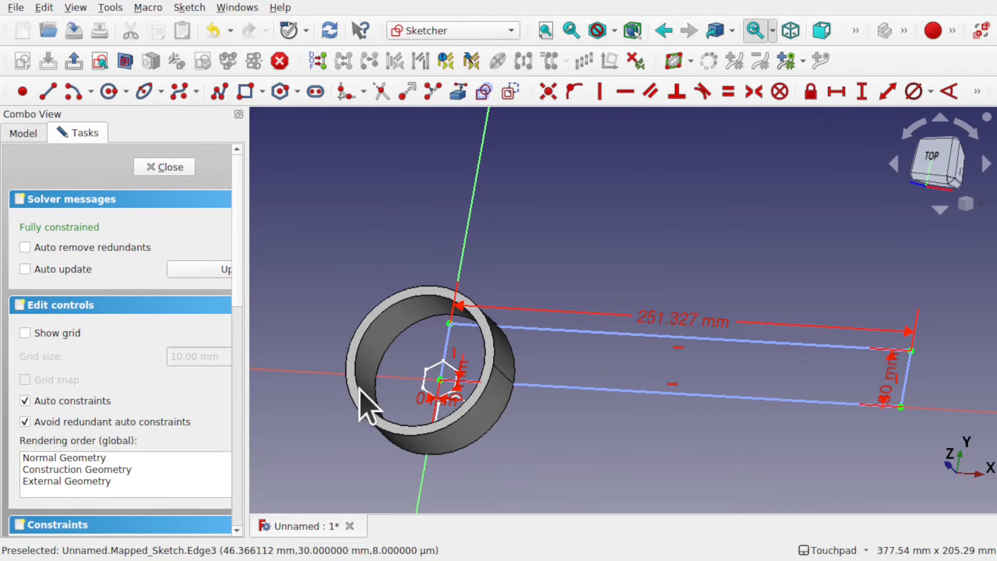
mouse_move(613, 374)
alt+mouse_down()
mouse_move(633, 403)
mouse_move(649, 403)
mouse_move(596, 366)
alt+mouse_up()
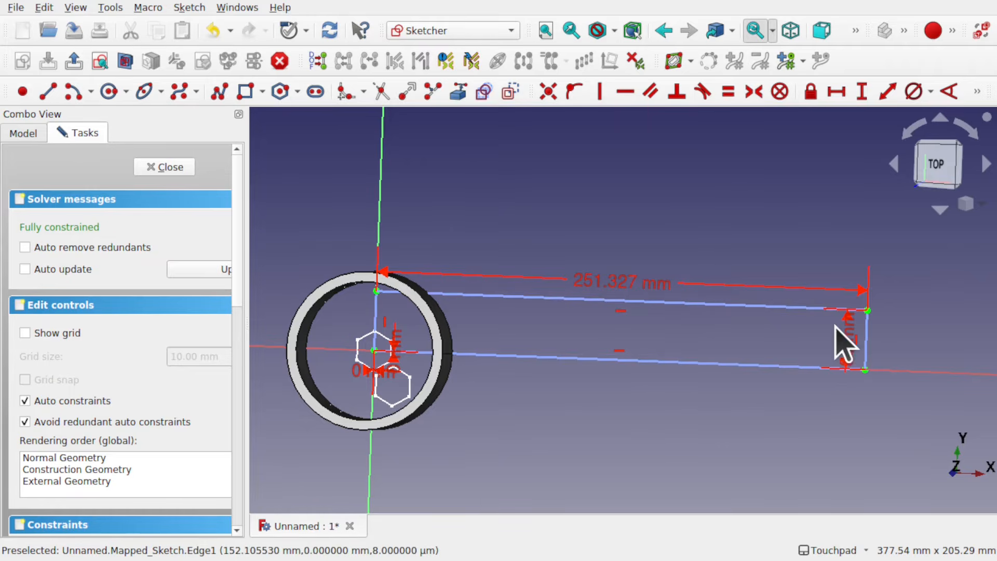
drag(854, 335, 945, 338)
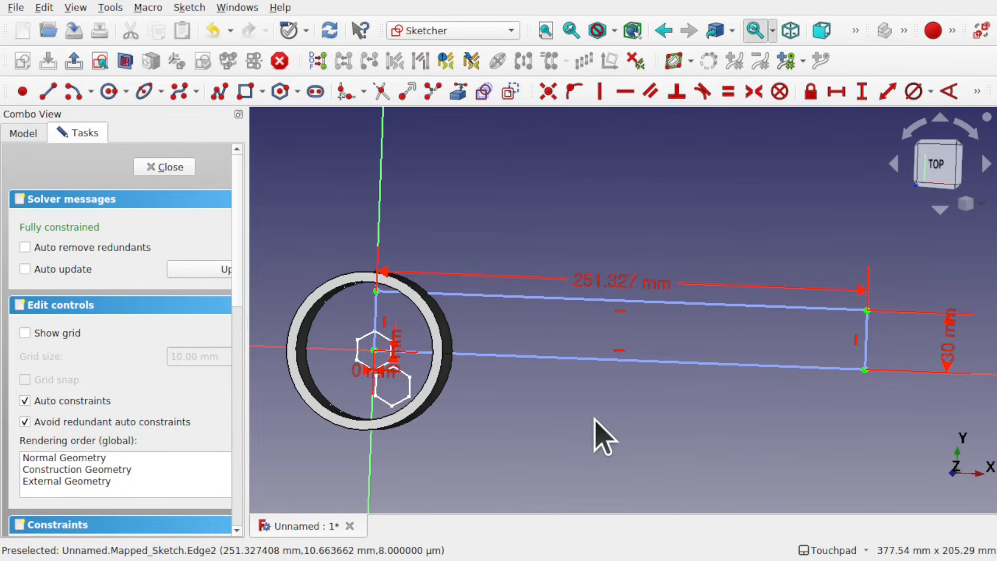
Set the hexagon array's X count to 4 and refresh the document.
click(25, 134)
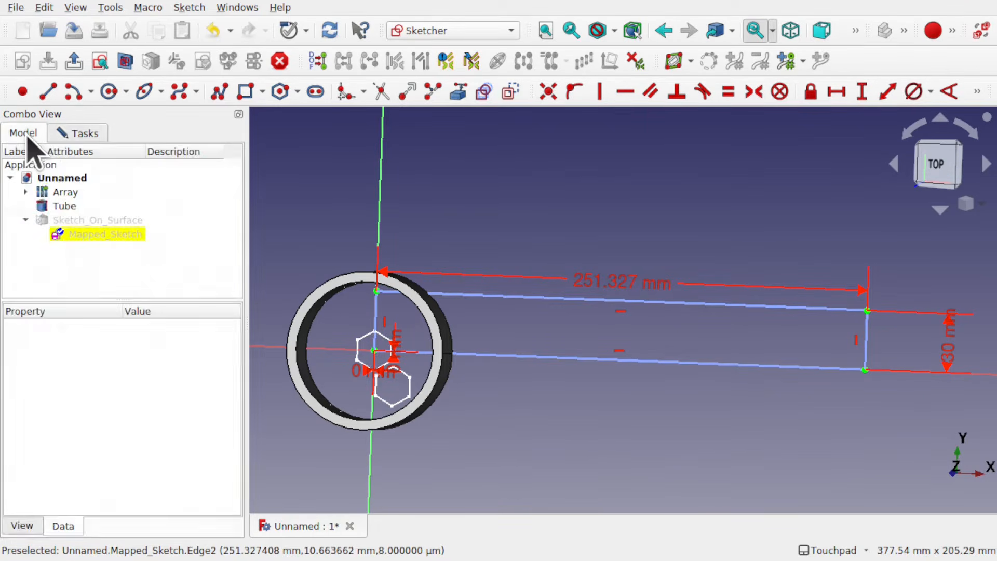
click(67, 194)
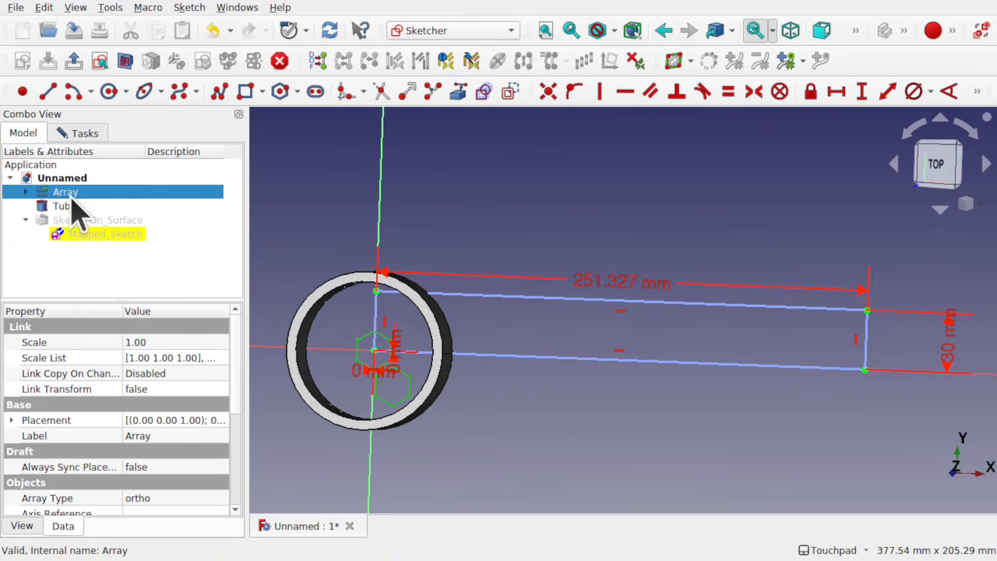
scroll(244, 366, down, 4)
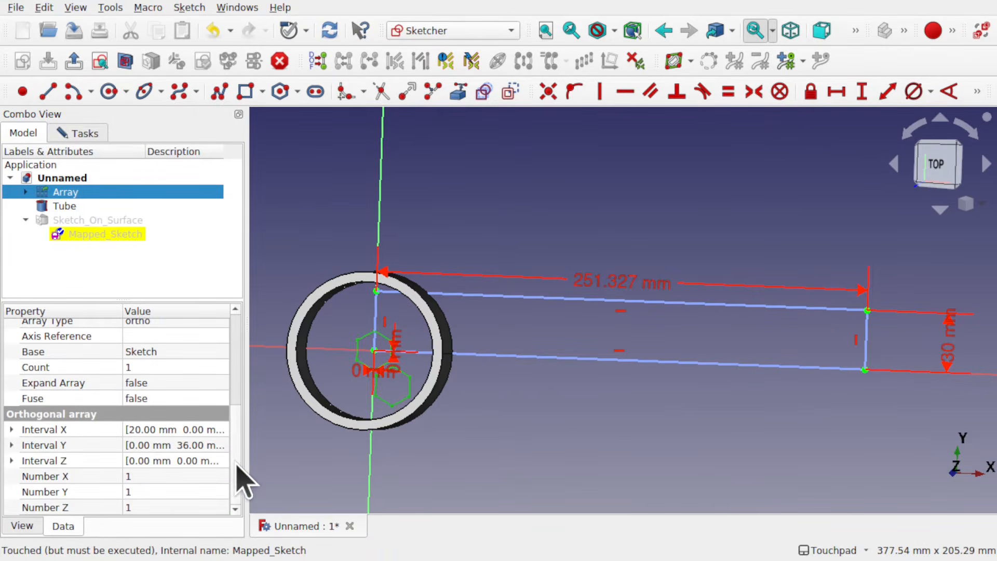
click(138, 476)
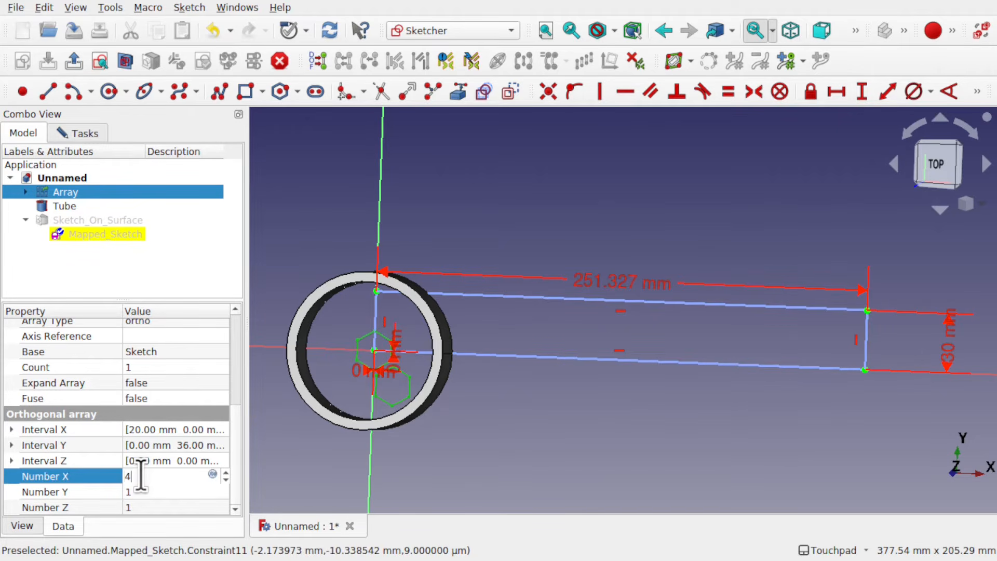
text(4)
click(295, 453)
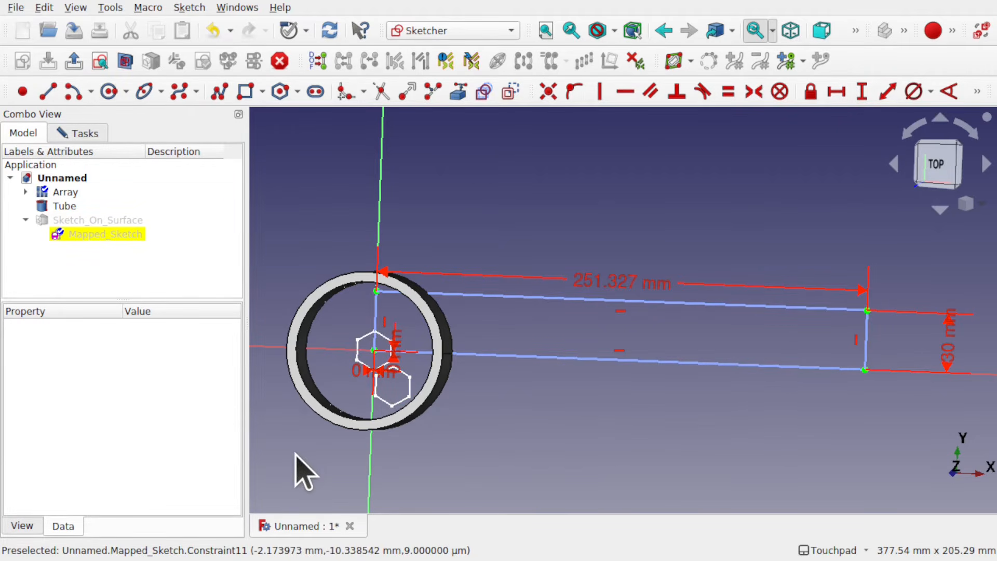
click(45, 9)
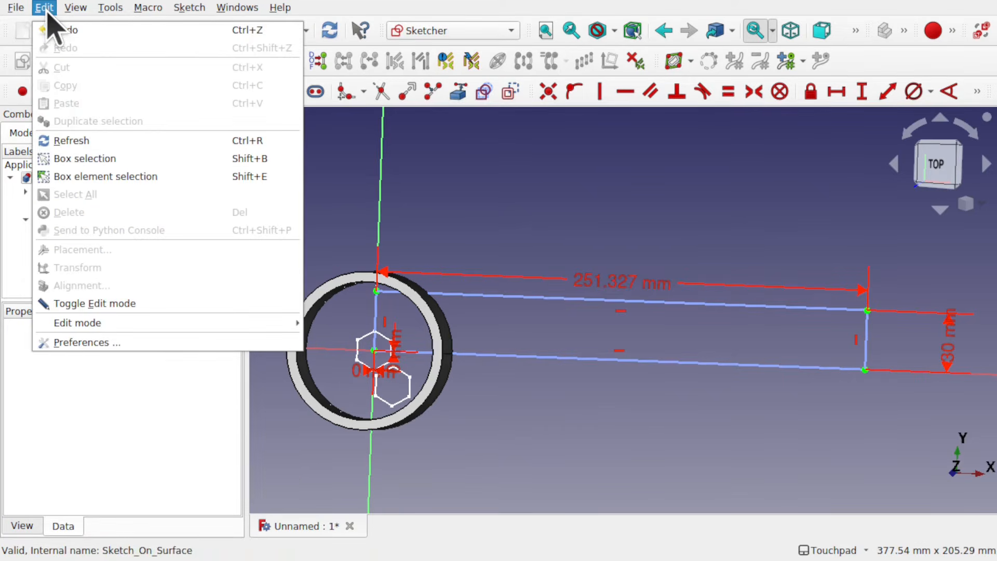
click(93, 141)
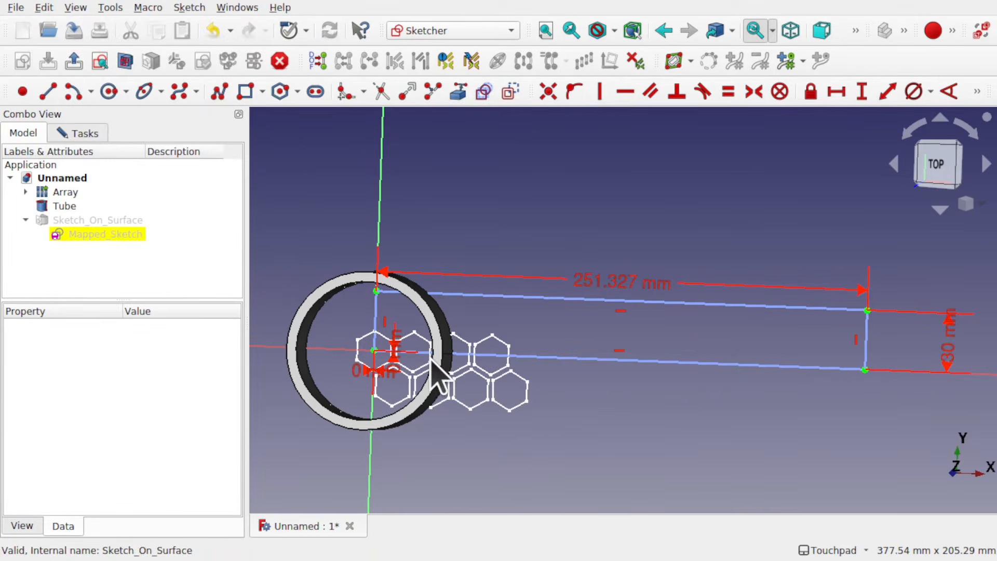
click(49, 8)
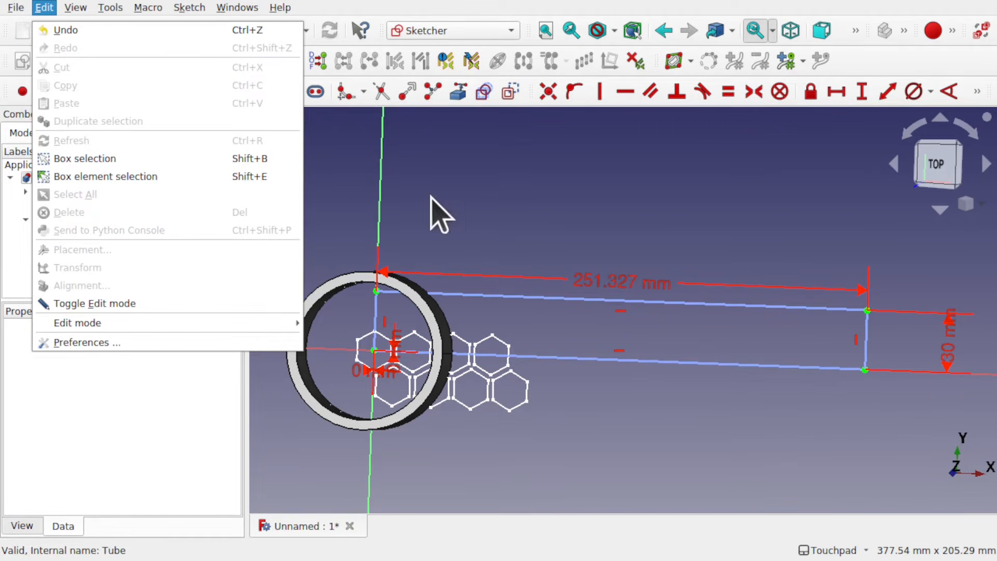
click(568, 369)
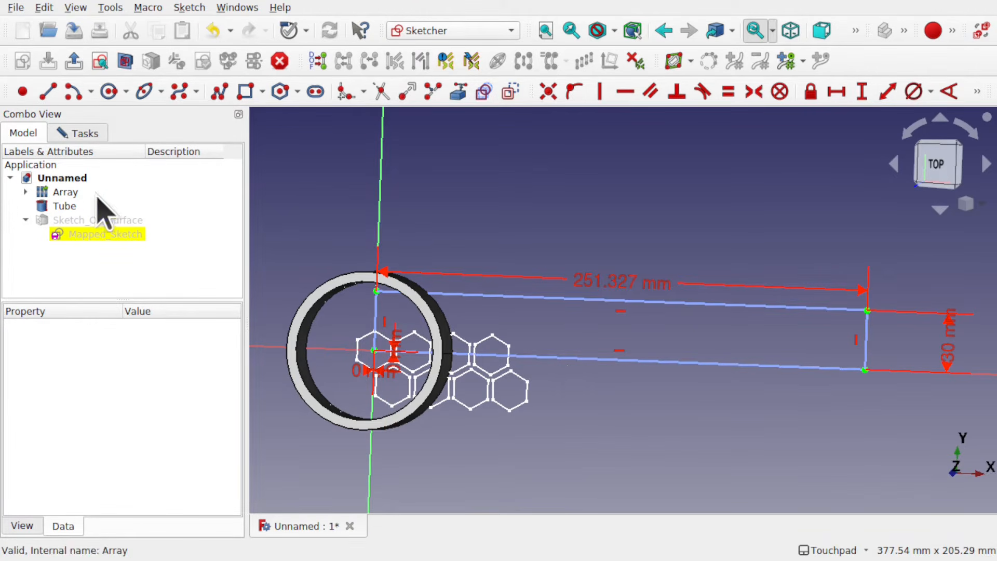
Reset the hexagon array's X count to 1 and recompute it.
click(66, 193)
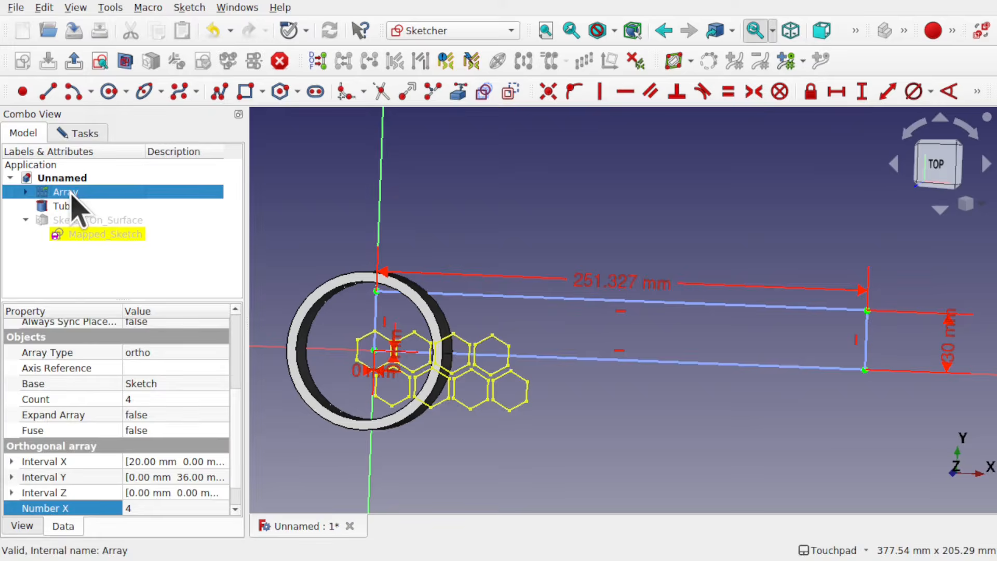
click(130, 507)
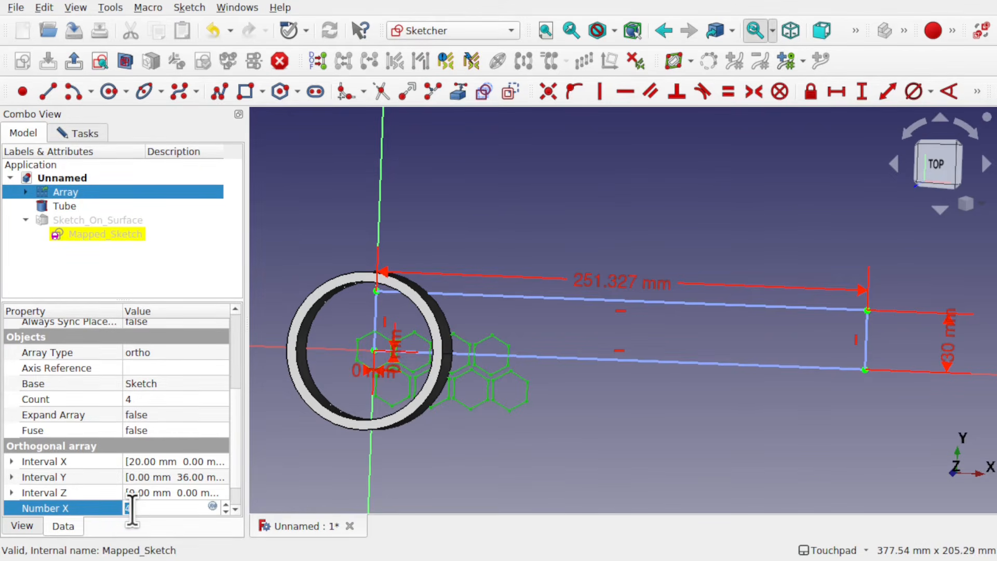
text(1)
click(458, 471)
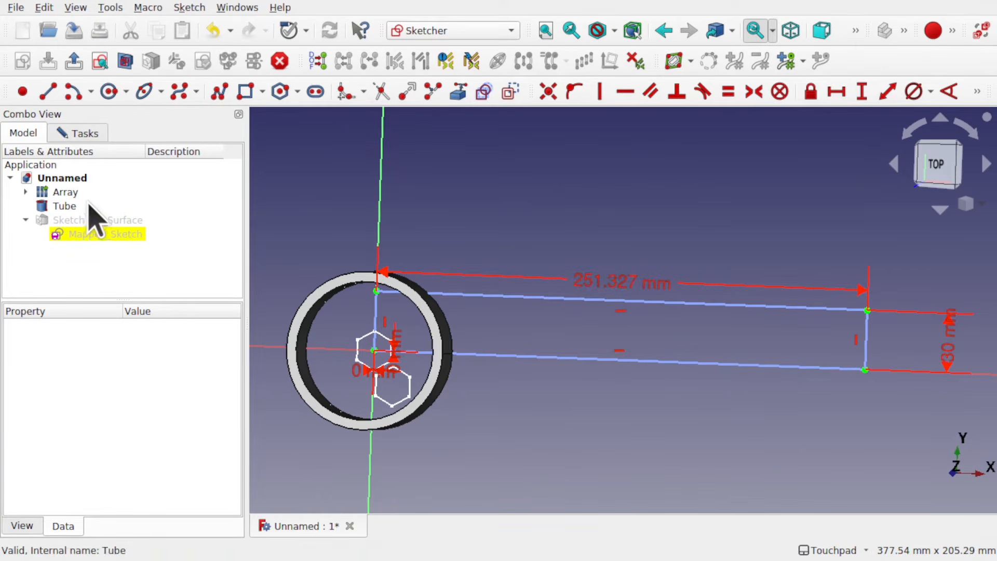
Set the hexagon array's X count to 12 and refresh the document to fill the rectangle's length.
click(74, 192)
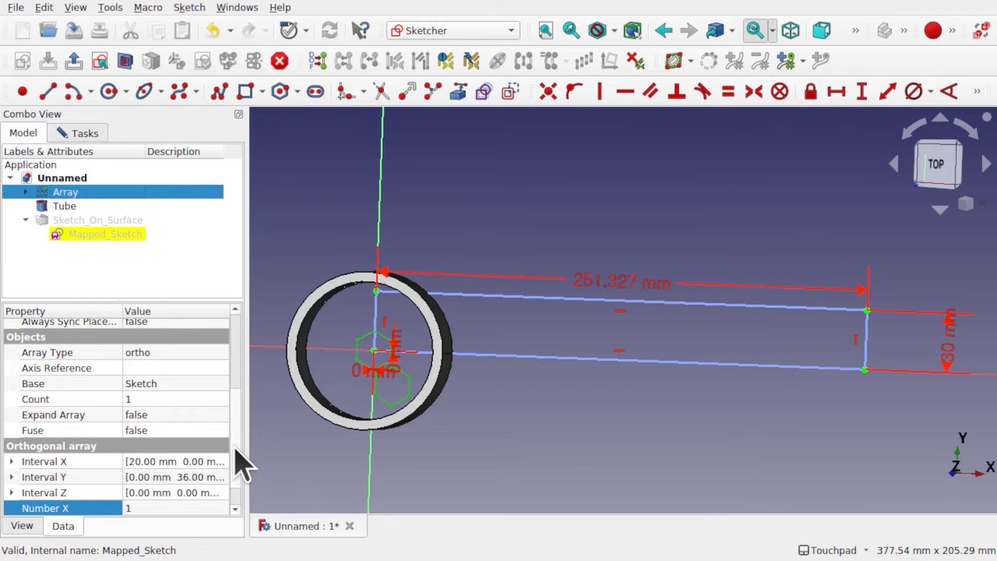
scroll(234, 457, down, 2)
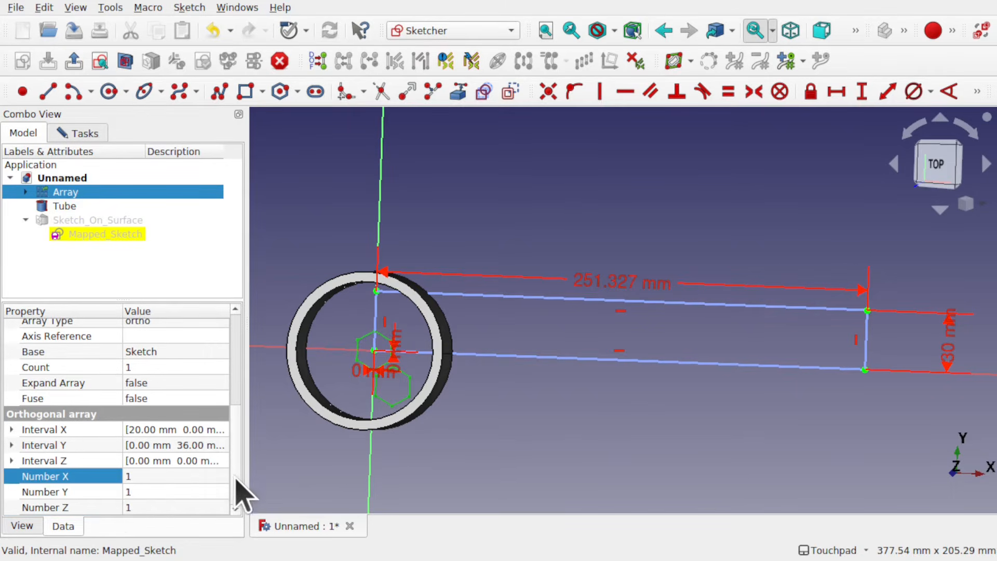
click(163, 477)
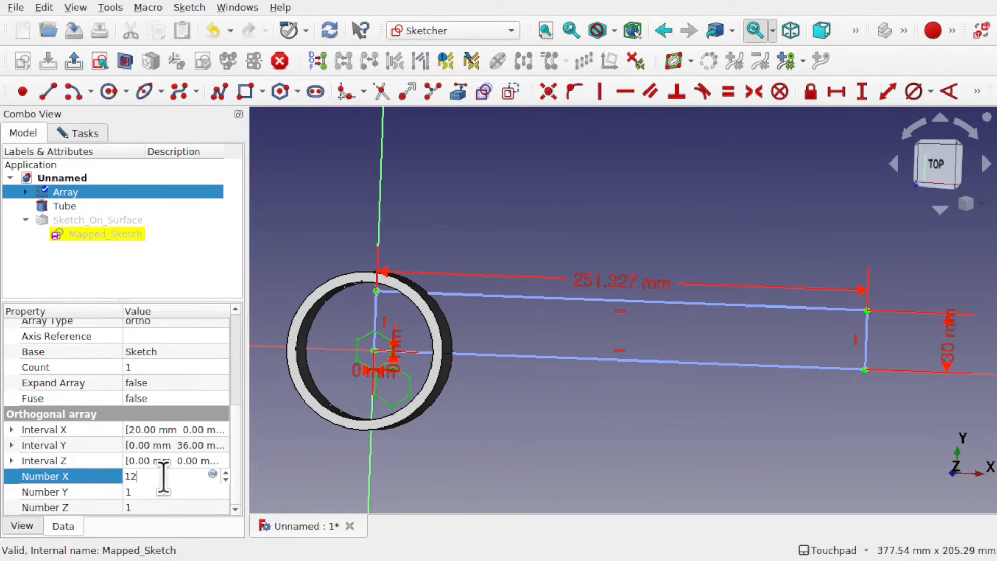
click(155, 491)
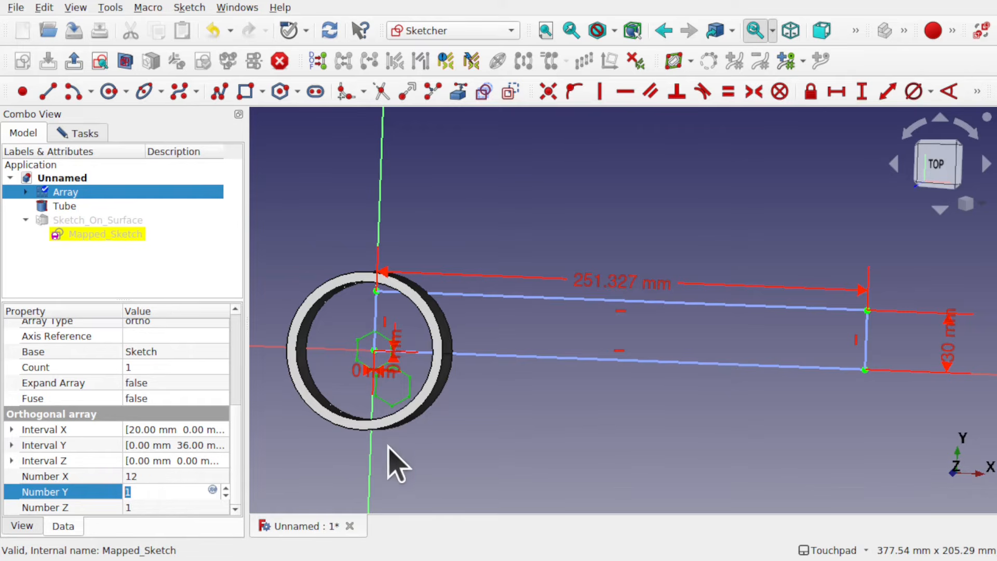
click(430, 487)
key(ctrl+r)
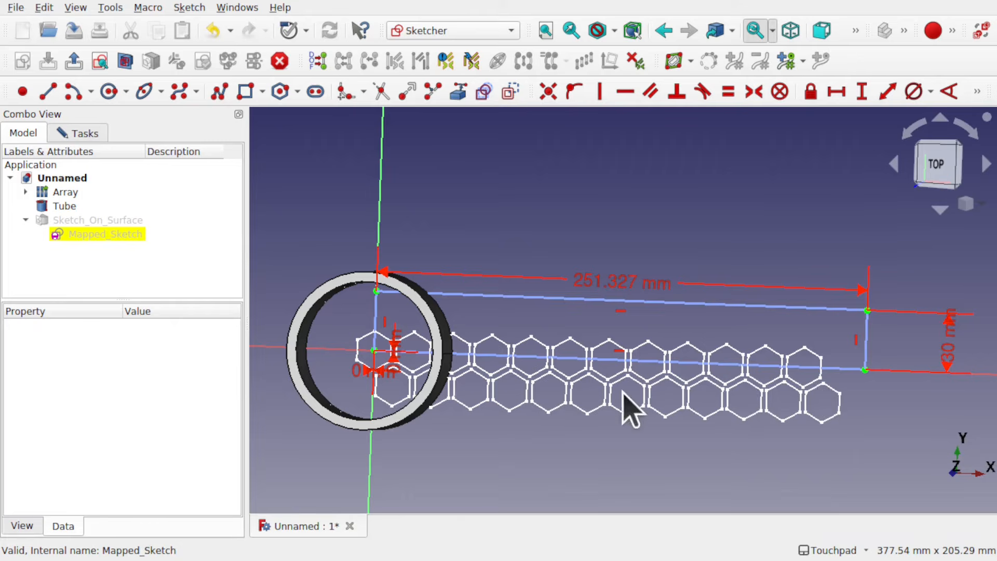
Reduce the hexagon array's X count to 11 and compare it with the rectangle's length.
click(102, 223)
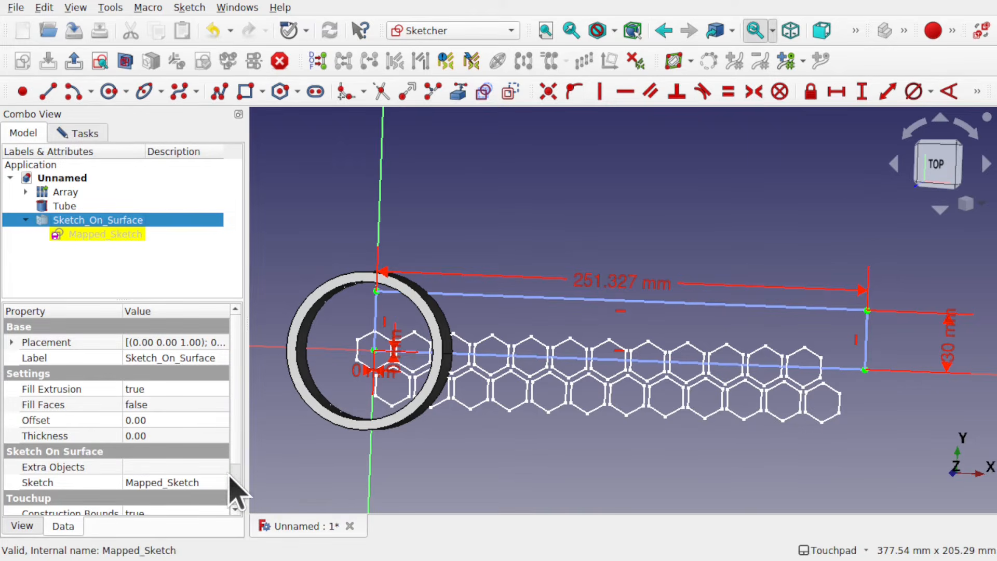
click(66, 194)
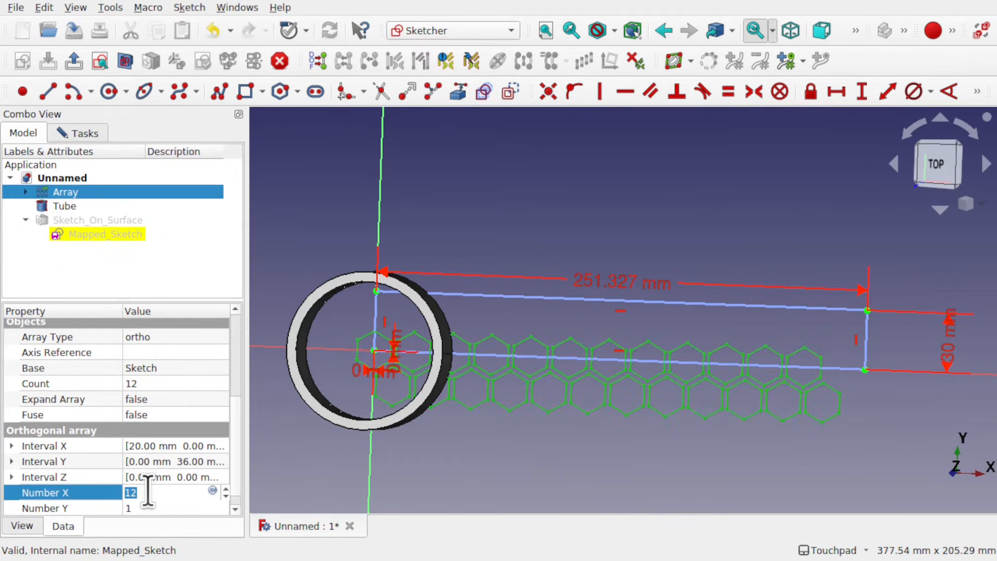
key(Tab)
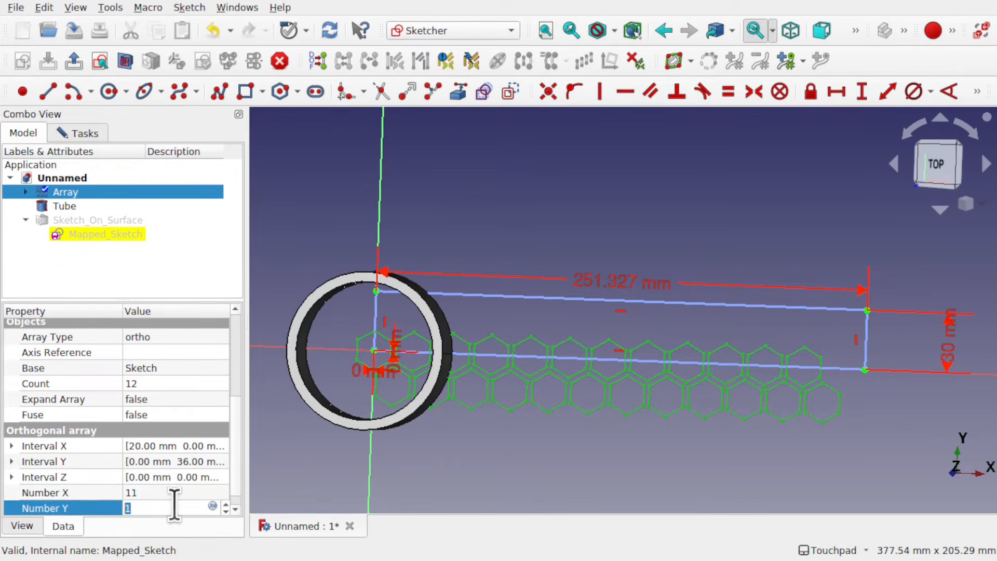
click(655, 429)
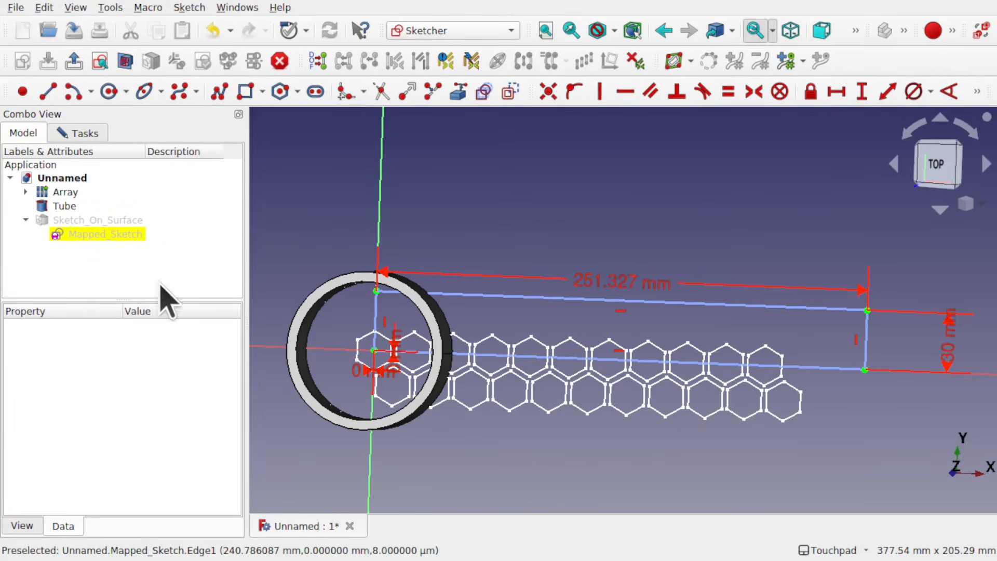
Restore the hexagon array's X count to 12 and update the pattern.
click(66, 193)
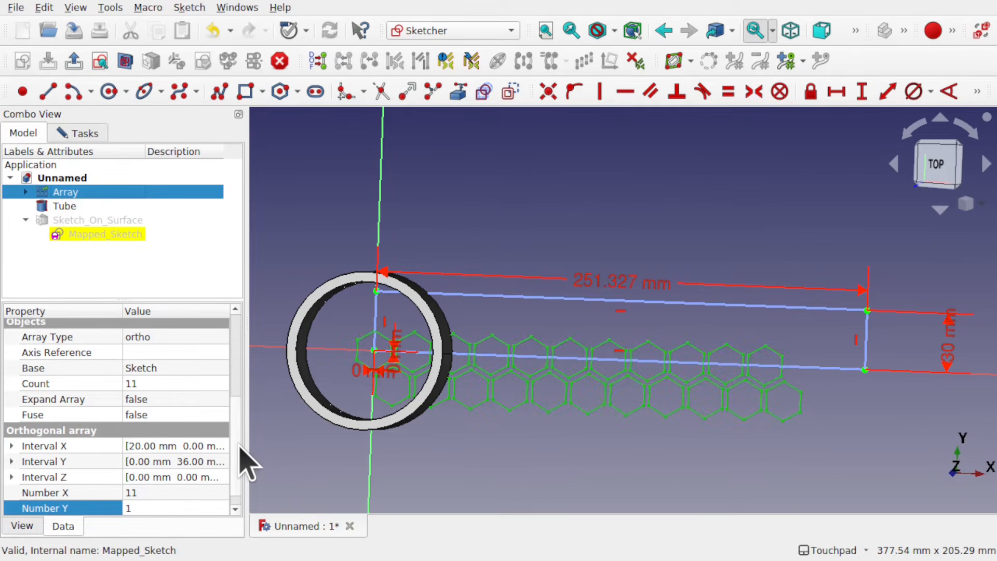
scroll(241, 450, down, 1)
click(162, 476)
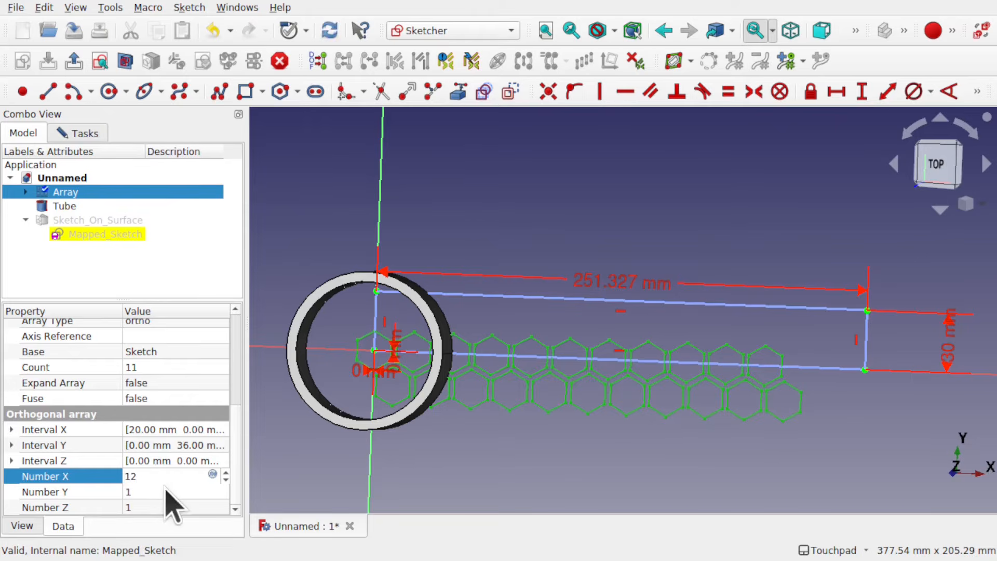
click(164, 490)
click(486, 478)
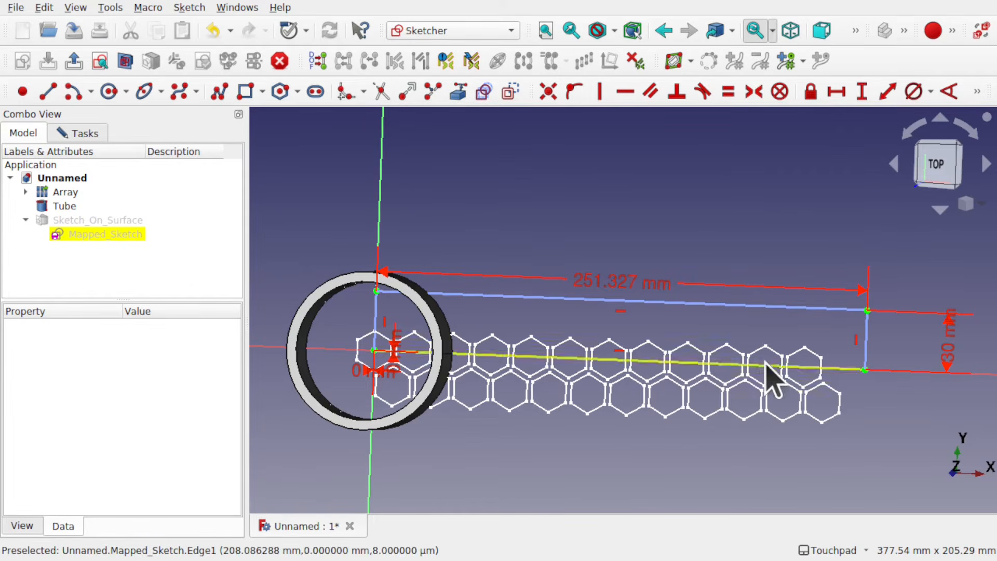
Set the x value of the hexagon array's X interval to 22 mm and check the pattern at both rectangle ends.
click(67, 192)
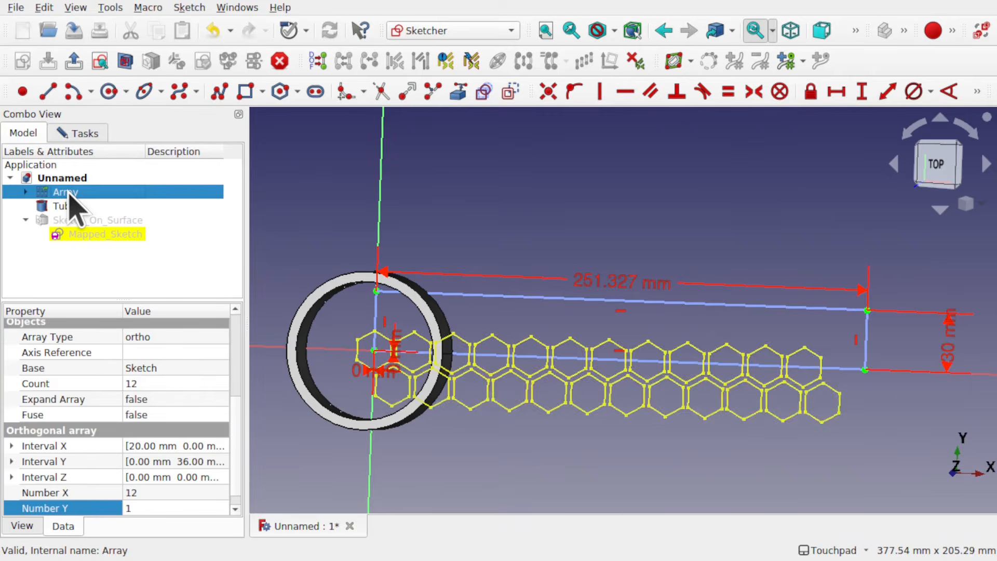
click(11, 446)
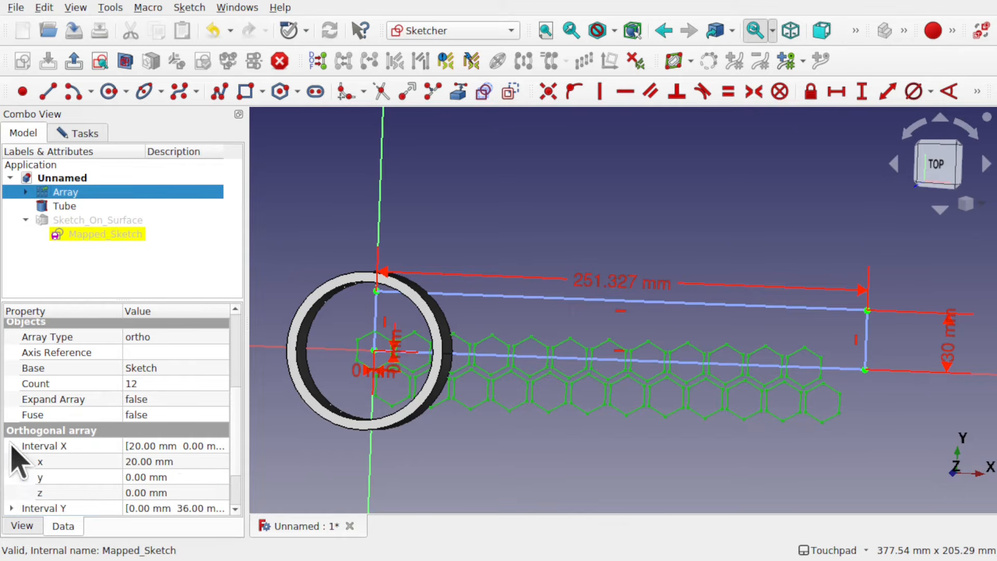
click(174, 461)
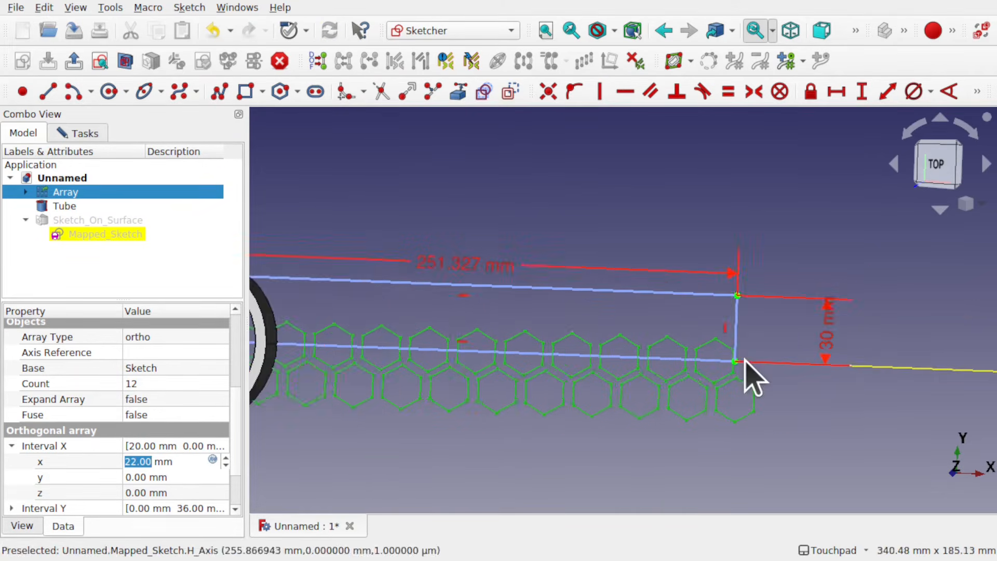
scroll(744, 360, up, 10)
scroll(754, 377, down, 1)
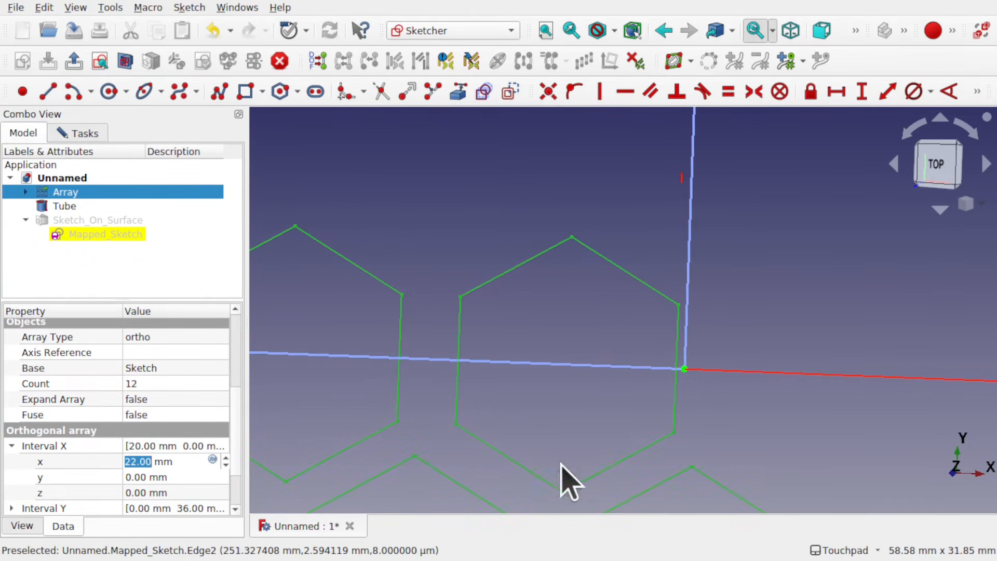
scroll(617, 366, down, 12)
scroll(613, 357, down, 2)
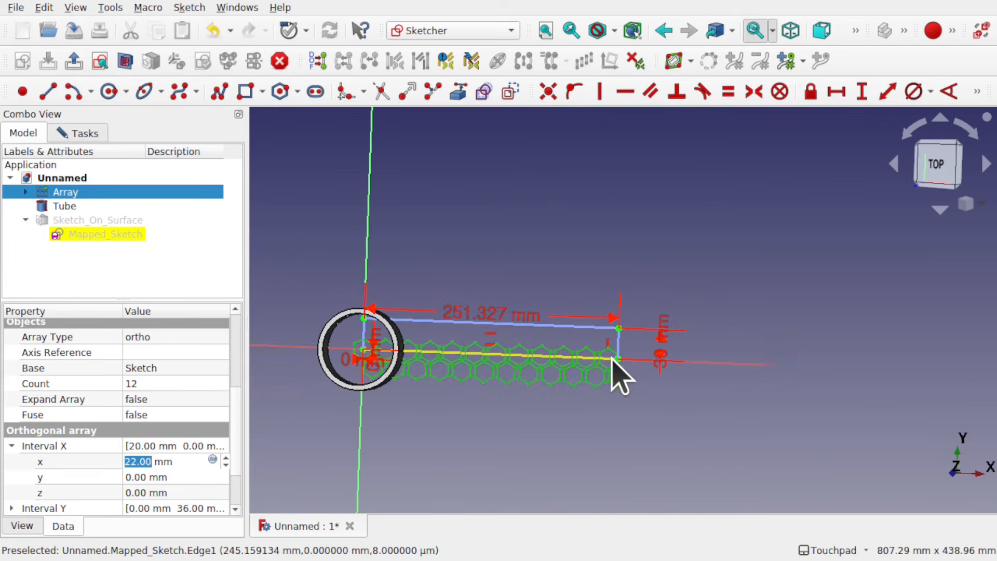
scroll(352, 353, up, 4)
scroll(353, 353, up, 8)
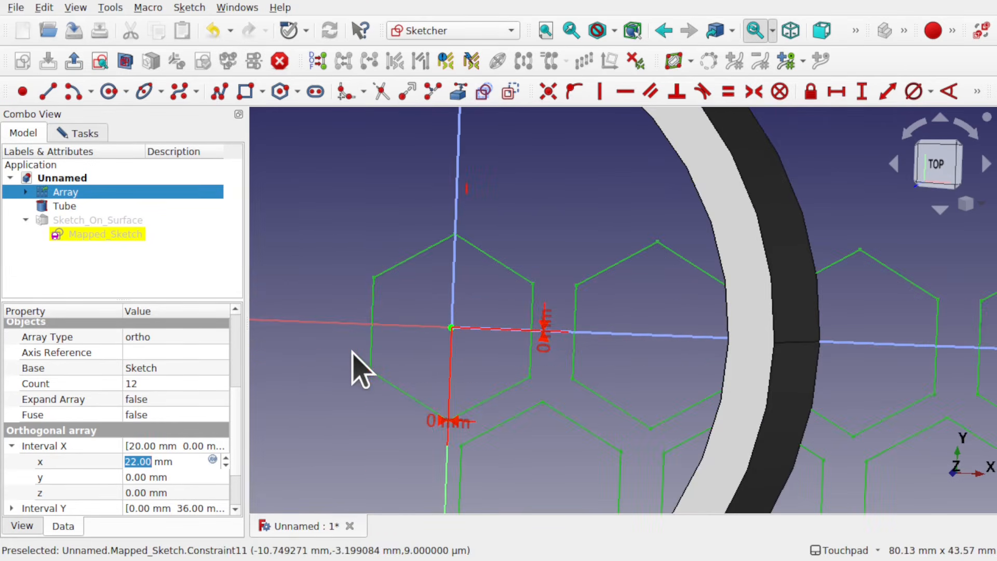
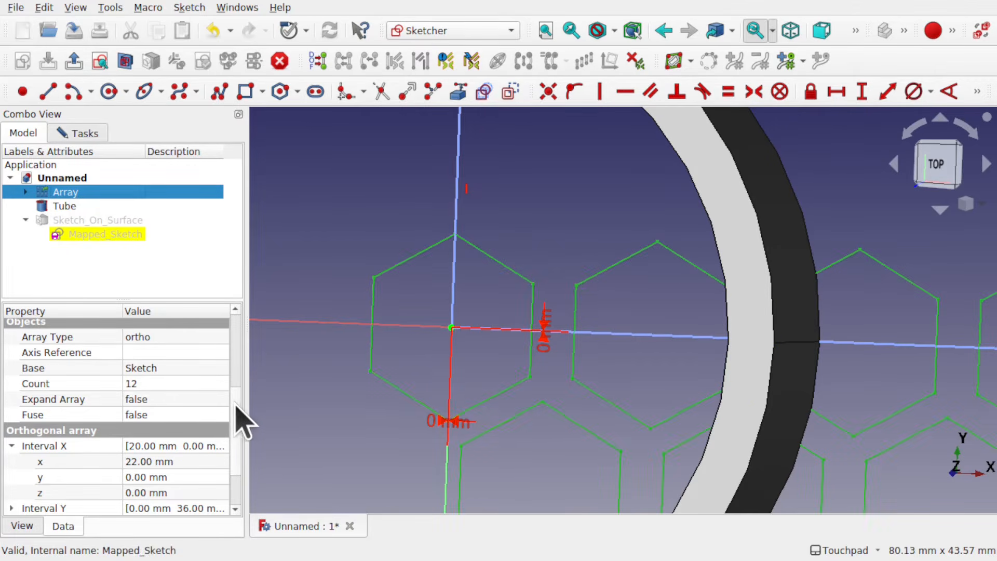
Try shifting the hexagon array's x position to 1 mm and restore it to 0 mm.
drag(234, 407, 233, 328)
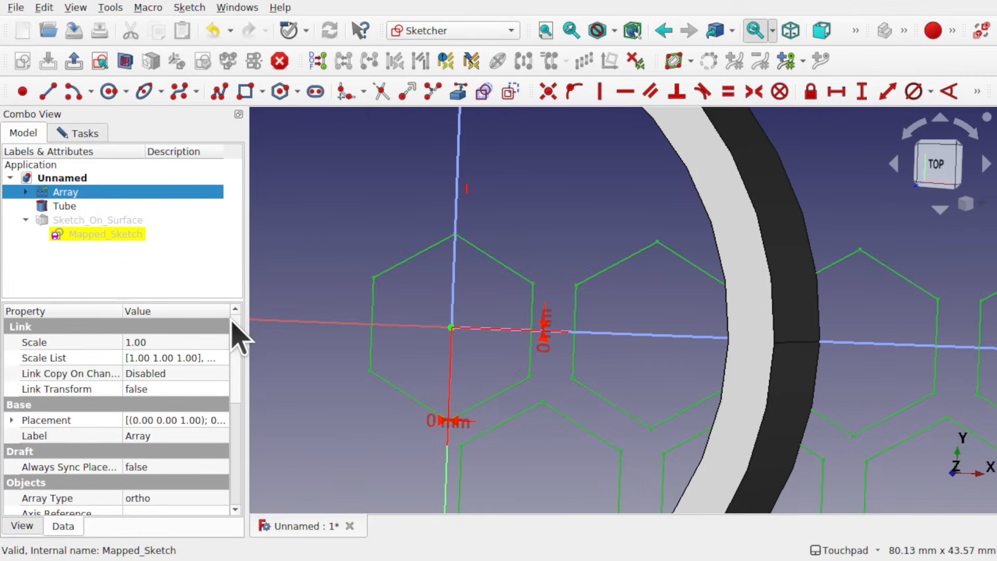
click(12, 420)
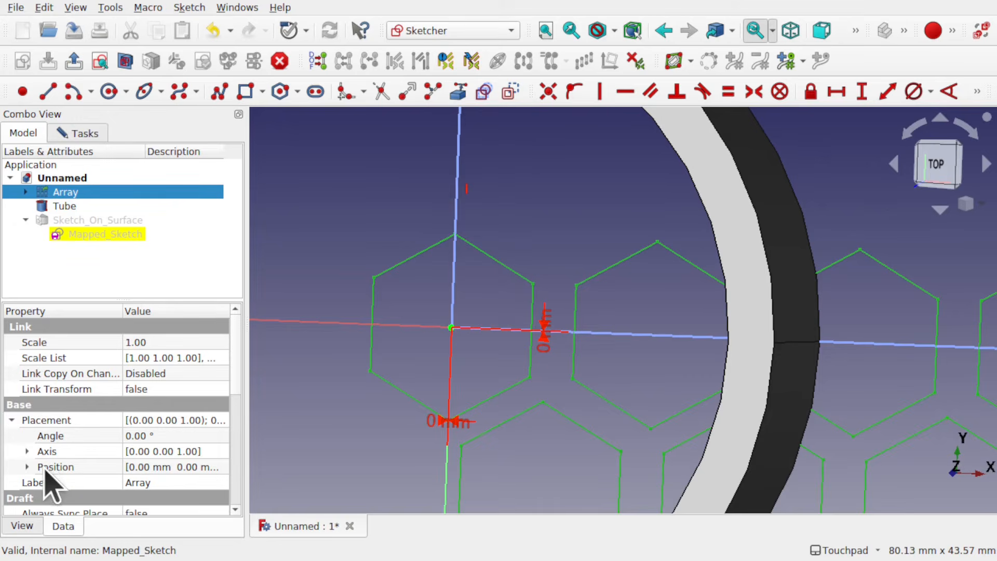
click(27, 467)
click(160, 482)
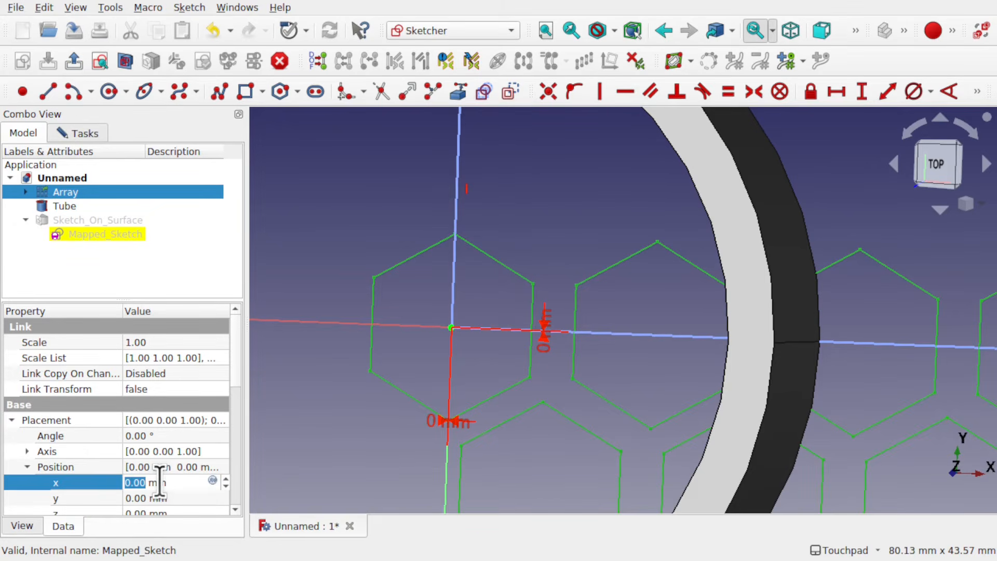
scroll(159, 482, up, 3)
scroll(160, 483, down, 2)
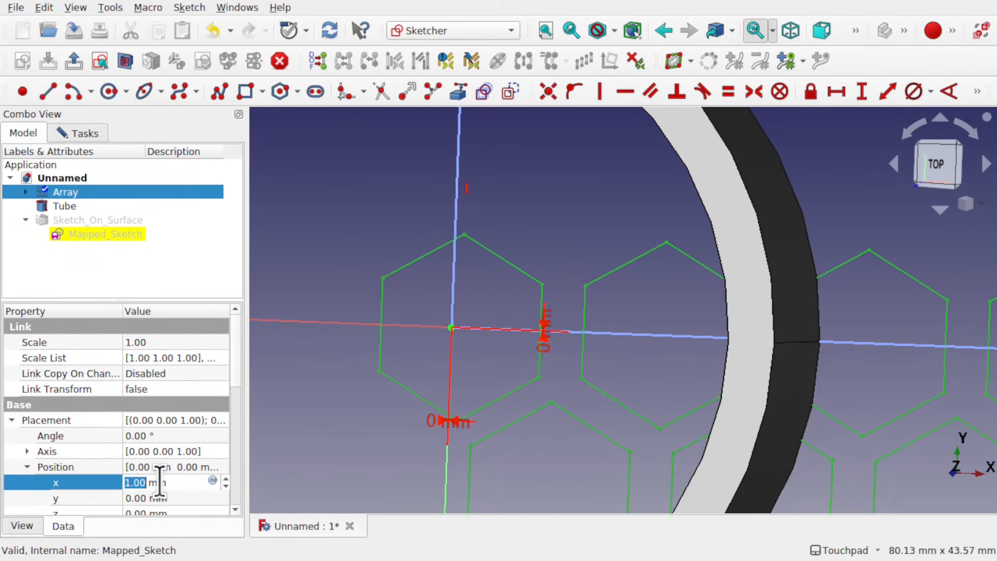
scroll(160, 483, down, 1)
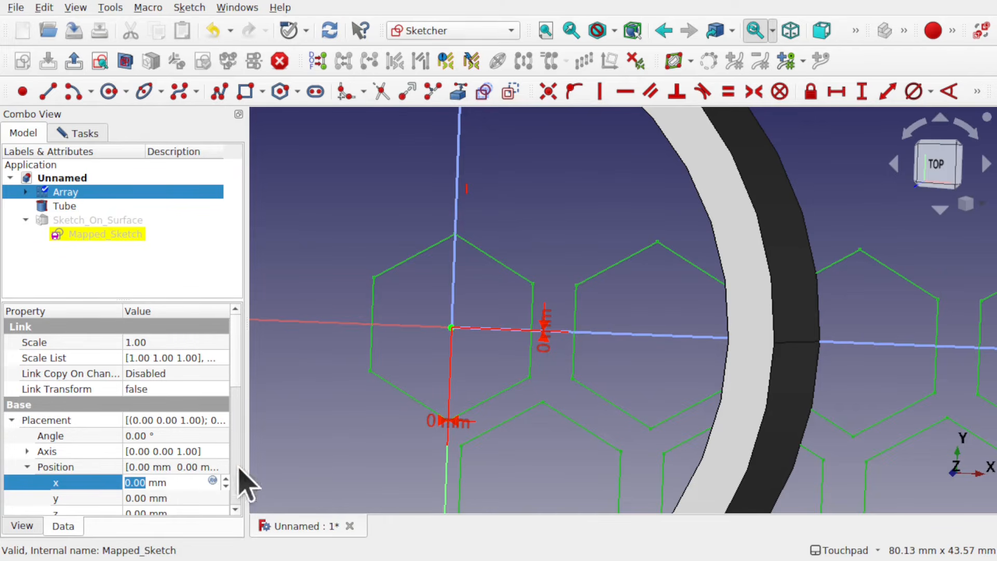
Set the x value of the hexagon array's X interval to 22.8 mm while checking the rectangle's far end.
scroll(535, 400, down, 5)
scroll(535, 396, down, 1)
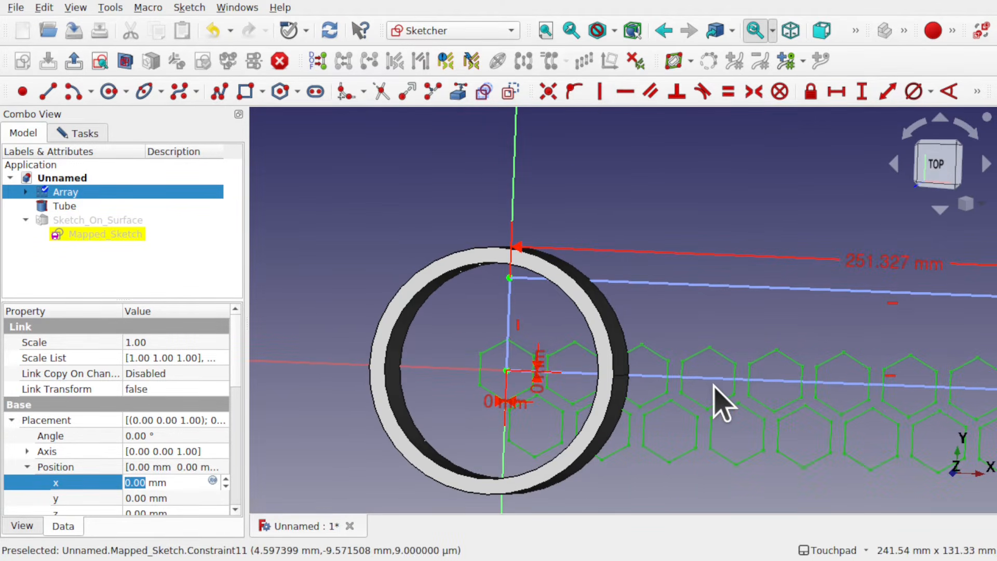
scroll(715, 386, down, 3)
mouse_move(852, 386)
shift+middle_down()
mouse_move(335, 377)
mouse_move(341, 390)
shift+middle_up()
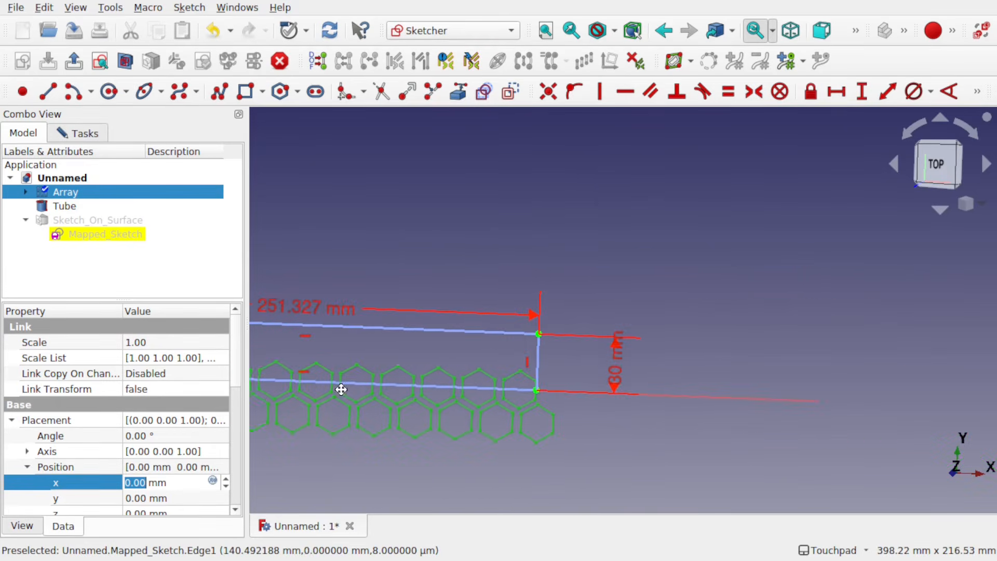
scroll(538, 374, up, 5)
scroll(536, 374, up, 4)
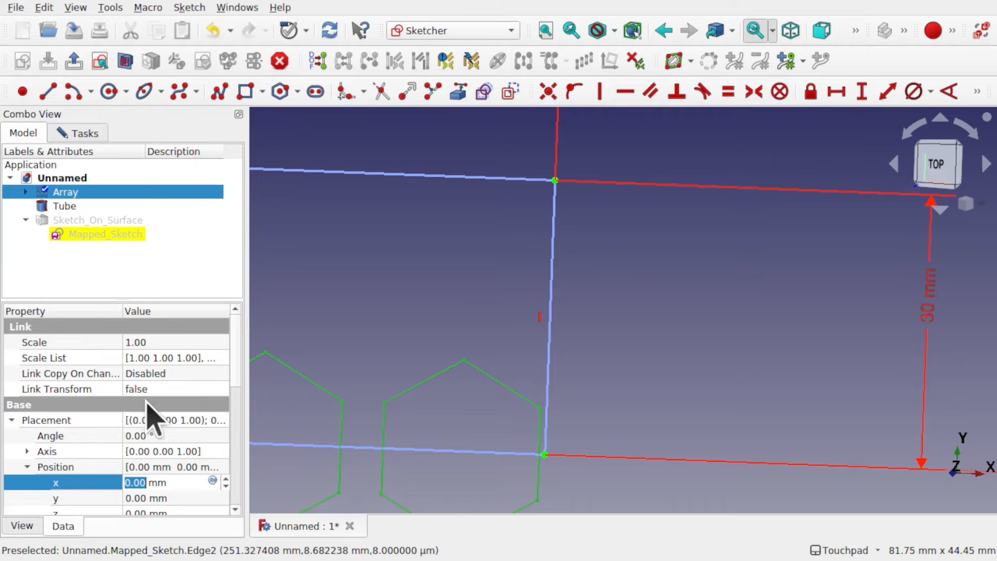
drag(238, 367, 240, 487)
click(176, 397)
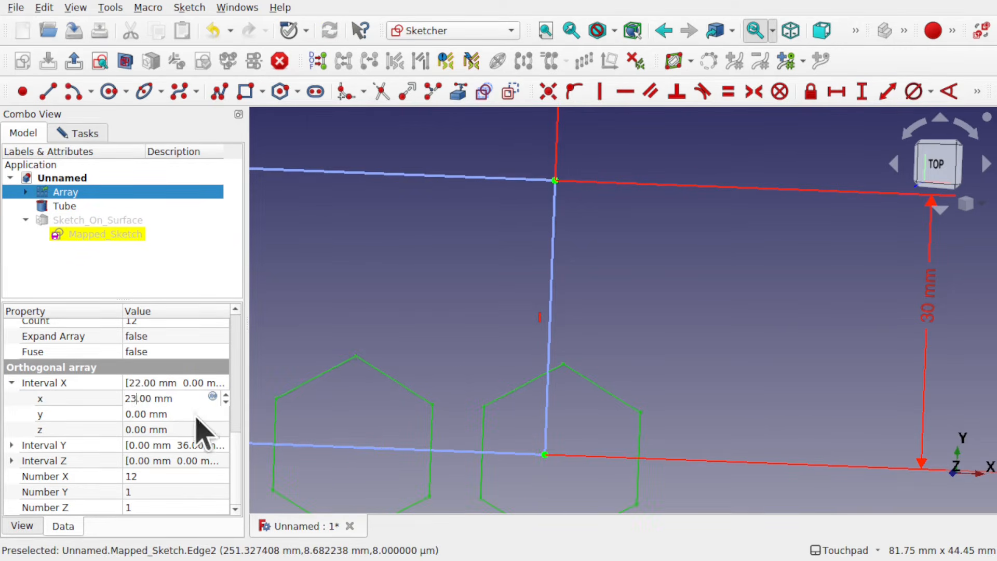
key(BackSpace)
text(2)
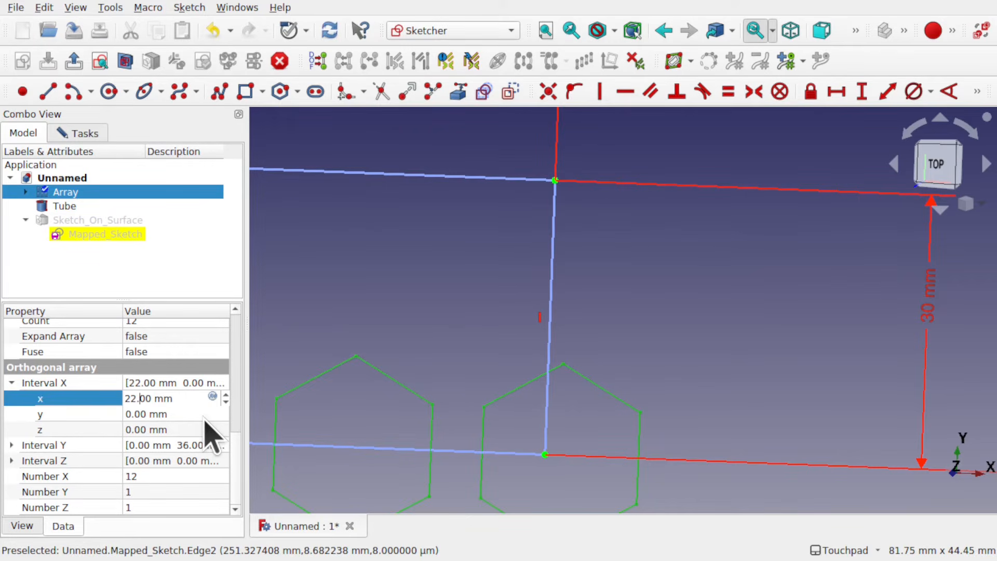
key(Return)
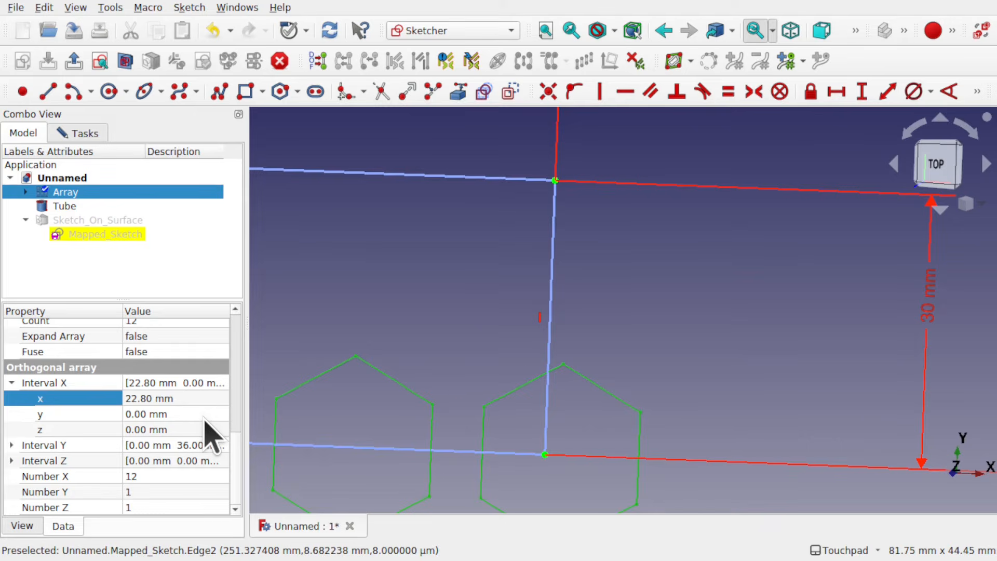
Refine the x value of the array's X interval to 22.85 mm and check the pattern along the rectangle.
click(150, 398)
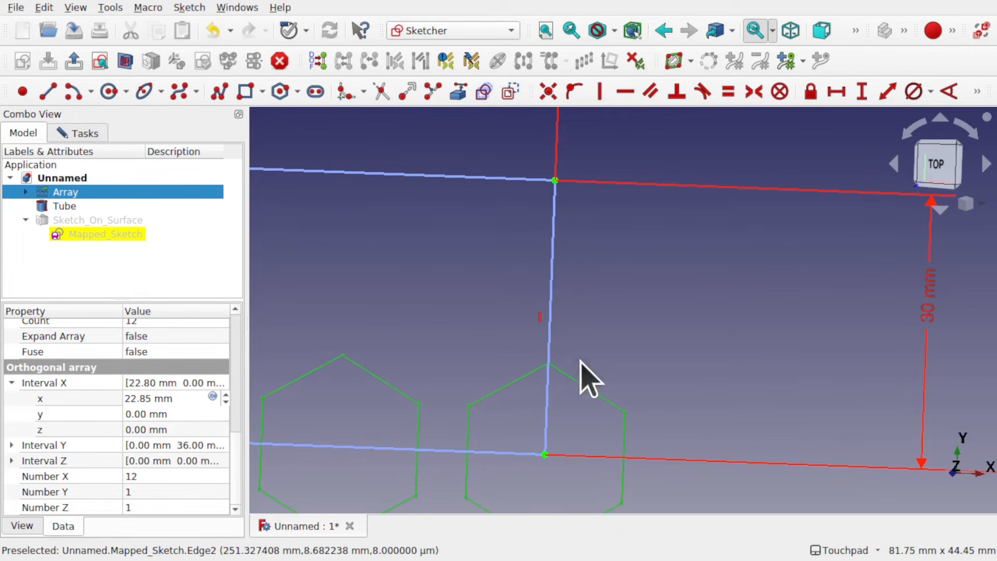
scroll(524, 424, down, 8)
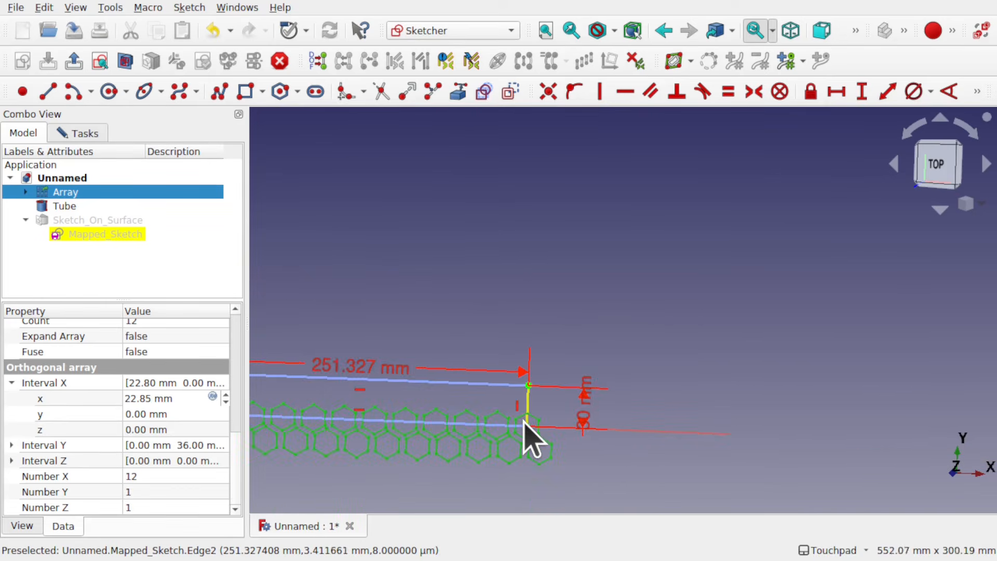
scroll(523, 422, down, 1)
mouse_move(446, 443)
shift+middle_down()
mouse_move(637, 427)
mouse_move(628, 461)
shift+middle_up()
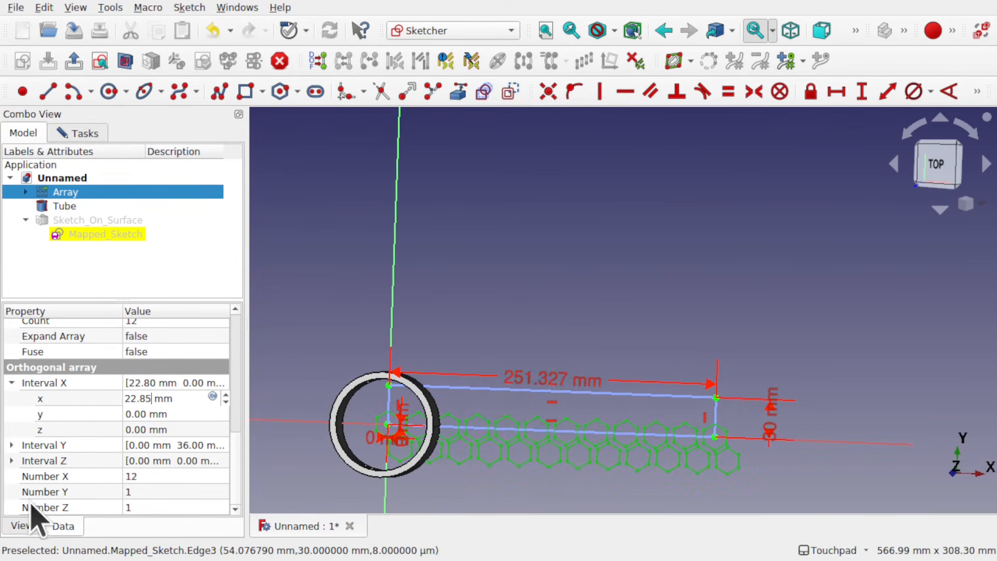
Set the hexagon array's Y count to 3 and check the tube's height.
click(142, 491)
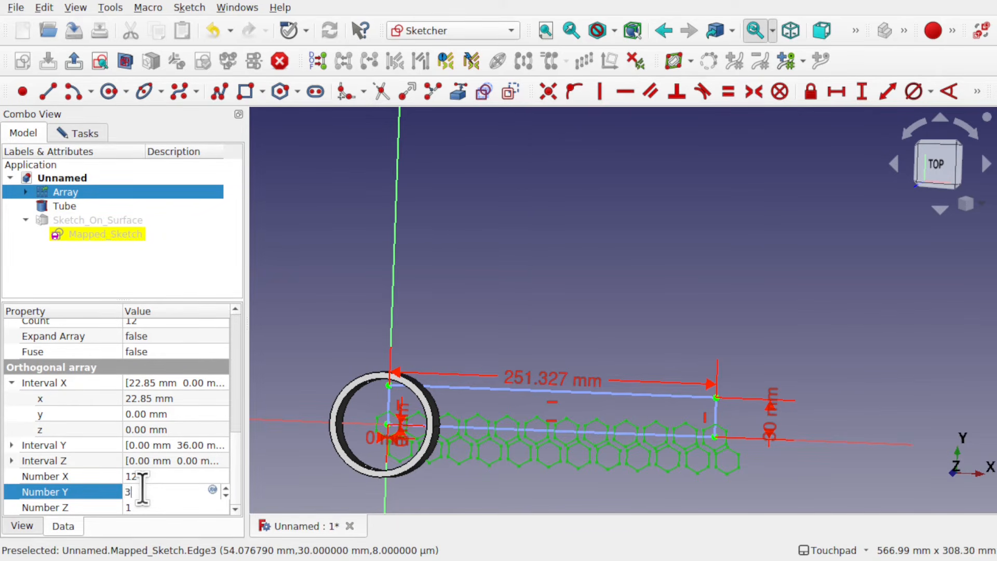
text(3)
click(545, 383)
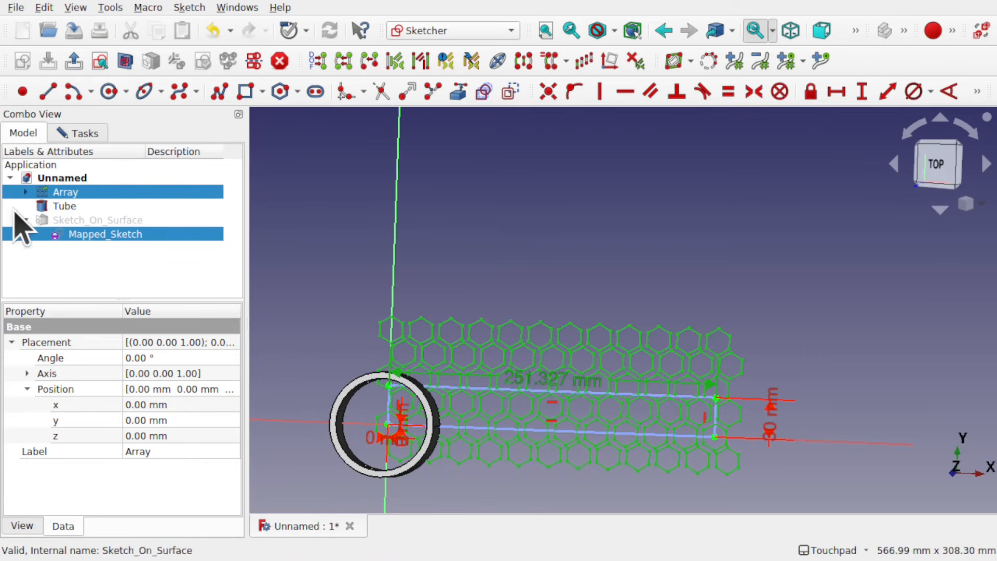
click(66, 206)
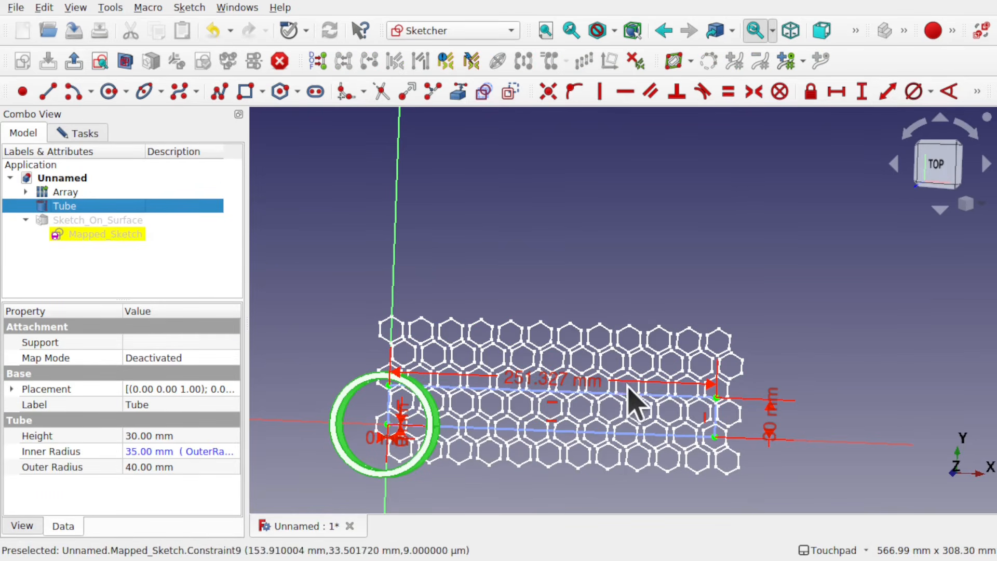
Reduce the hexagon array's Y count to 2 and compare the pattern with the rectangle's height.
click(83, 192)
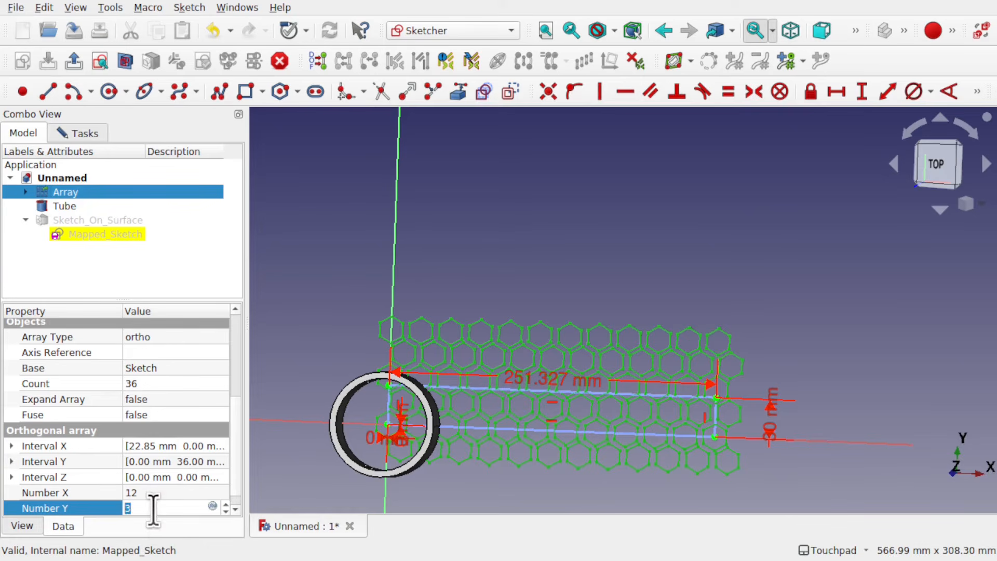
key(Return)
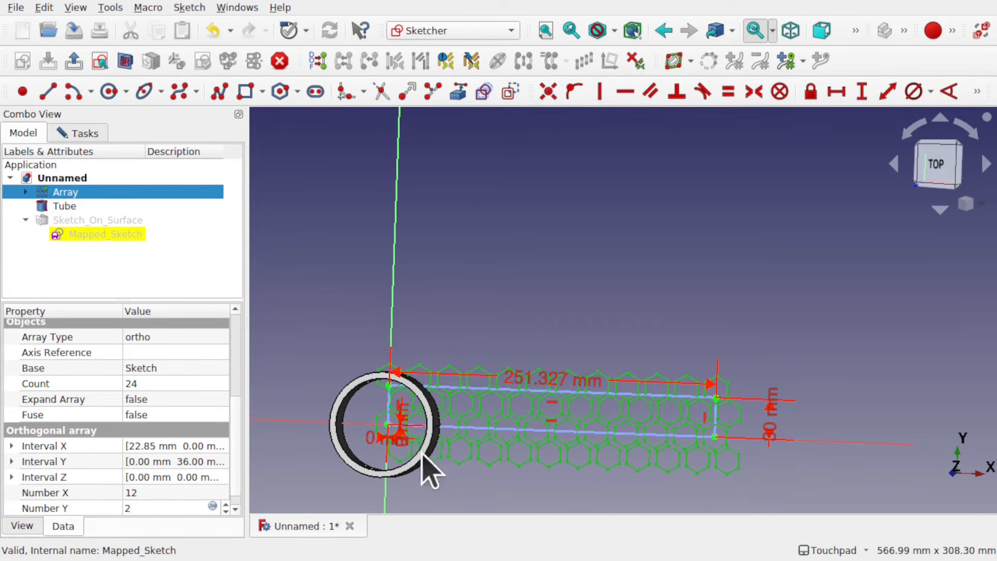
click(540, 465)
scroll(559, 472, up, 4)
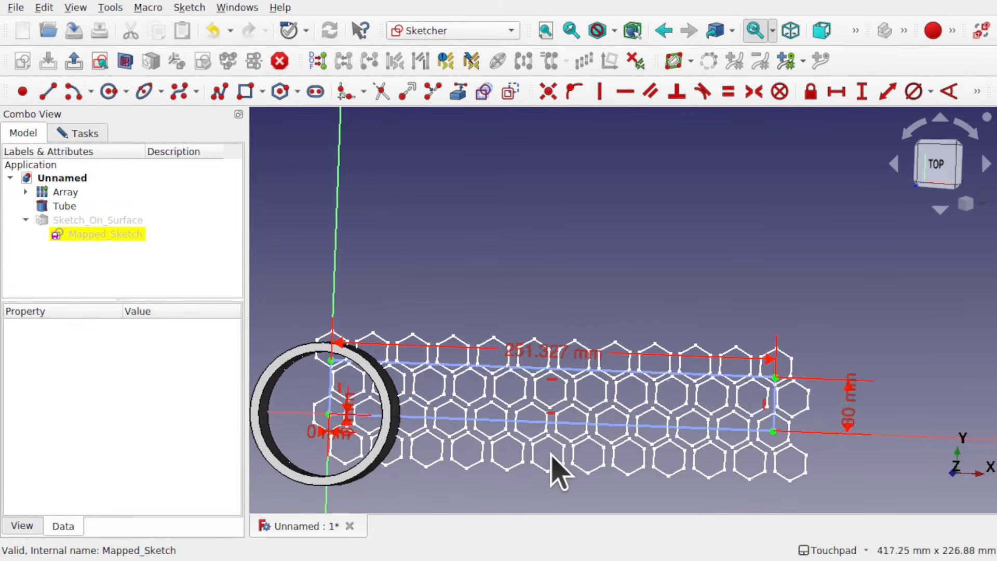
scroll(555, 470, down, 1)
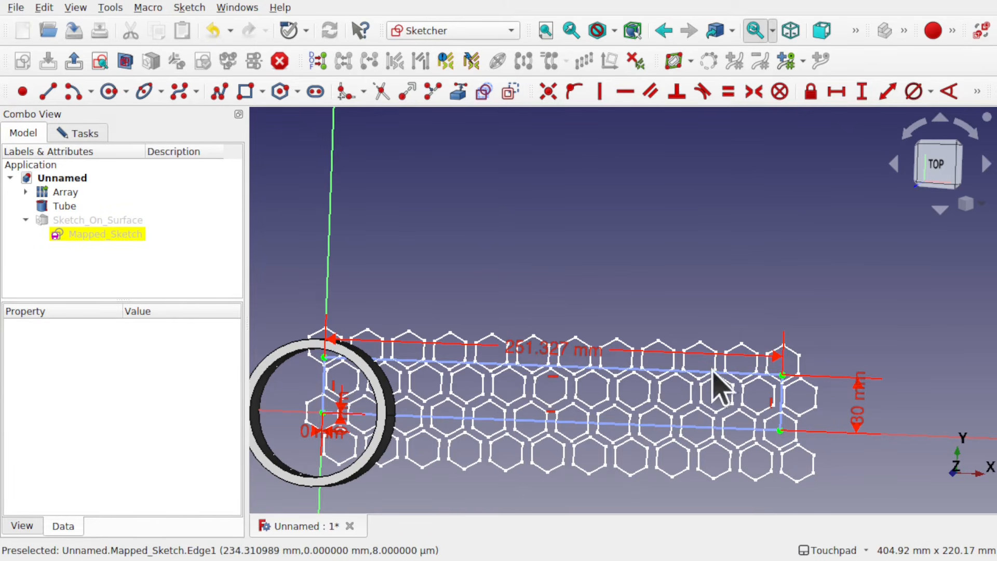
Shift the hexagon array's placement to a y position of -3 mm, trying offsets between 8 and -4 mm.
click(60, 193)
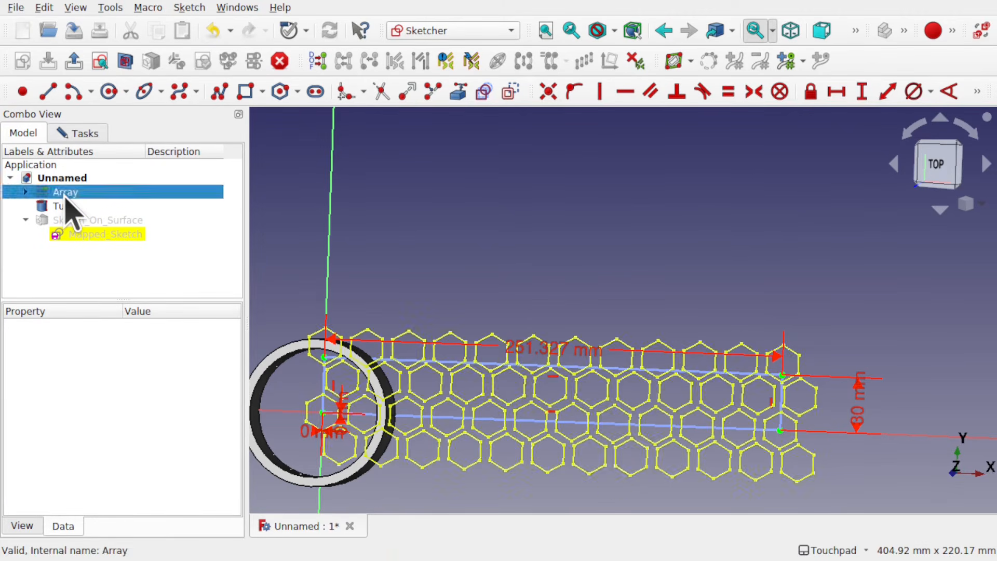
scroll(240, 366, up, 4)
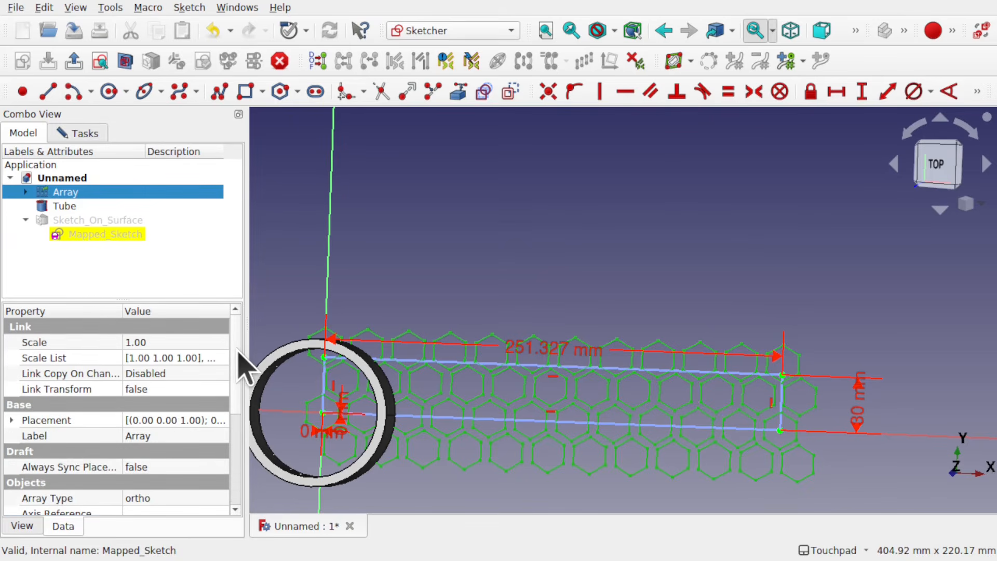
click(11, 420)
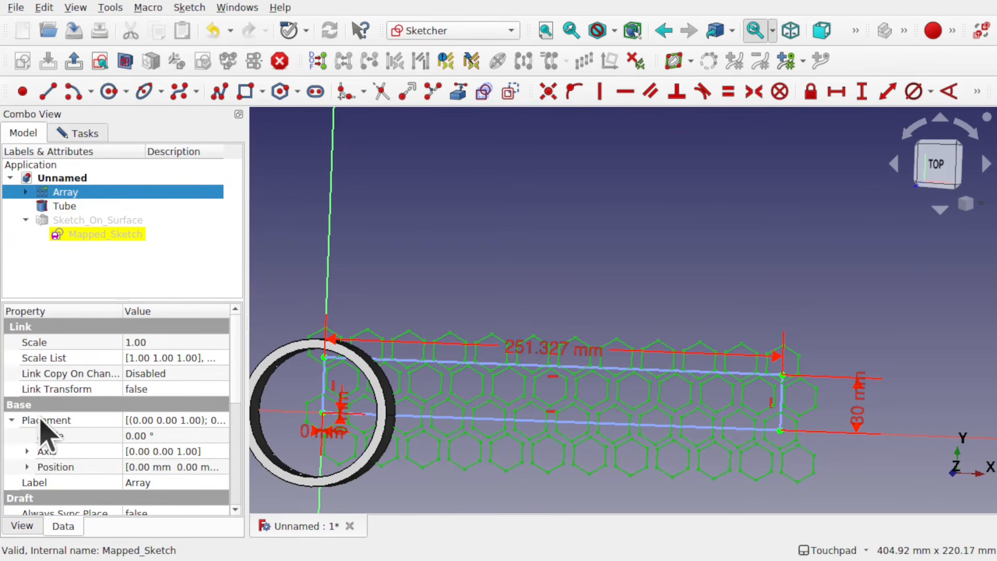
click(27, 467)
click(183, 497)
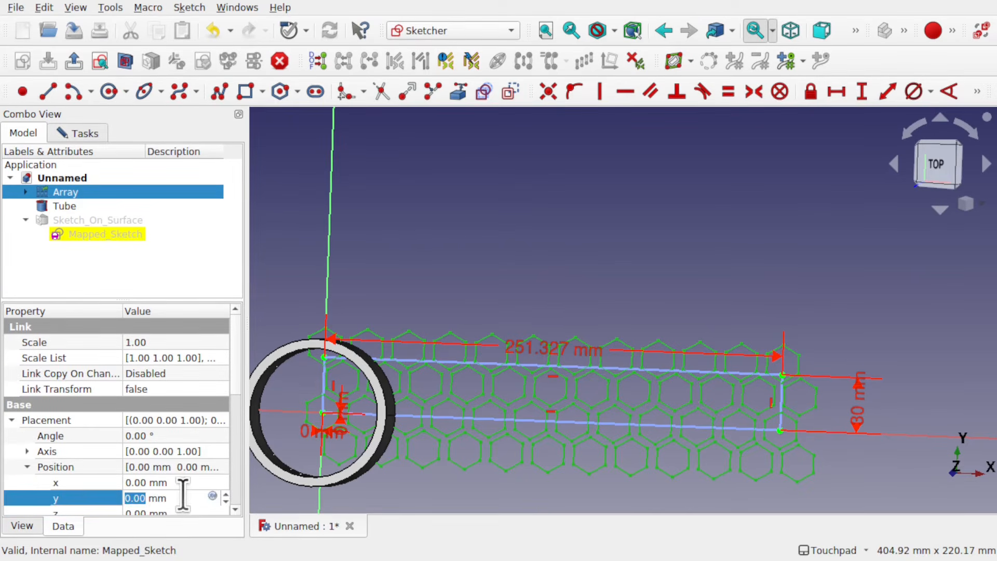
scroll(183, 497, up, 8)
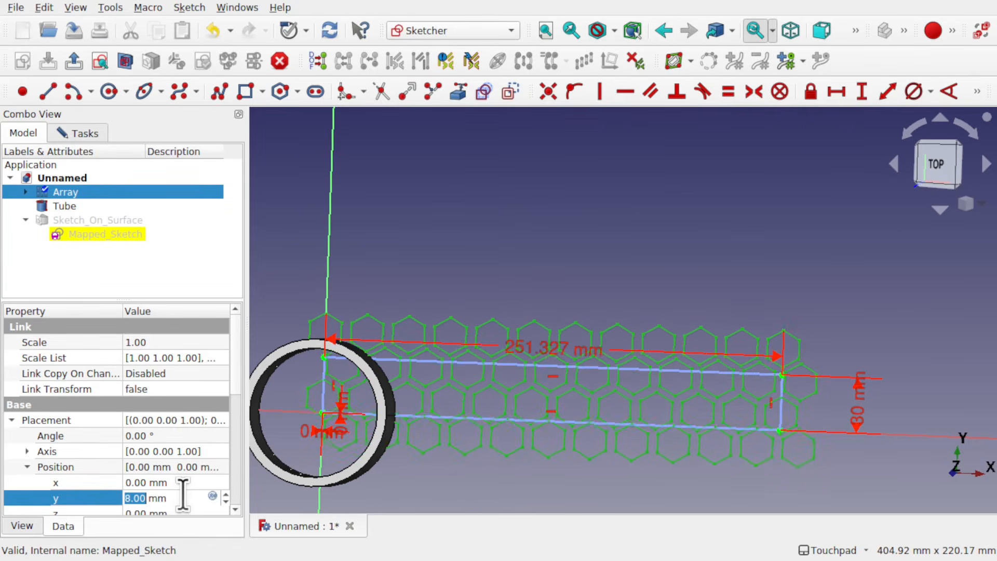
scroll(183, 497, down, 3)
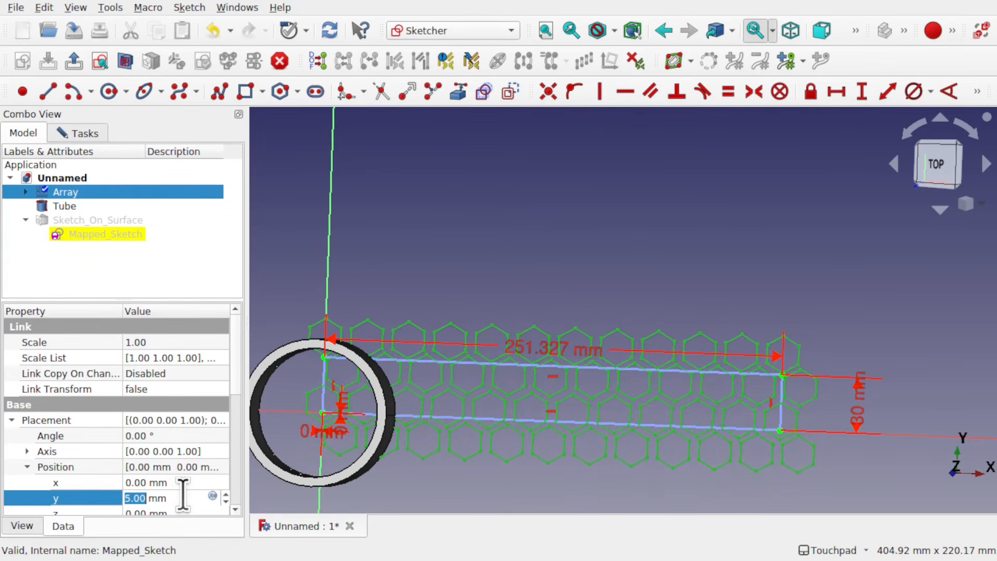
scroll(182, 497, down, 9)
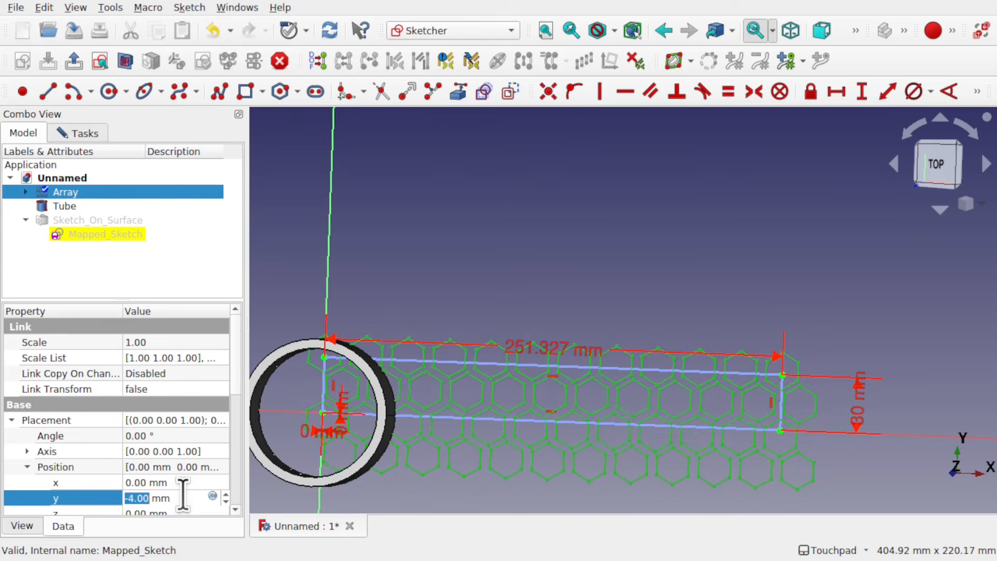
scroll(183, 498, up, 1)
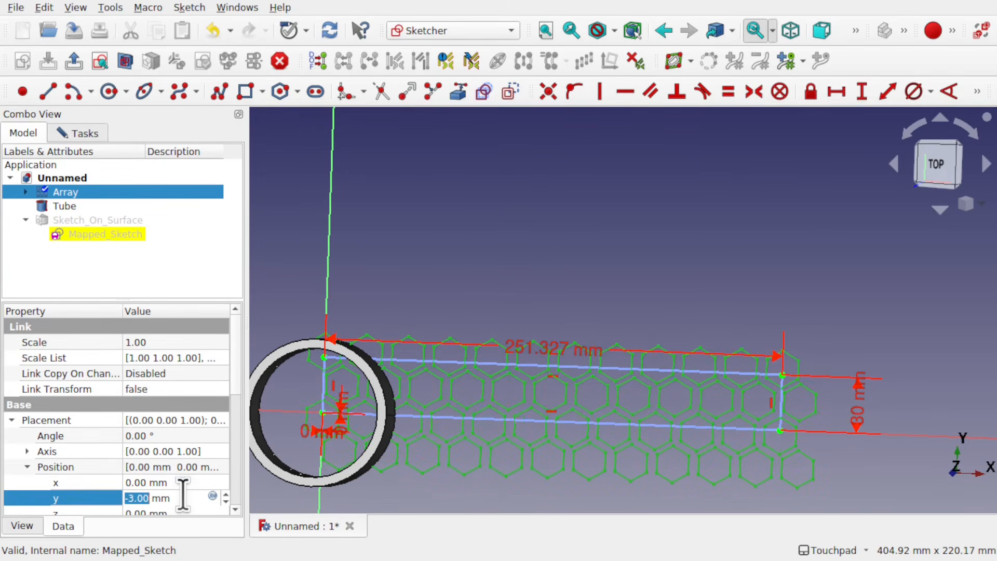
click(828, 462)
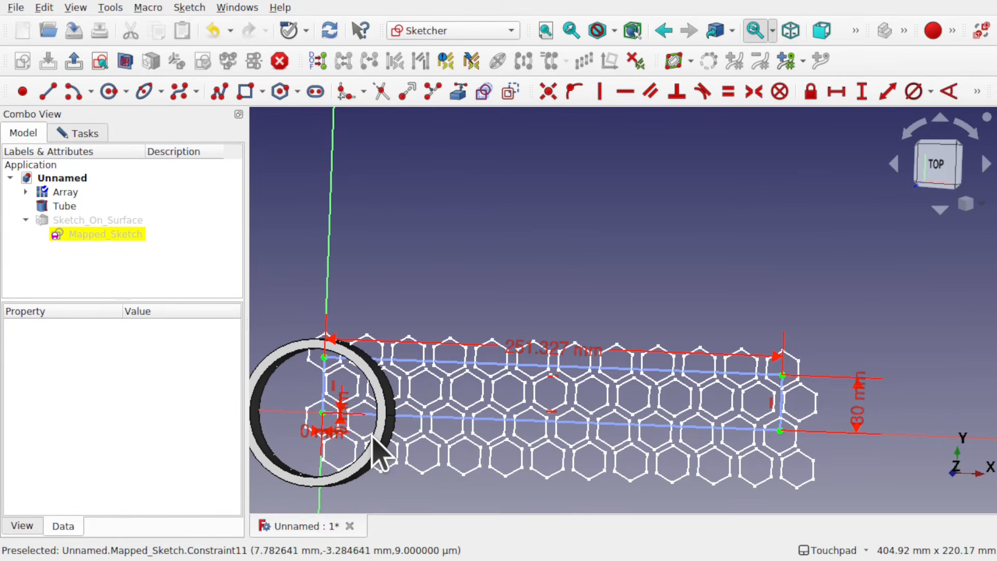
Finish editing the mapped rectangle sketch and view the whole hexagon pattern beside the tube.
scroll(587, 441, up, 2)
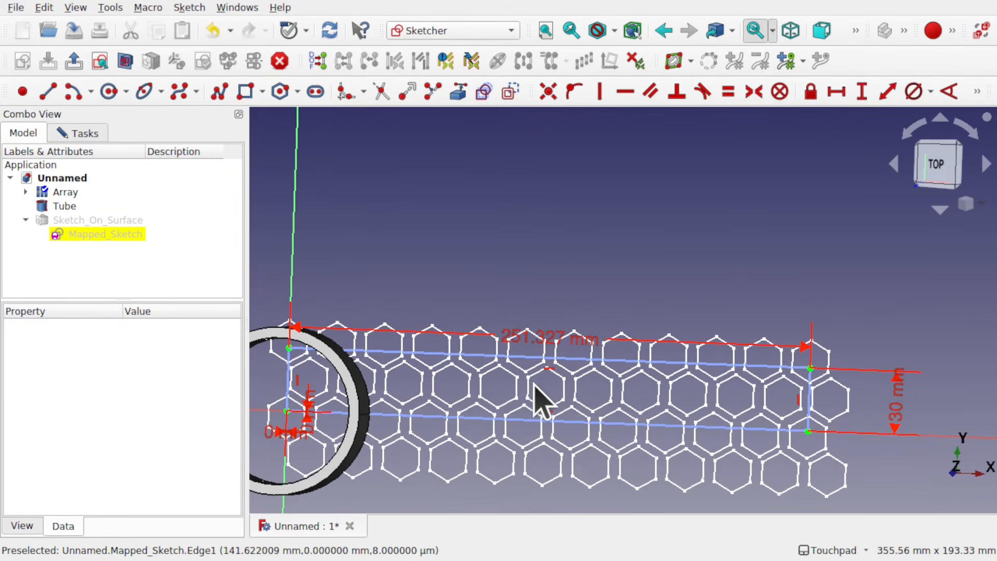
scroll(535, 384, down, 3)
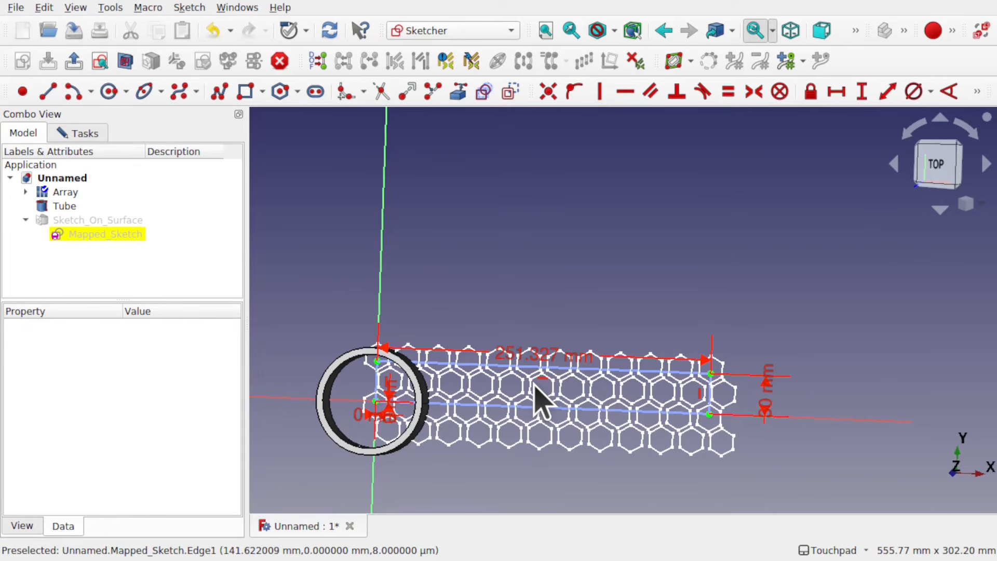
click(88, 136)
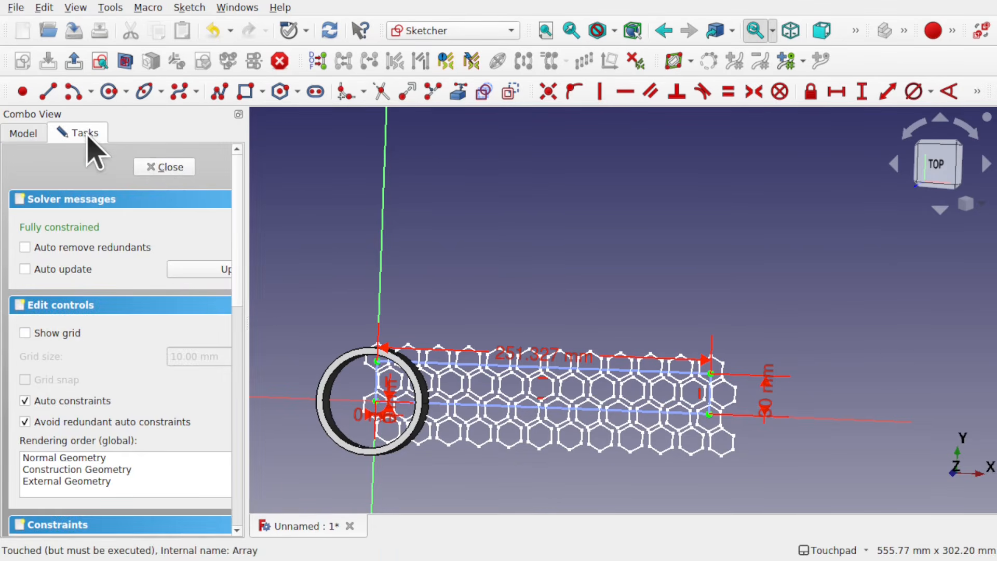
click(159, 166)
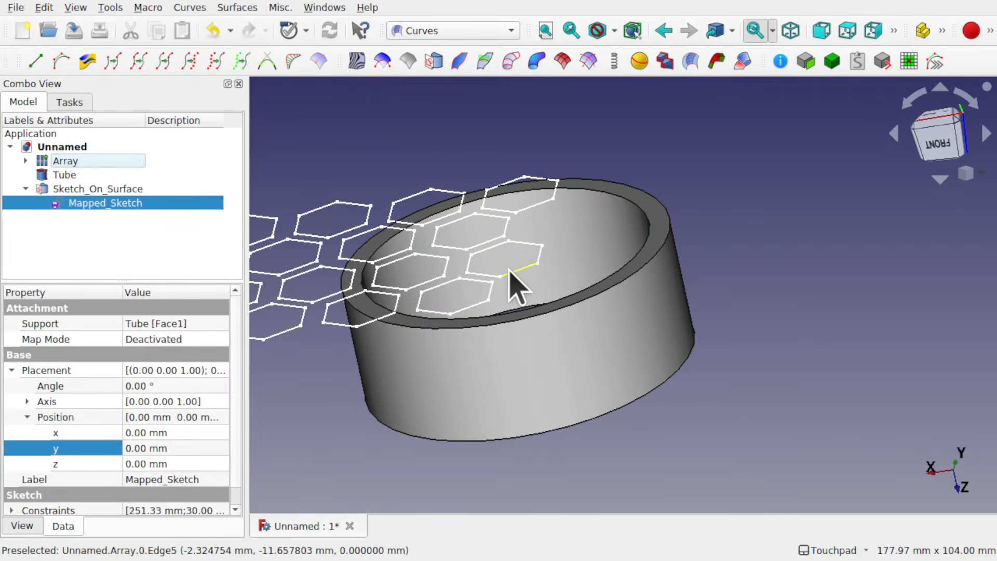
scroll(511, 285, down, 3)
scroll(513, 284, down, 2)
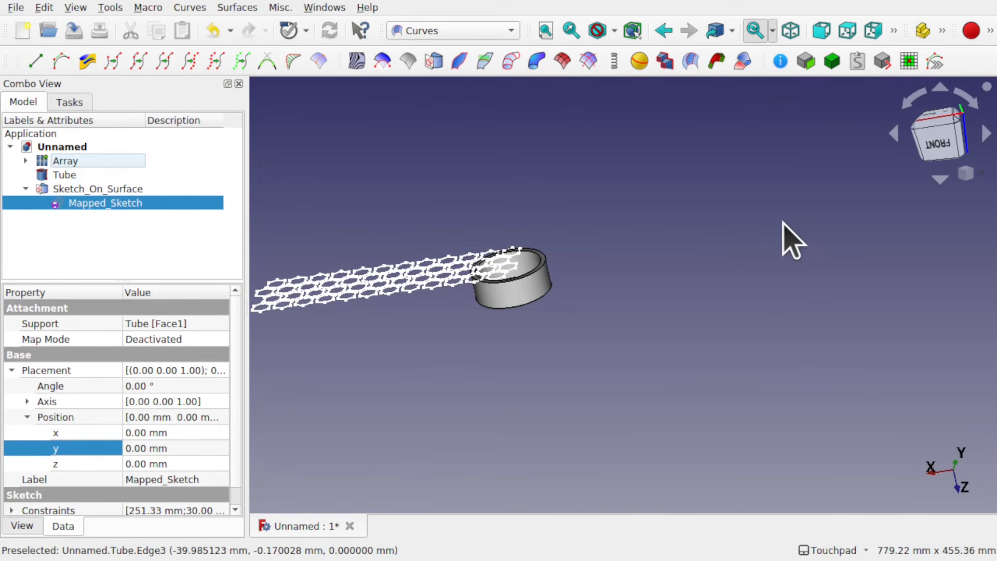
Examine the flat hexagon pattern beside the tube from several angles and at closer range.
alt+drag(756, 275, 749, 192)
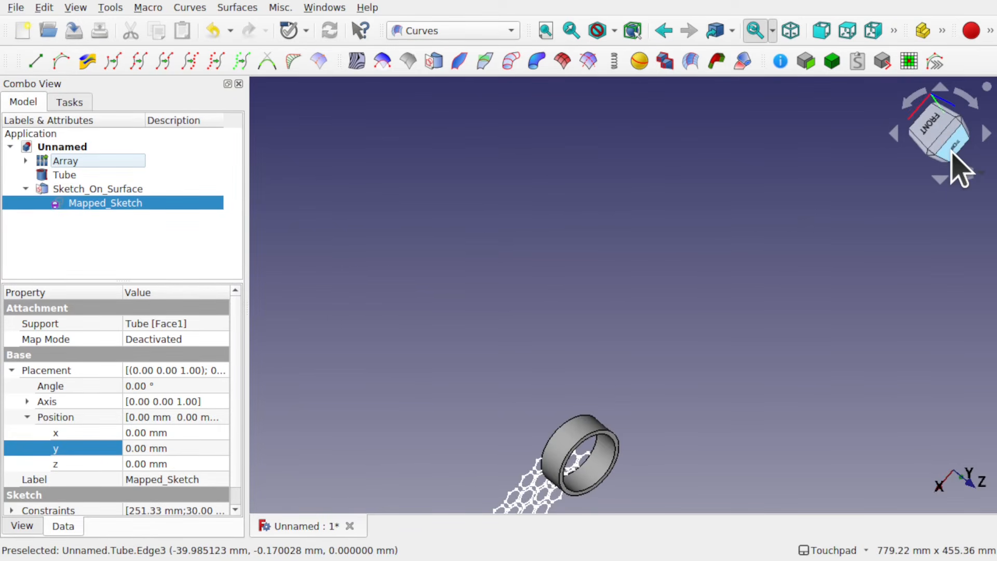
click(953, 151)
shift+drag(773, 294, 547, 158)
alt+drag(541, 334, 687, 308)
shift+drag(466, 370, 641, 249)
scroll(571, 370, up, 4)
scroll(572, 370, up, 5)
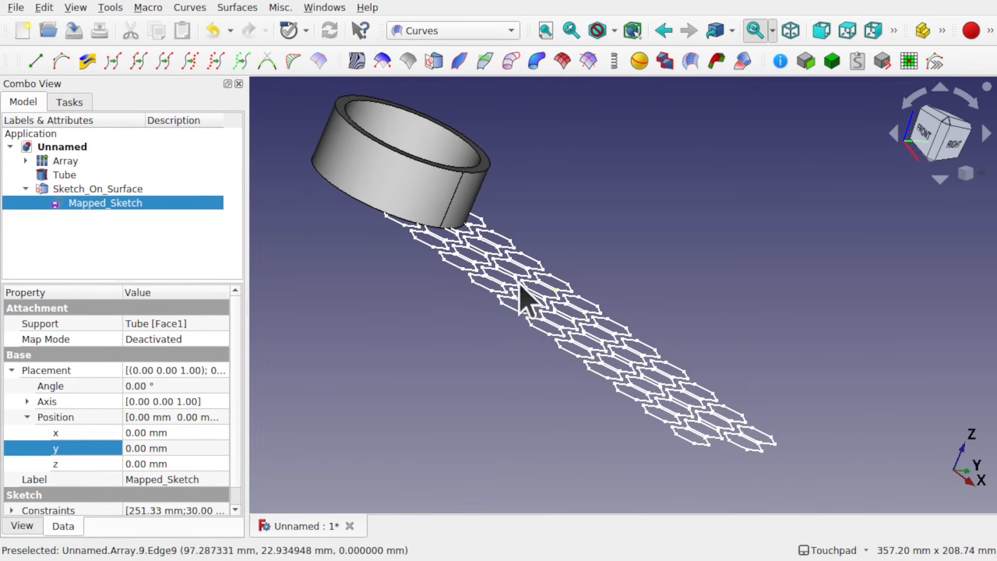
alt+drag(520, 288, 450, 302)
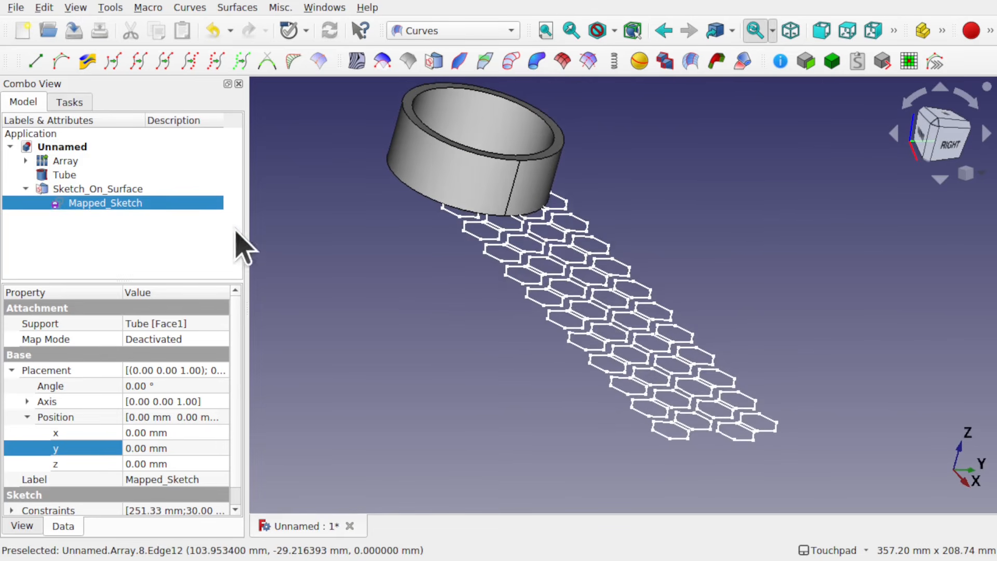
Link the hexagon Array as the extra object of Sketch_On_Surface so the pattern maps onto the tube.
click(103, 191)
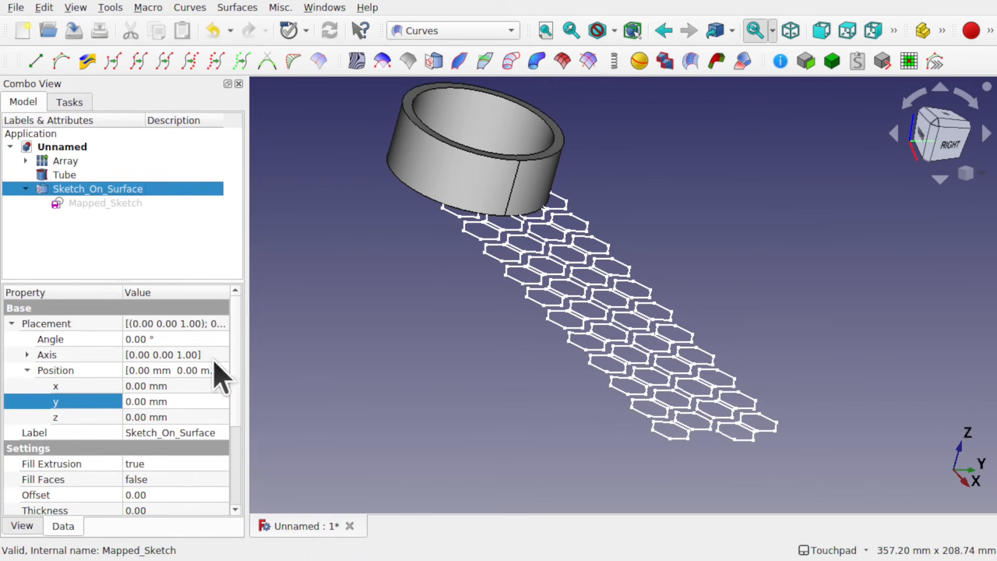
drag(237, 371, 244, 478)
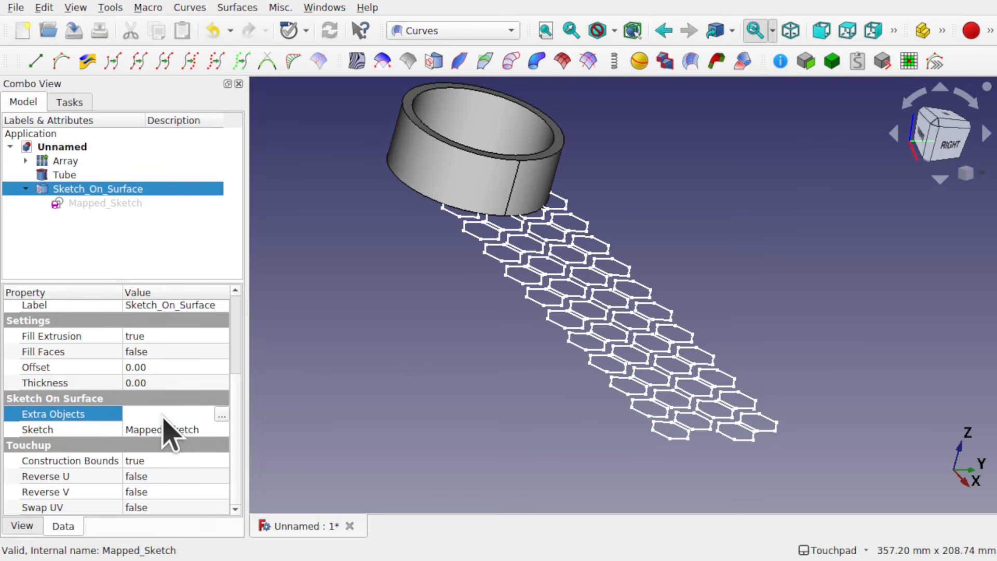
click(221, 414)
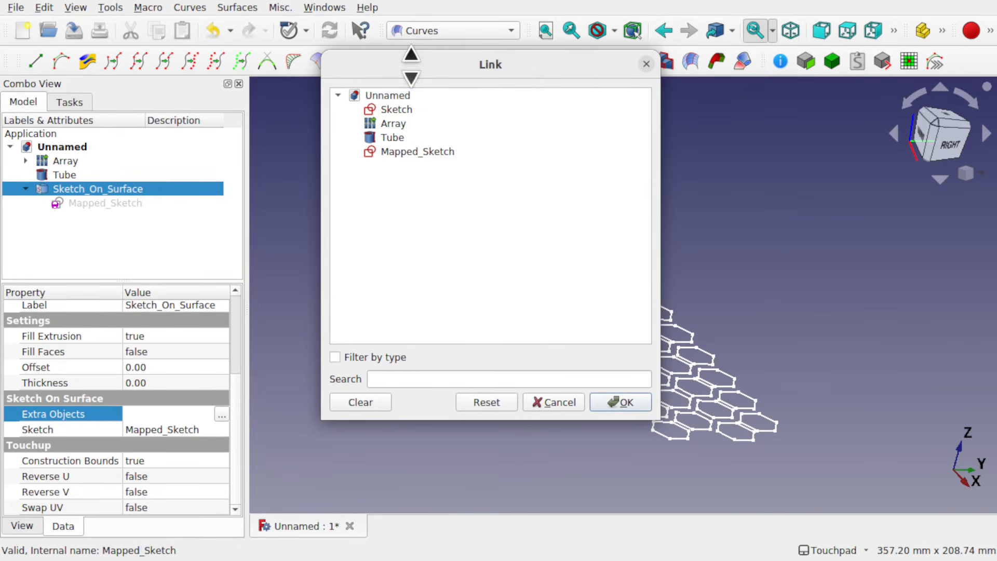
drag(411, 65, 624, 137)
drag(451, 136, 745, 145)
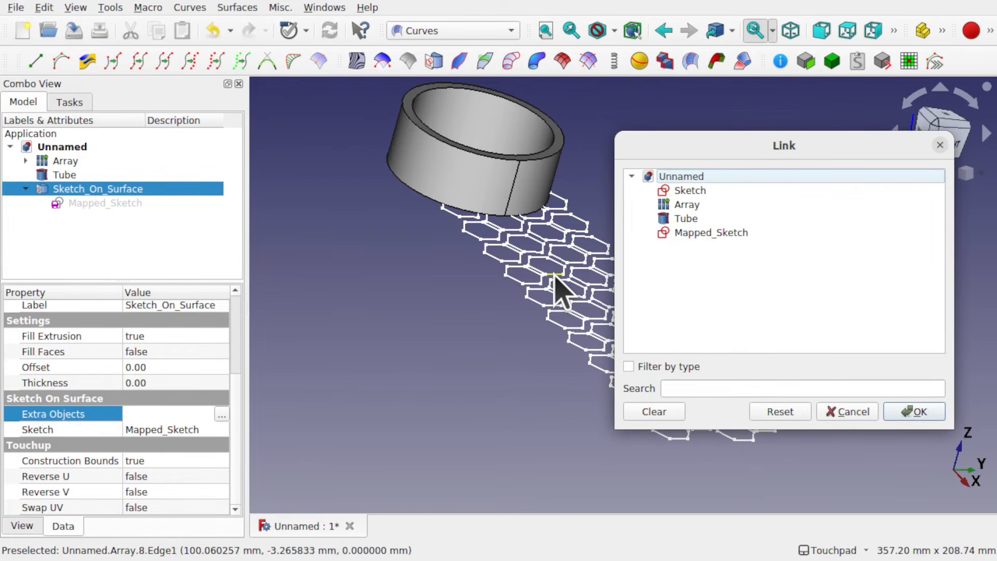
click(558, 291)
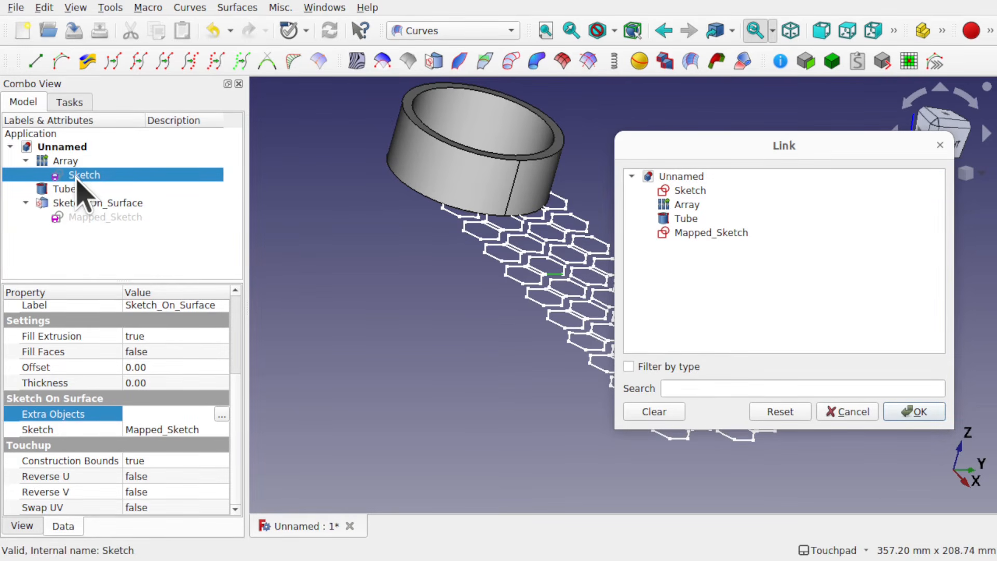
click(675, 413)
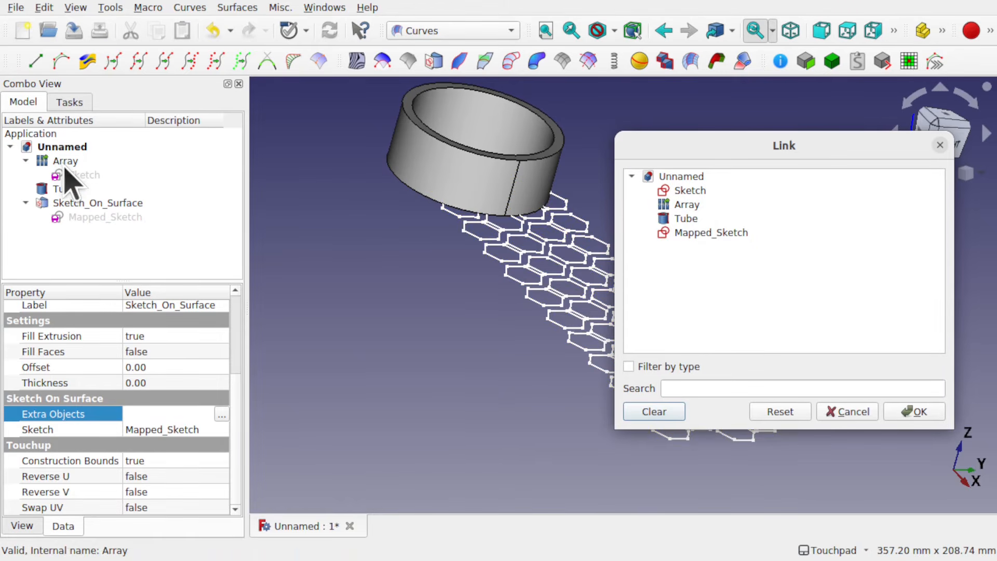
click(687, 205)
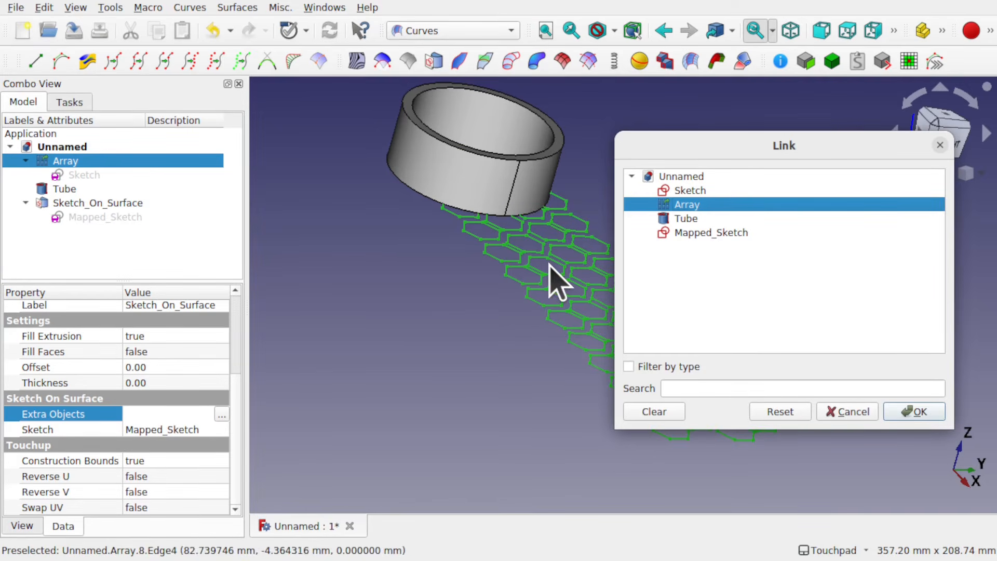
click(906, 411)
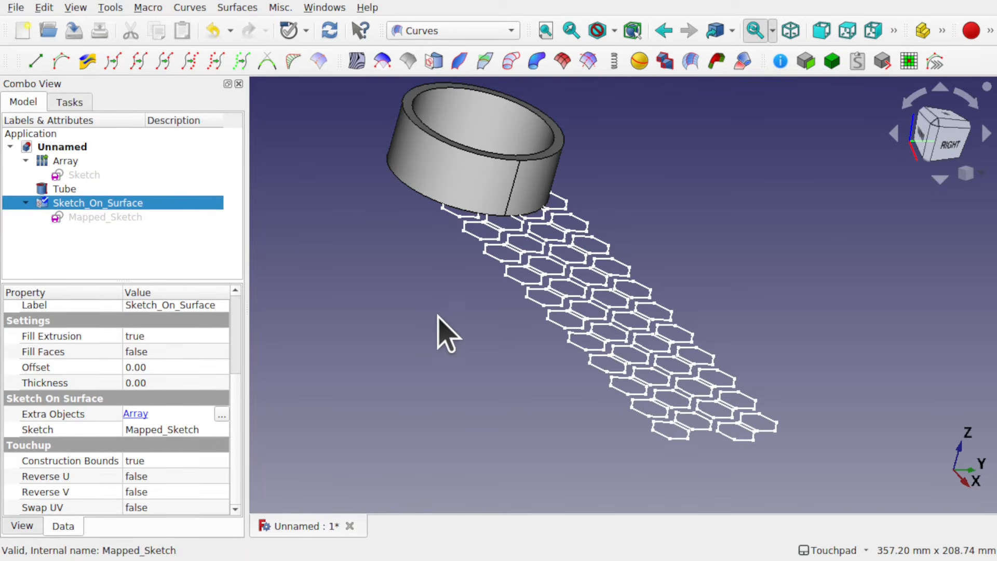
click(423, 319)
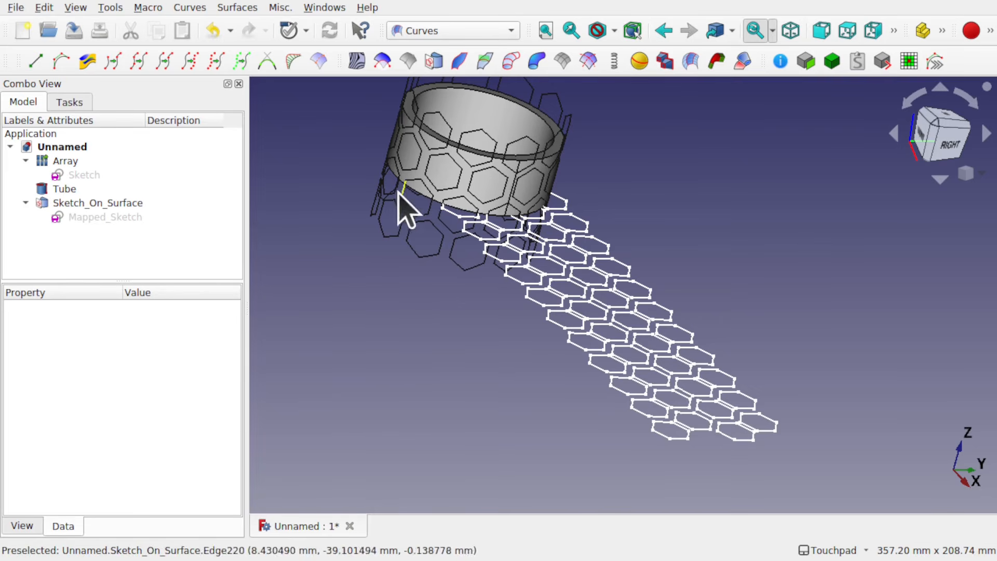
Hide the flat hexagon array and the tube, leaving only the hexagon outlines wrapped around the cylinder.
alt+drag(449, 291, 490, 267)
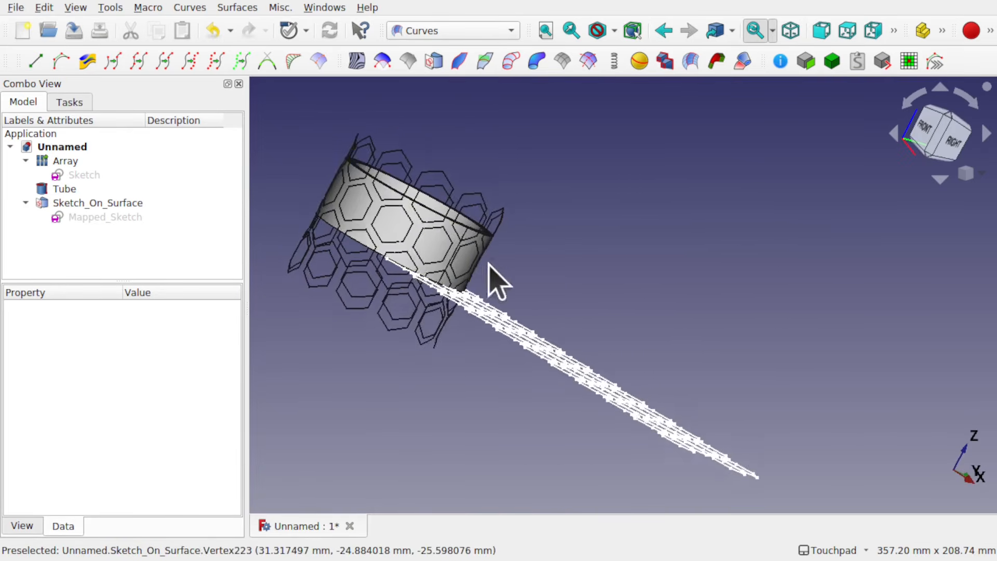
shift+drag(416, 243, 585, 241)
alt+drag(423, 211, 441, 317)
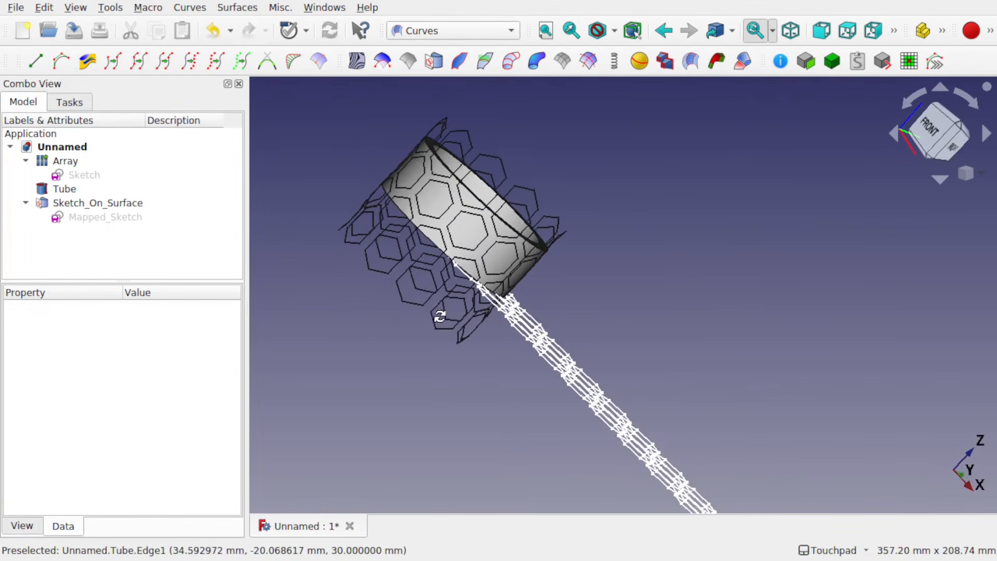
click(71, 163)
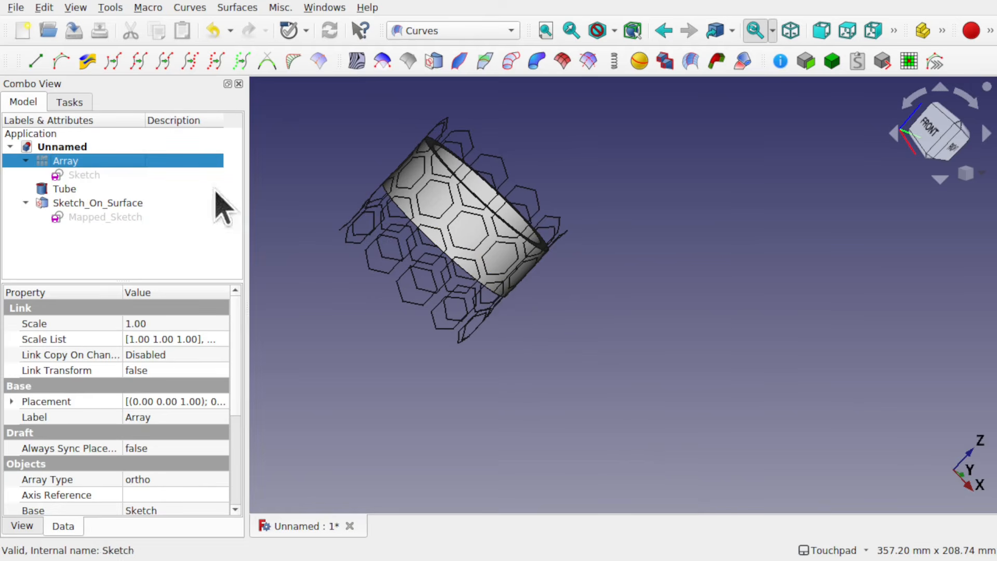
alt+drag(216, 207, 455, 323)
alt+drag(501, 287, 543, 292)
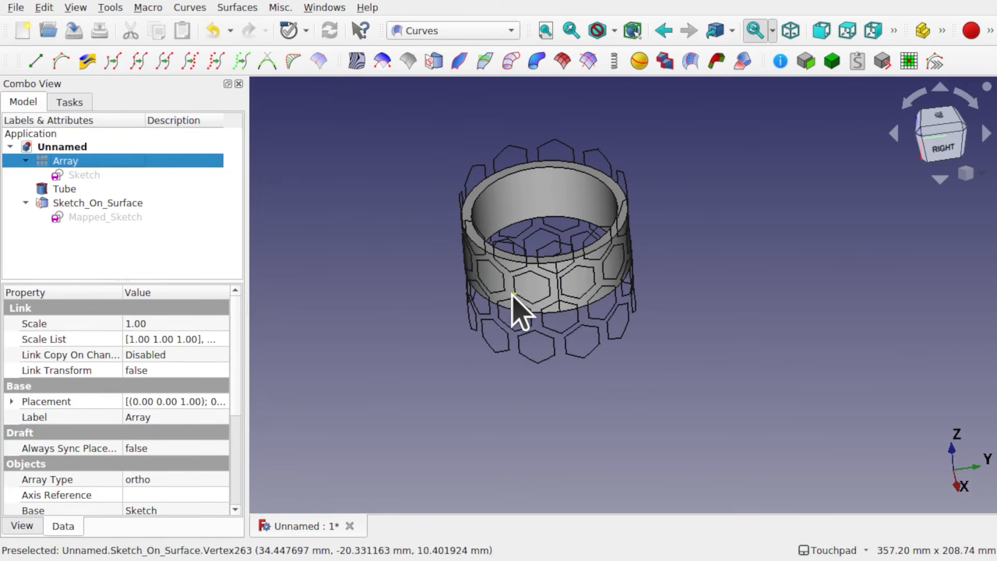
click(494, 216)
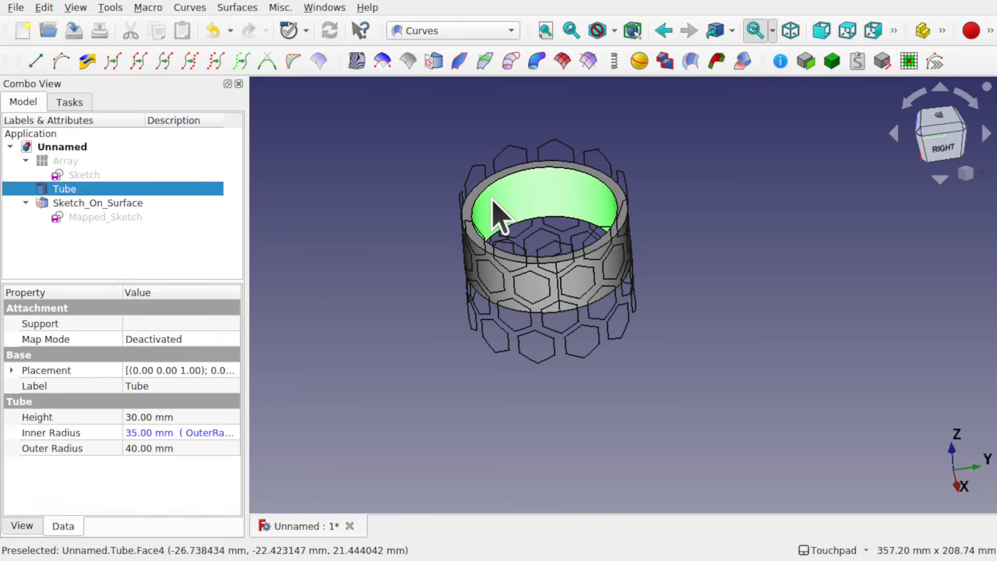
key(space)
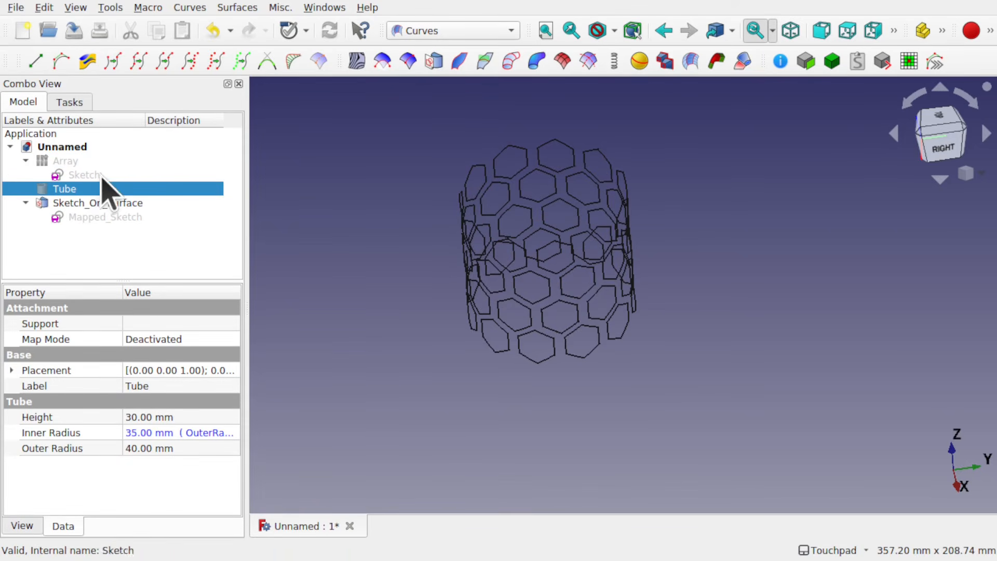
Turn on Fill Faces for Sketch_On_Surface to make the wrapped hexagons solid faces.
click(89, 204)
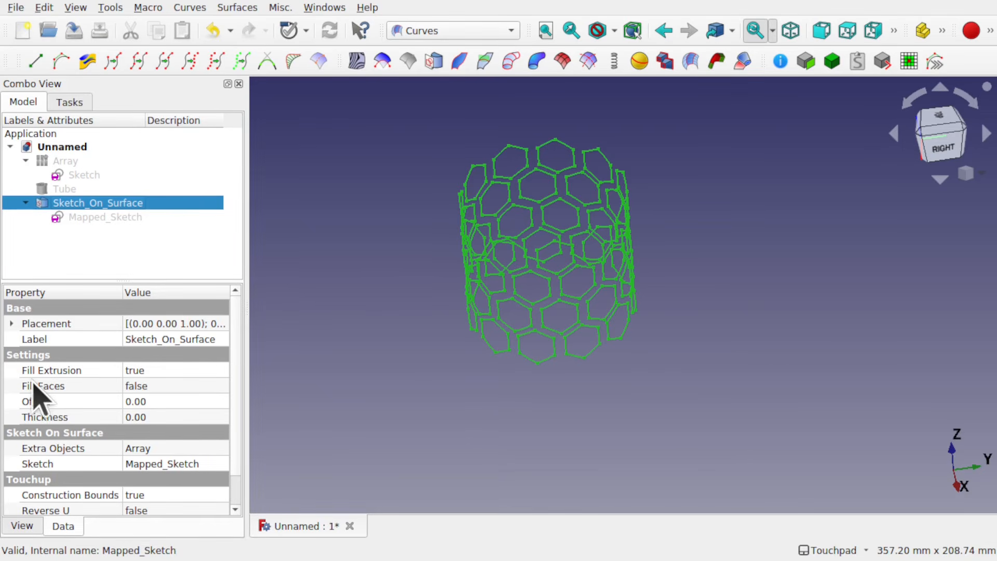
click(164, 387)
click(164, 387)
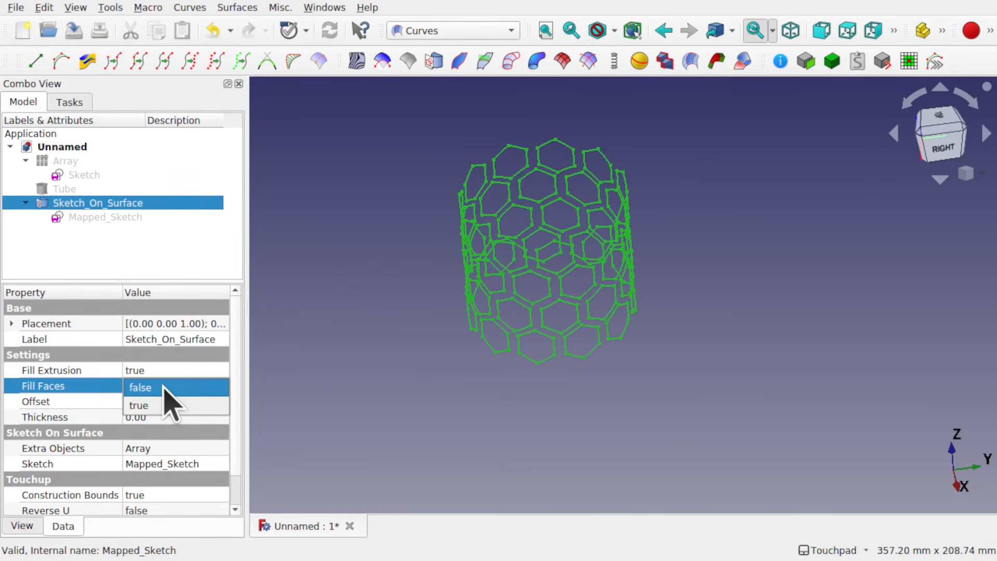
click(159, 405)
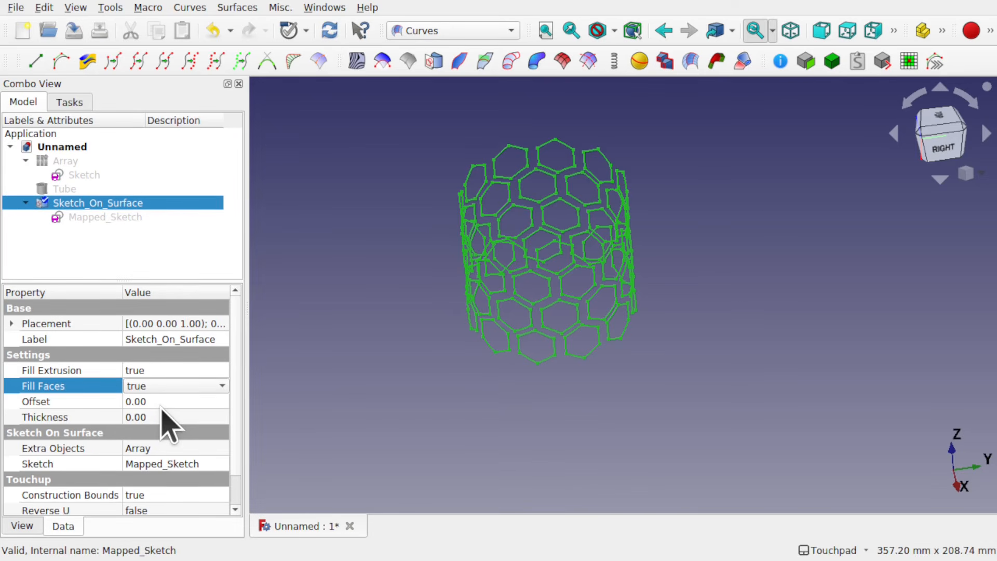
click(160, 402)
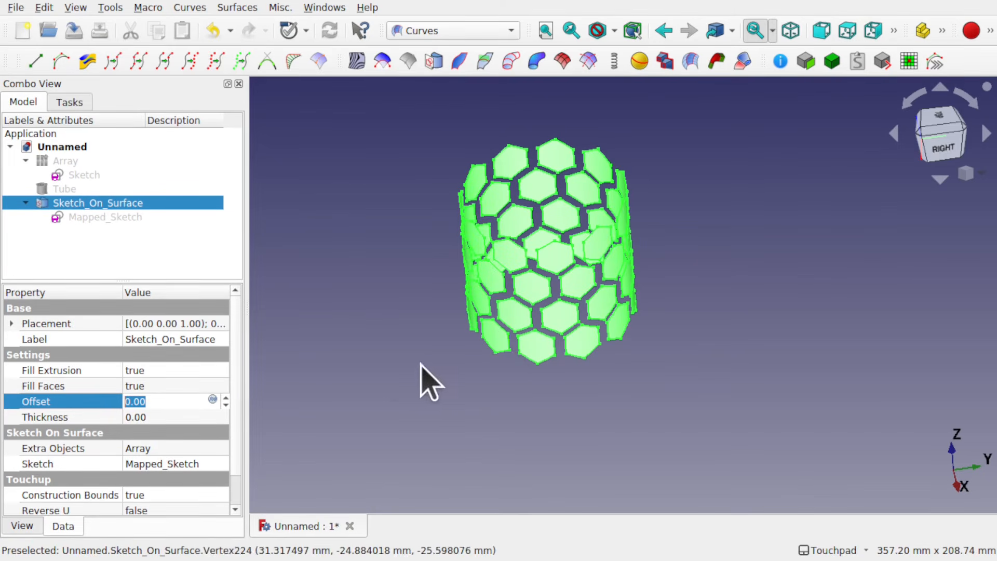
Try a thickness of 3 for Sketch_On_Surface and reverse it to -3.
click(153, 417)
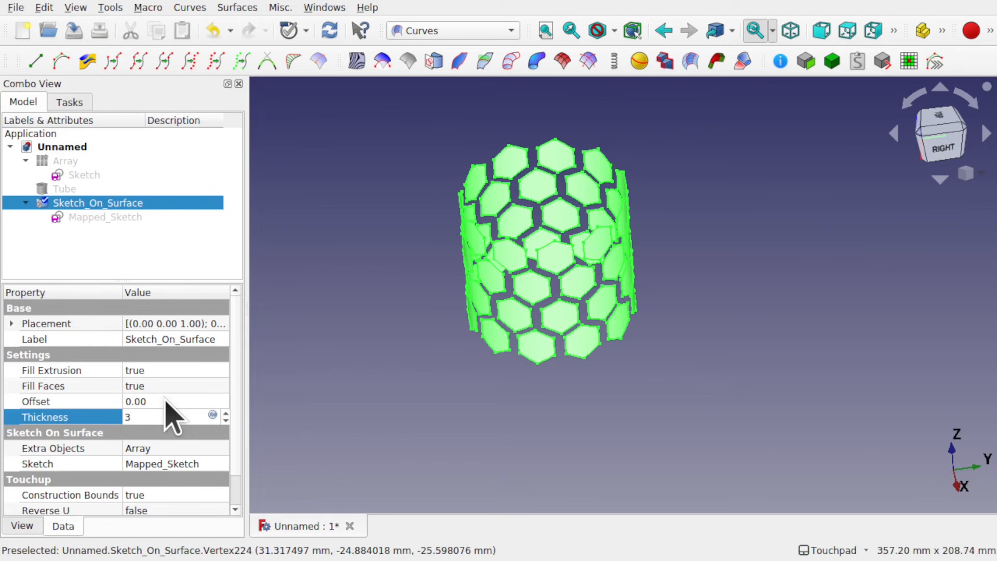
click(165, 401)
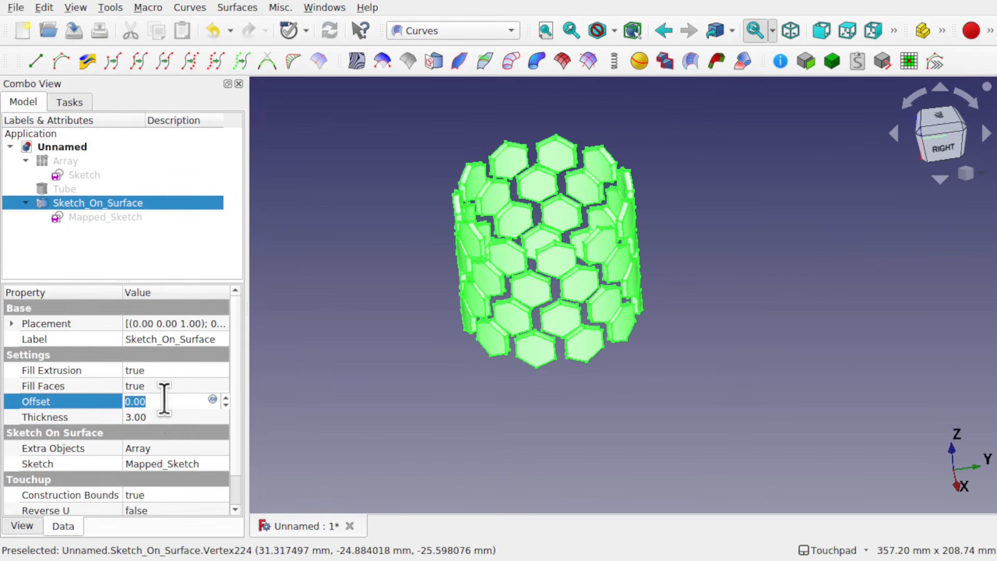
click(126, 417)
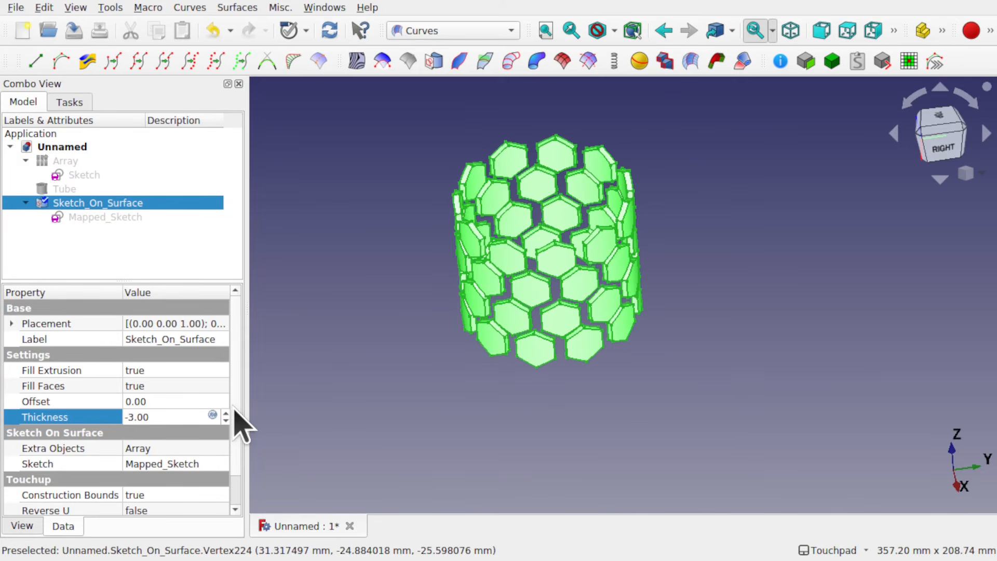
key(Return)
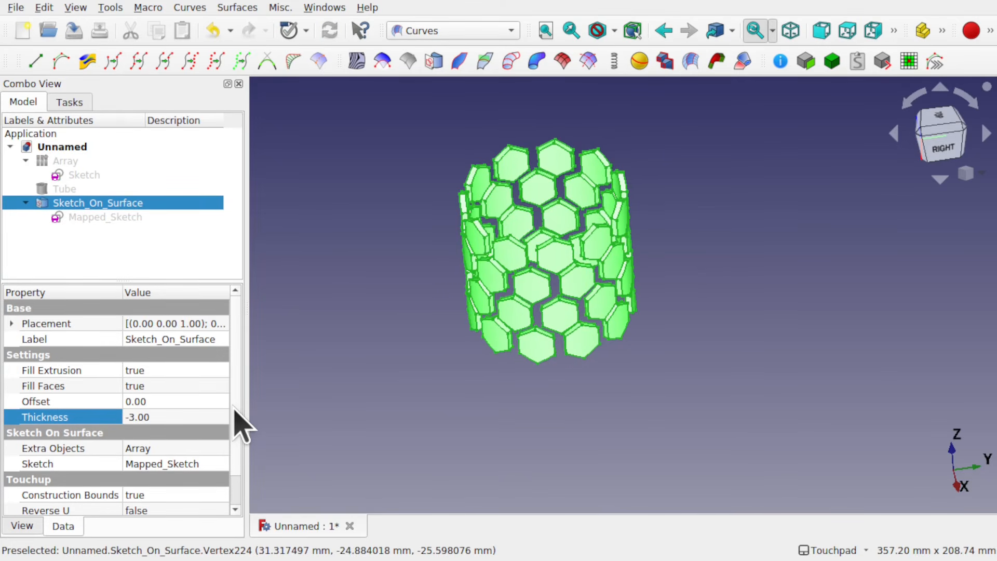
click(195, 403)
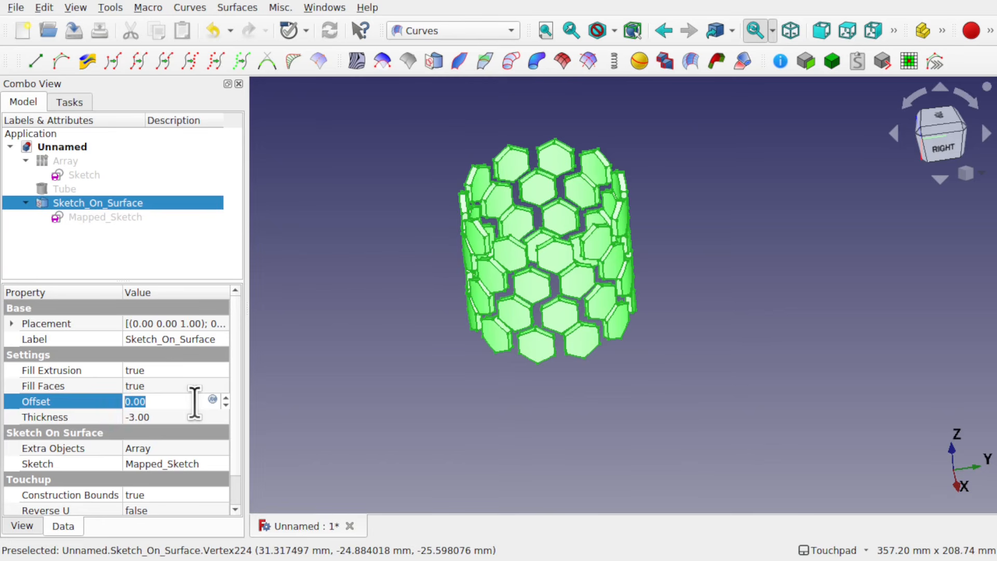
Show the tube again and inspect how the thickened hexagons meet its outer surface.
click(68, 190)
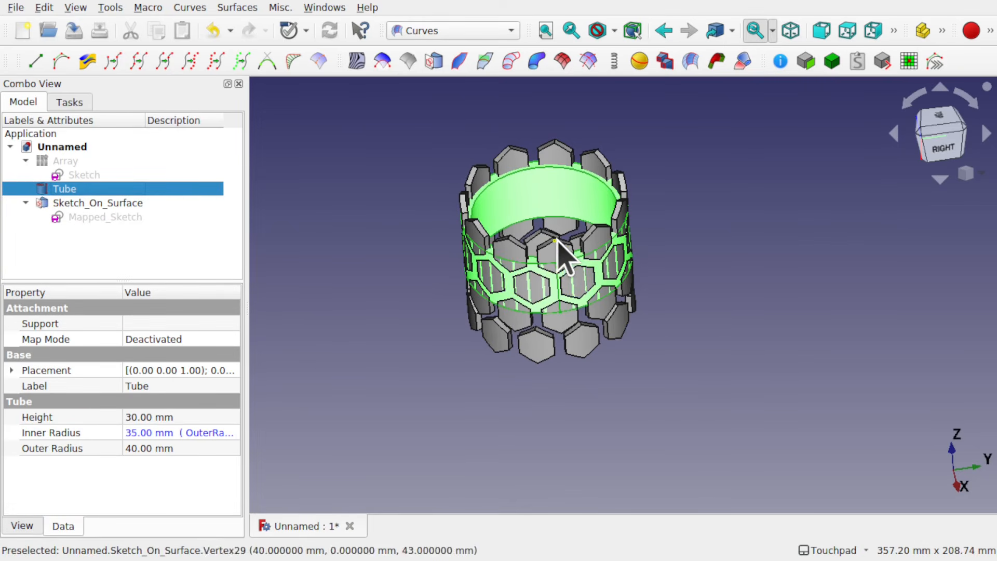
alt+drag(578, 231, 638, 279)
scroll(631, 296, up, 4)
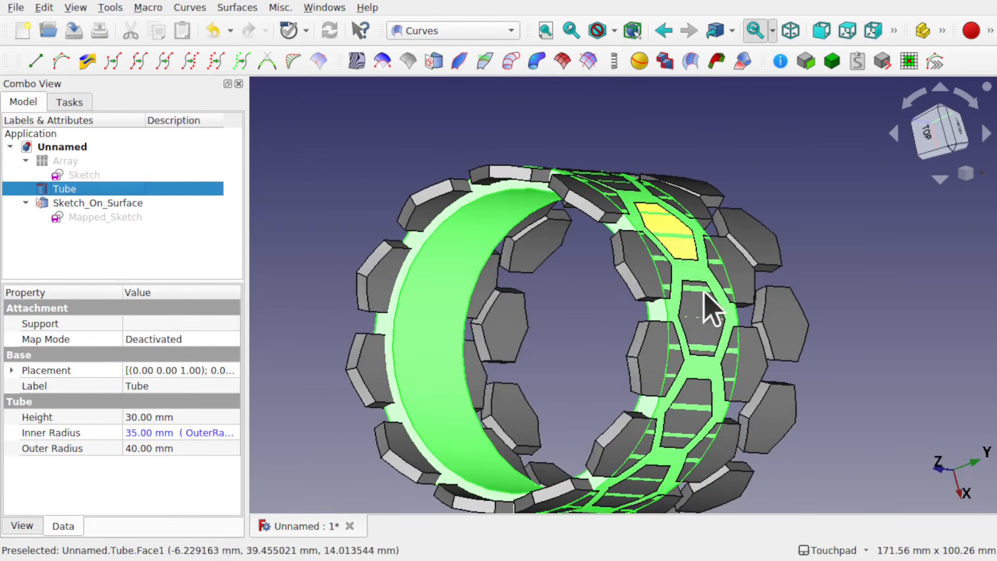
alt+drag(676, 322, 695, 289)
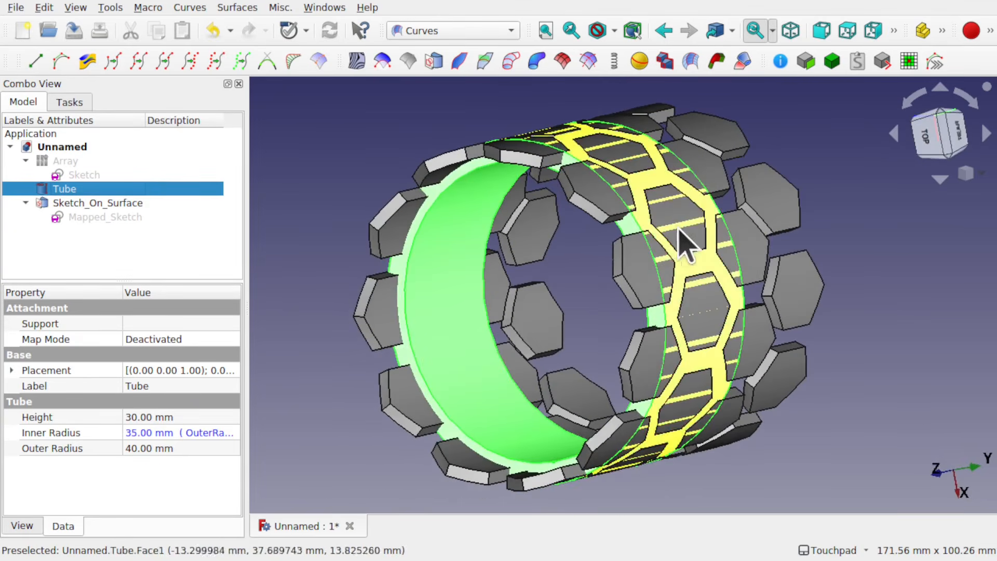
mouse_move(675, 233)
alt+mouse_down()
mouse_move(717, 216)
mouse_move(675, 236)
alt+mouse_up()
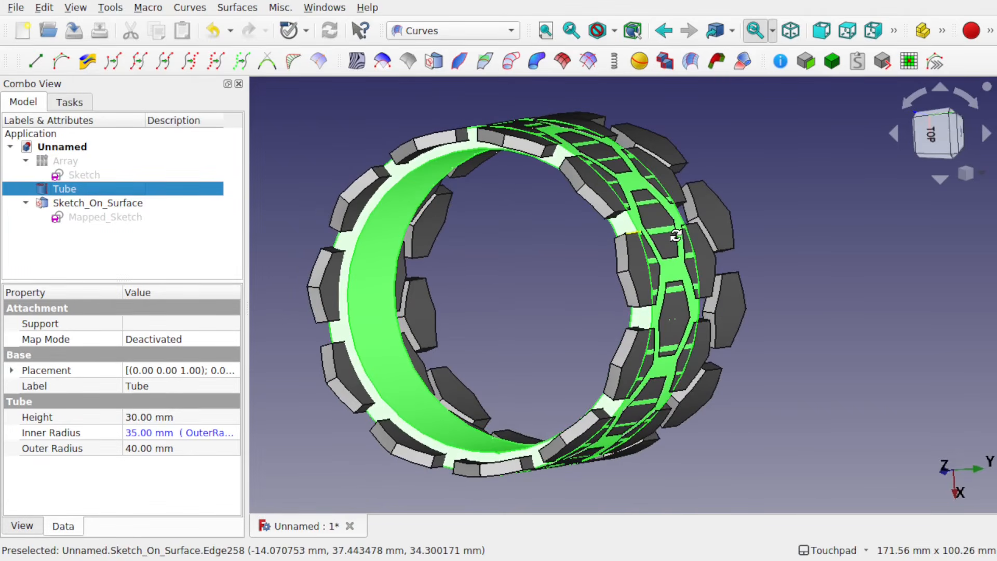
Set the offset of Sketch_On_Surface to 1 and check the hexagons against the tube wall.
click(110, 203)
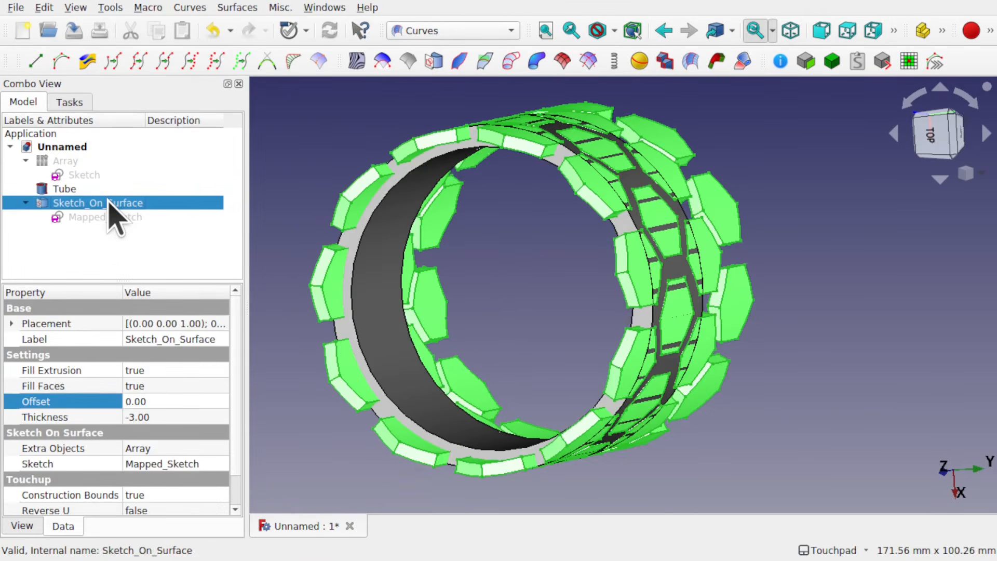
click(158, 403)
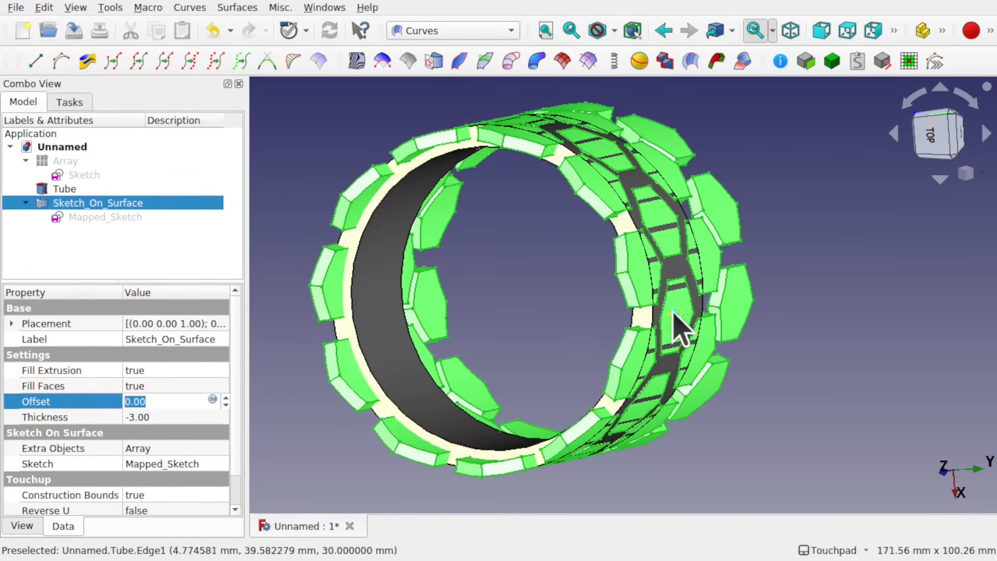
click(175, 415)
middle_drag(643, 315, 612, 305)
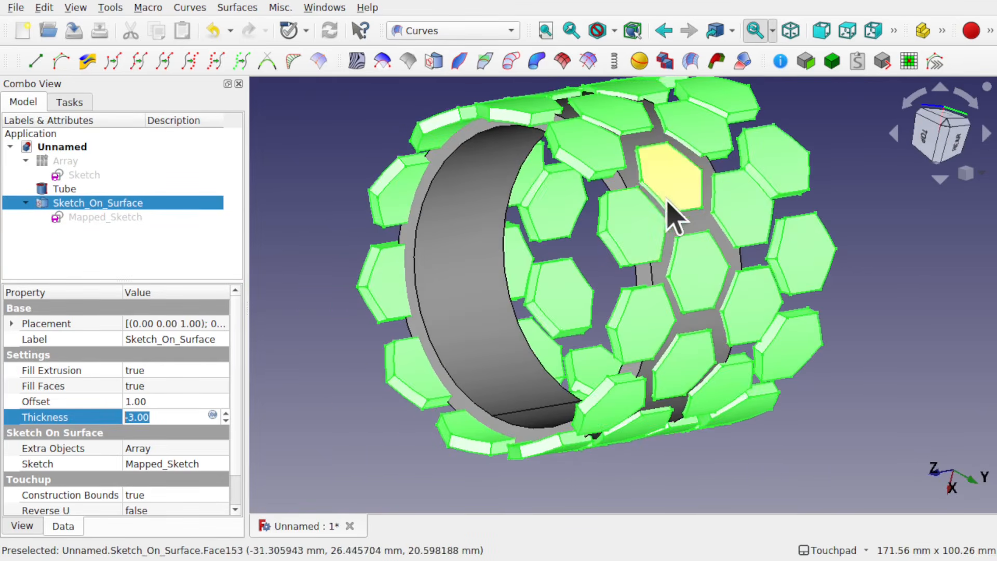
middle_drag(686, 223, 659, 391)
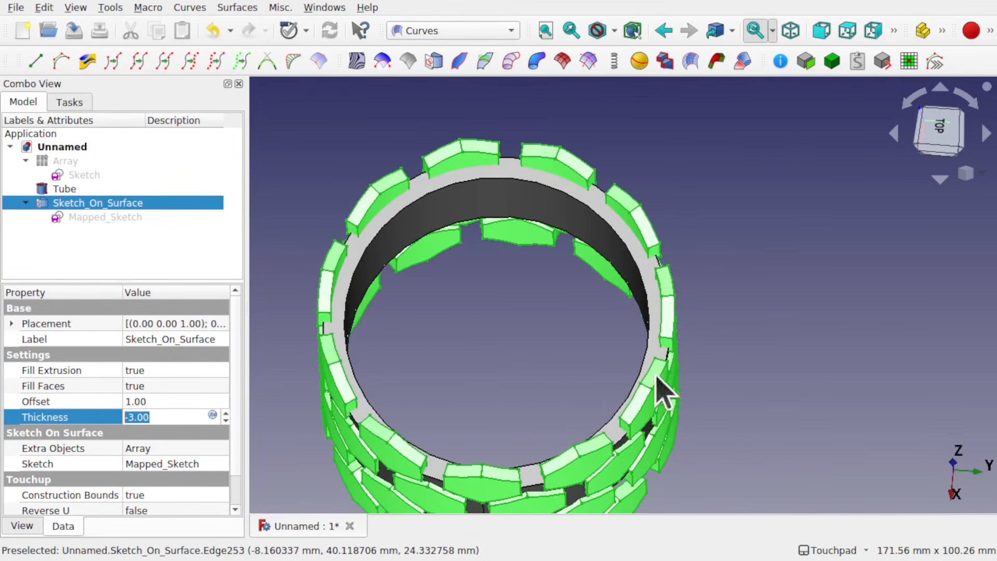
Set the thickness of Sketch_On_Surface to -10 so the hexagons pass fully through the tube wall.
middle_drag(646, 319, 445, 334)
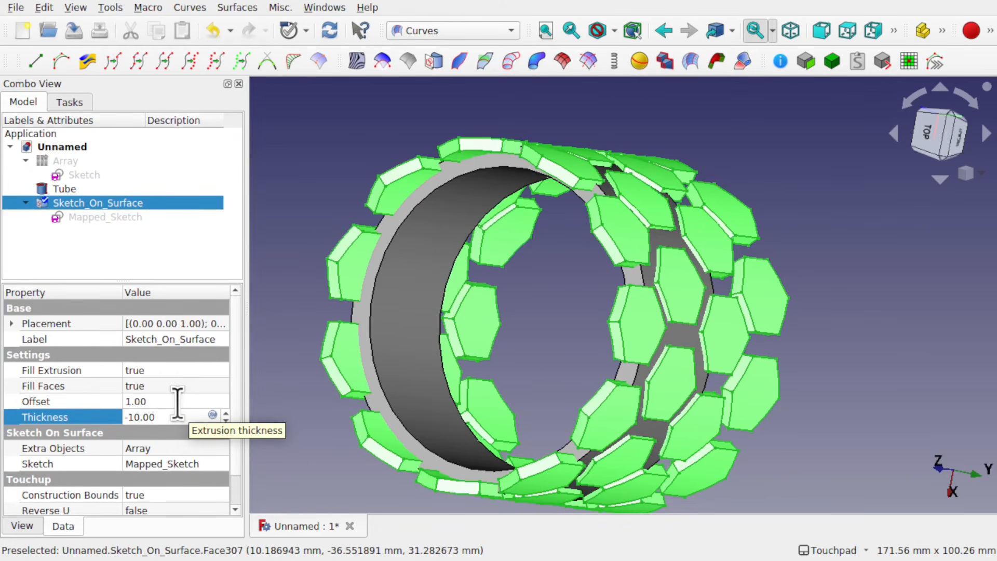
key(Return)
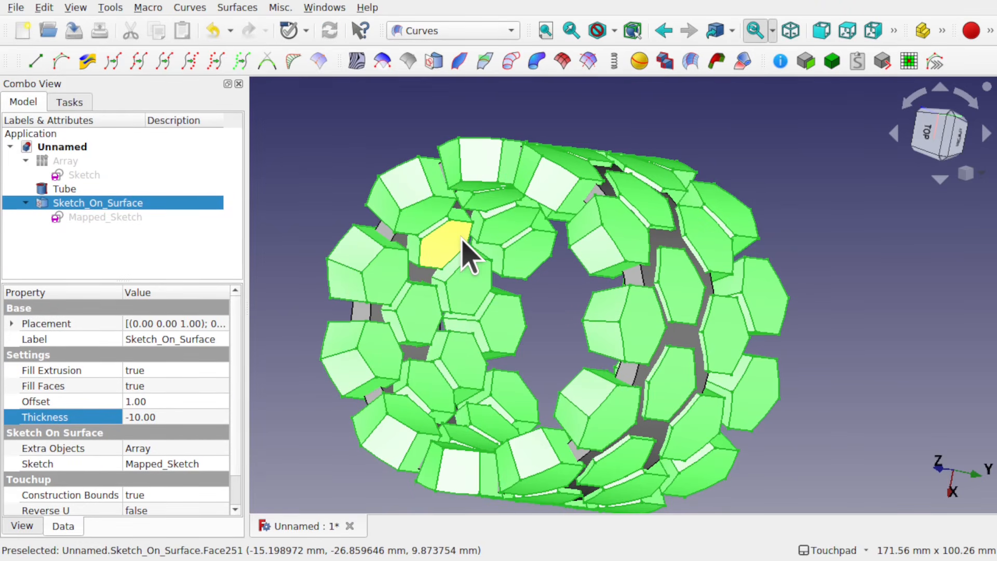
middle_drag(441, 313, 407, 328)
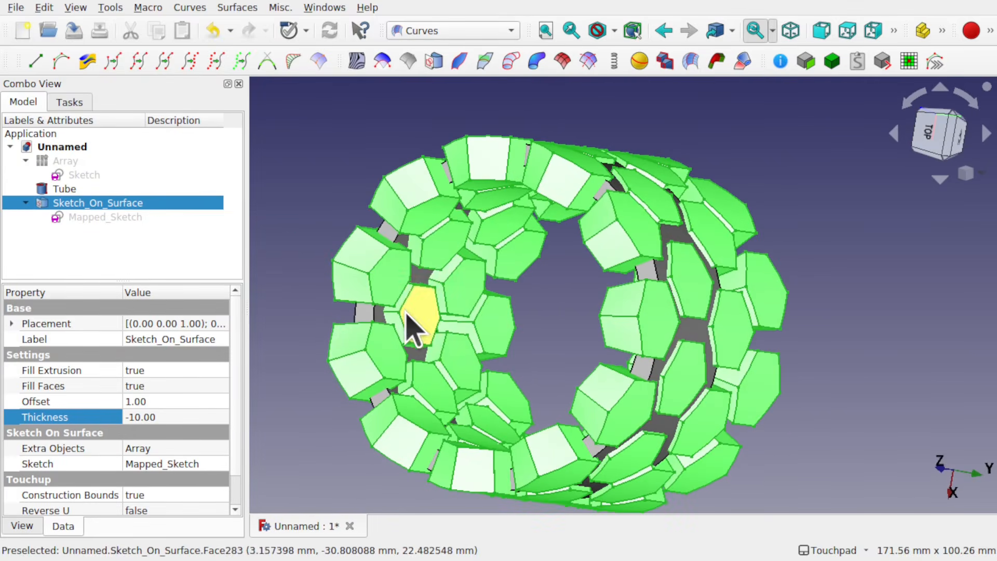
Switch to the Part workbench and cut Sketch_On_Surface from the Tube with a Boolean cut.
click(429, 34)
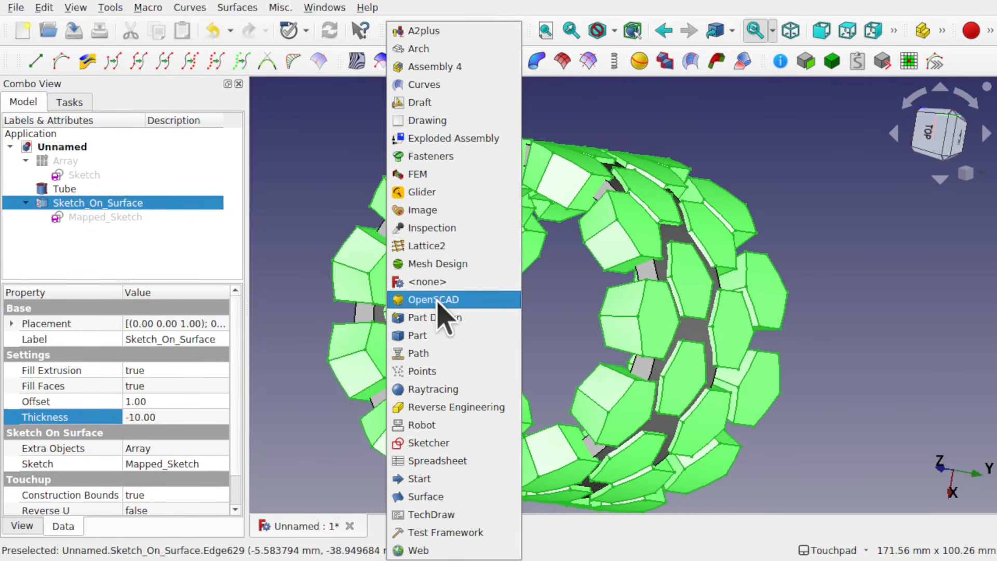
click(446, 337)
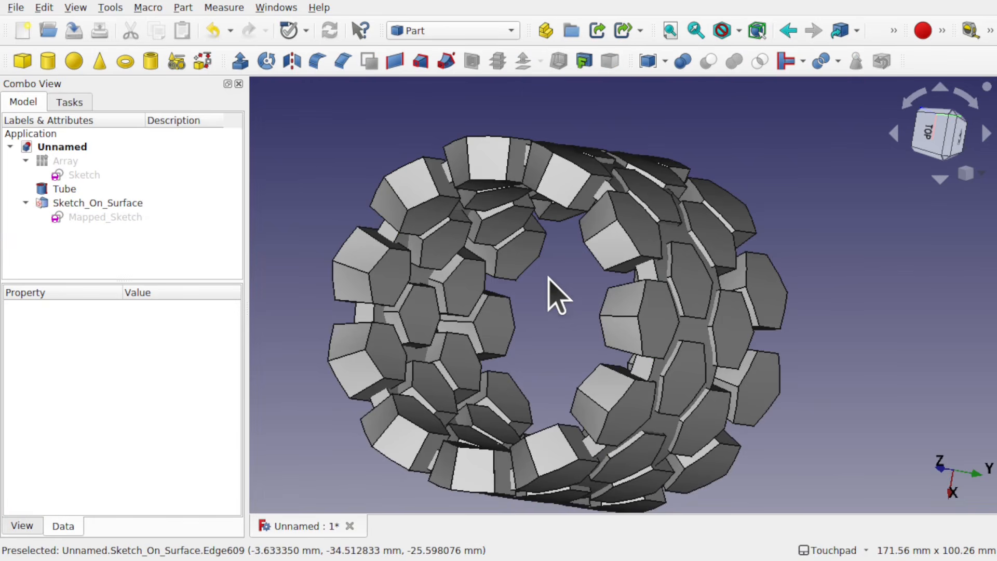
click(63, 189)
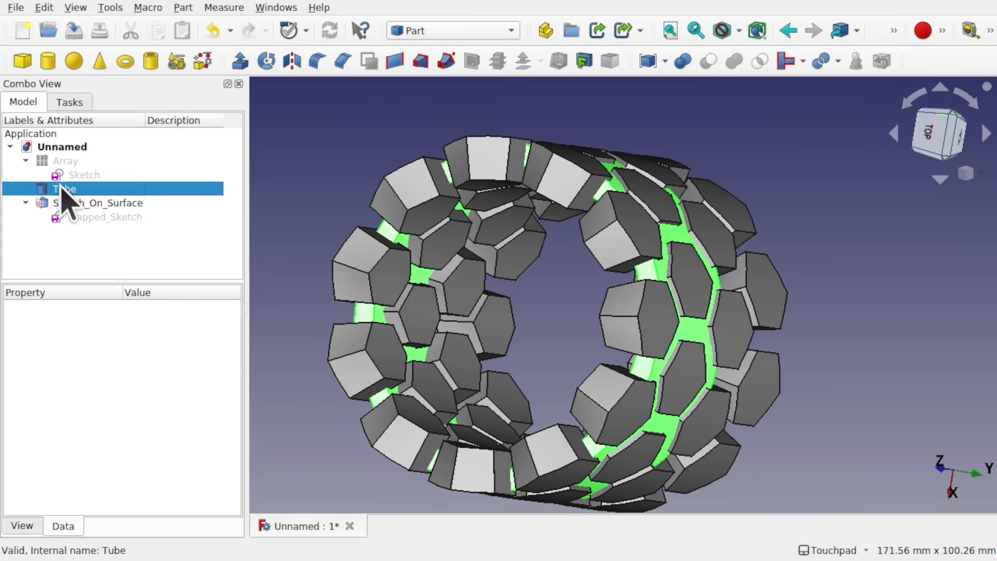
ctrl+click(138, 203)
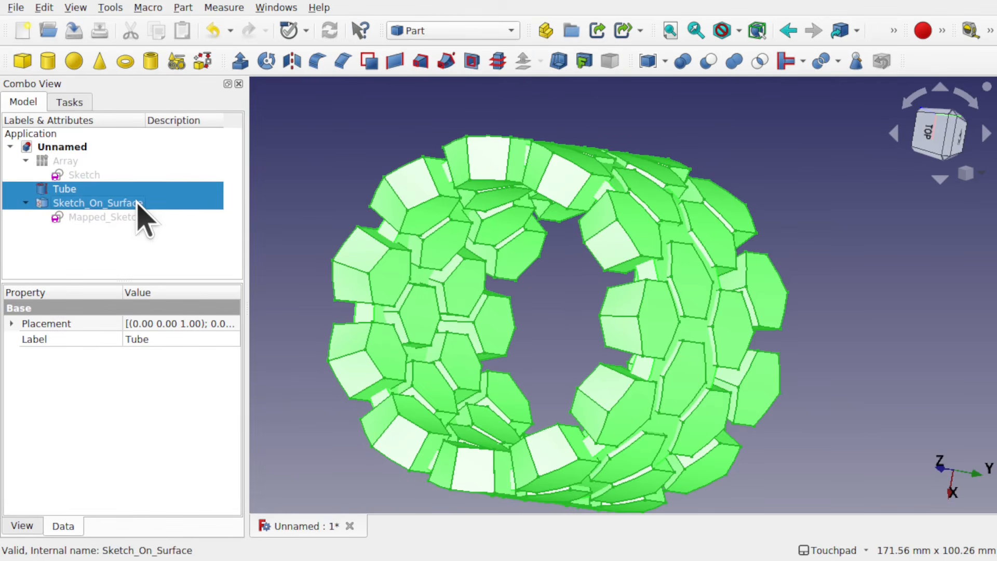
click(710, 67)
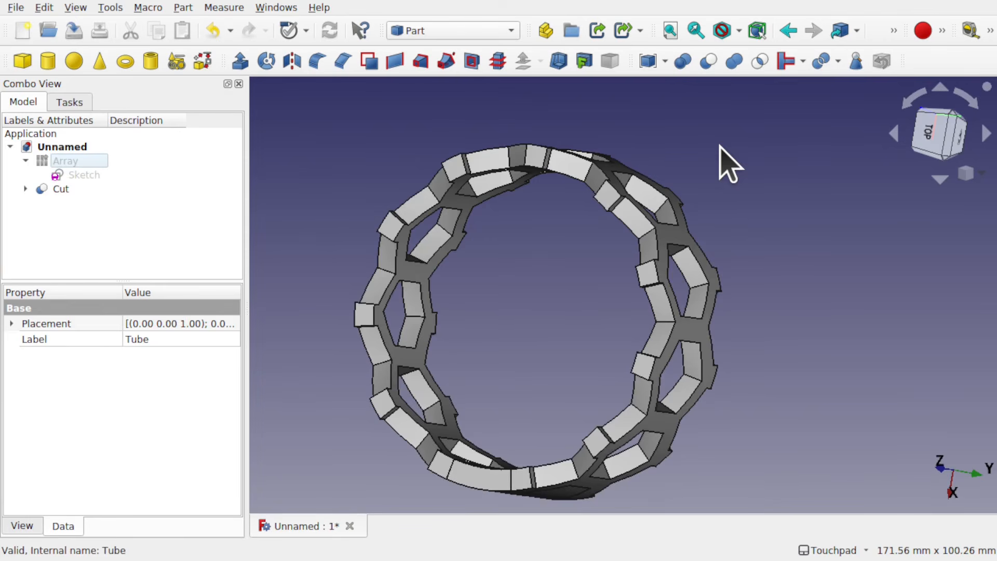
Inspect the cut honeycomb ring from several sides for leftover pieces: the filled hexagon and the edge fragments around it.
shift+drag(720, 146, 594, 300)
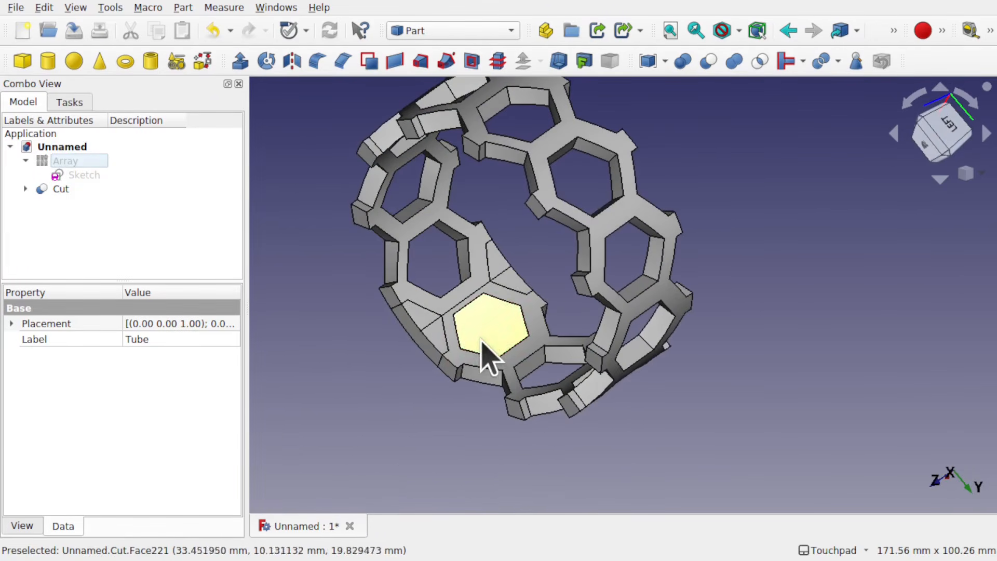
click(519, 323)
shift+drag(494, 341, 566, 290)
click(487, 320)
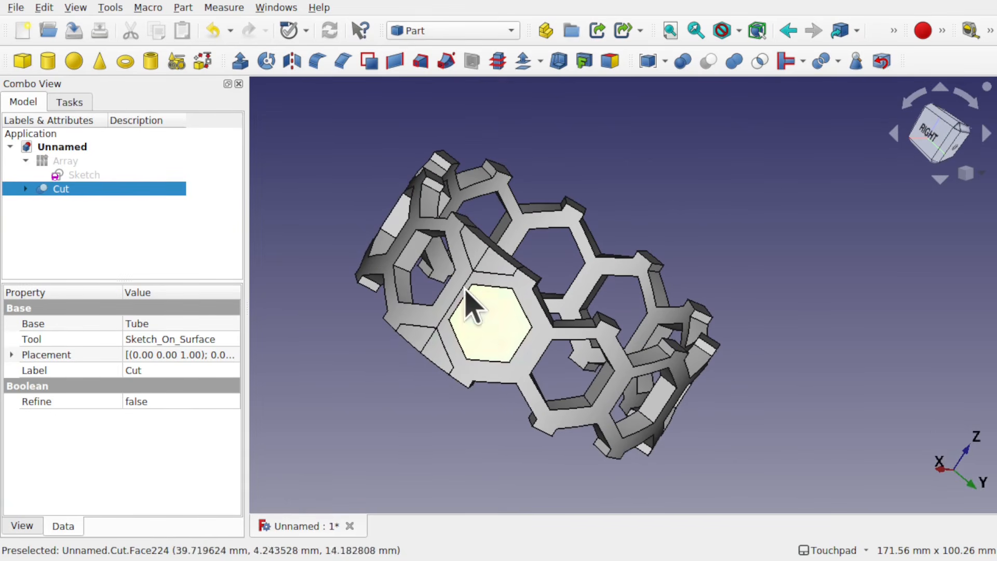
click(495, 264)
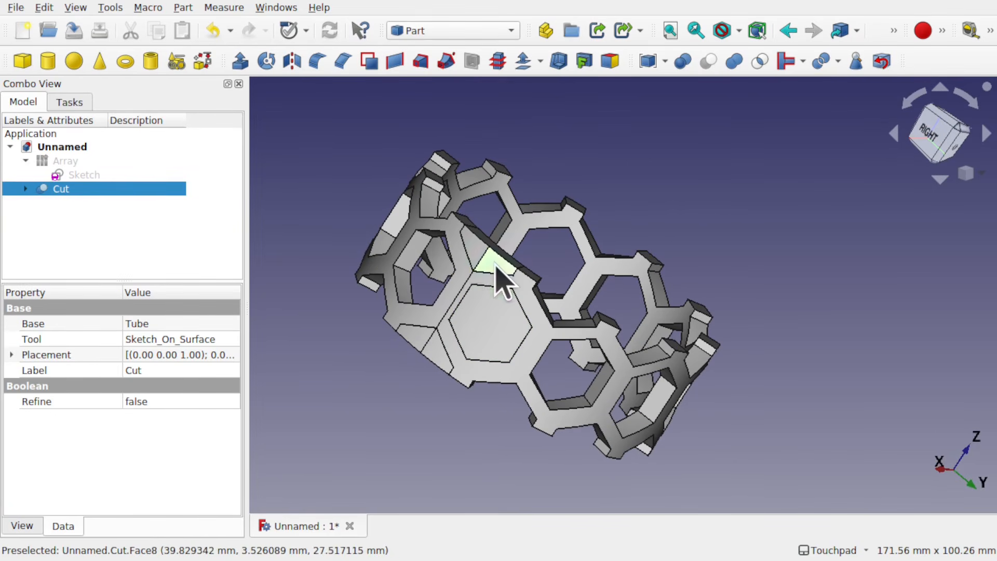
click(413, 337)
mouse_move(503, 329)
shift+mouse_down()
mouse_move(654, 183)
mouse_move(493, 329)
mouse_move(502, 315)
shift+mouse_up()
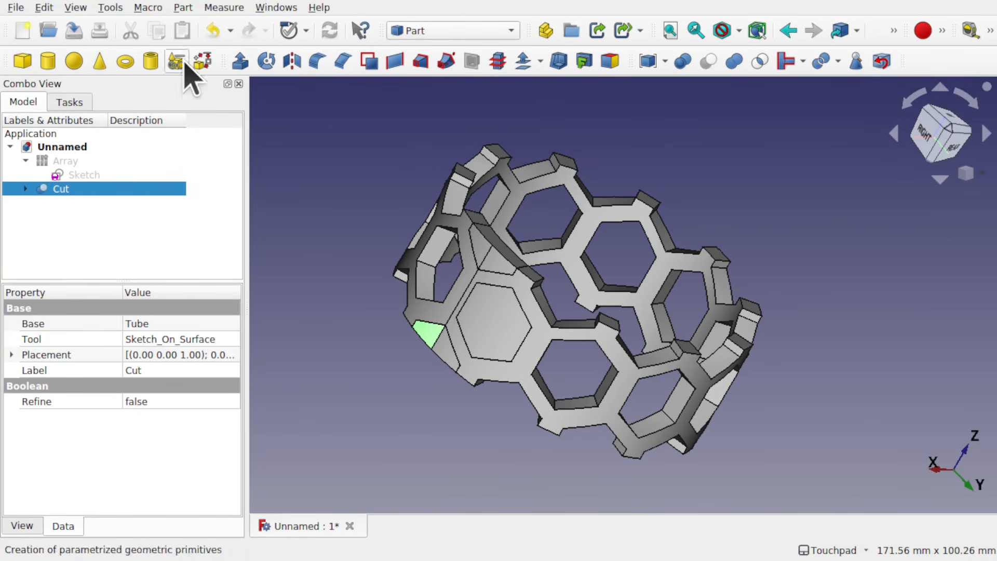
Split the Cut result into its separate solids with Explode compound.
click(183, 8)
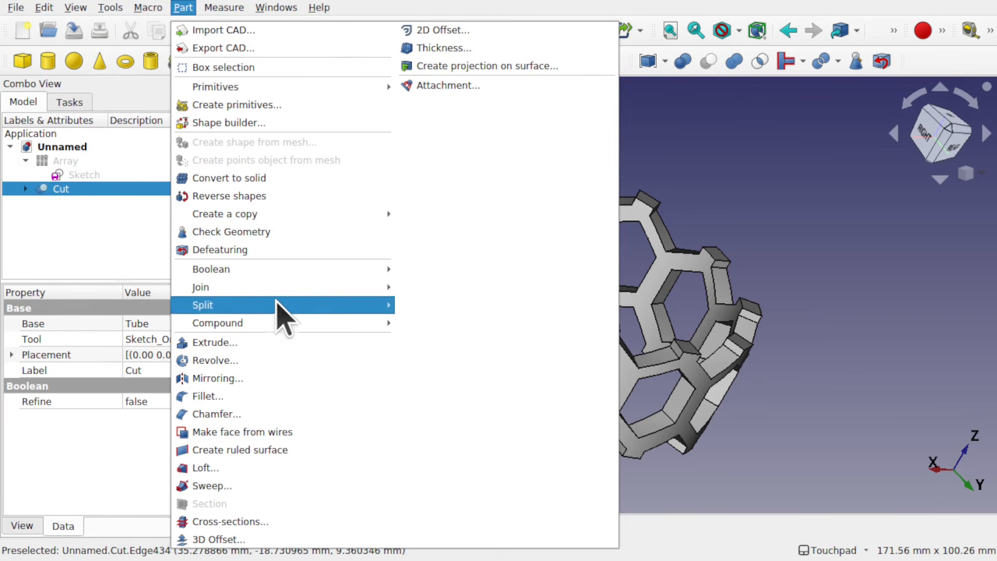
mouse_move(293, 322)
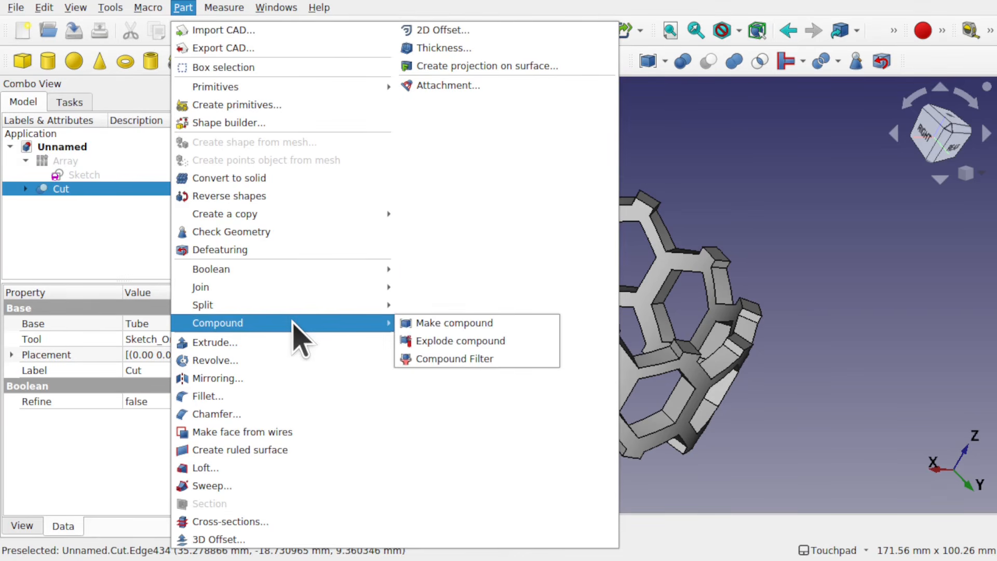
click(456, 341)
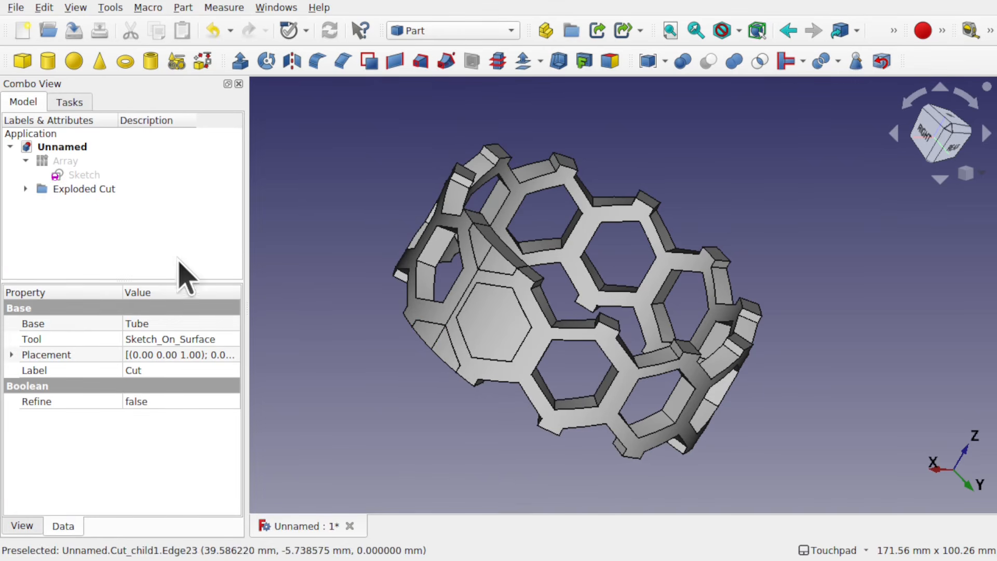
Check each piece in the Exploded Cut group to identify which are leftover fragments and which is the honeycomb ring.
click(26, 189)
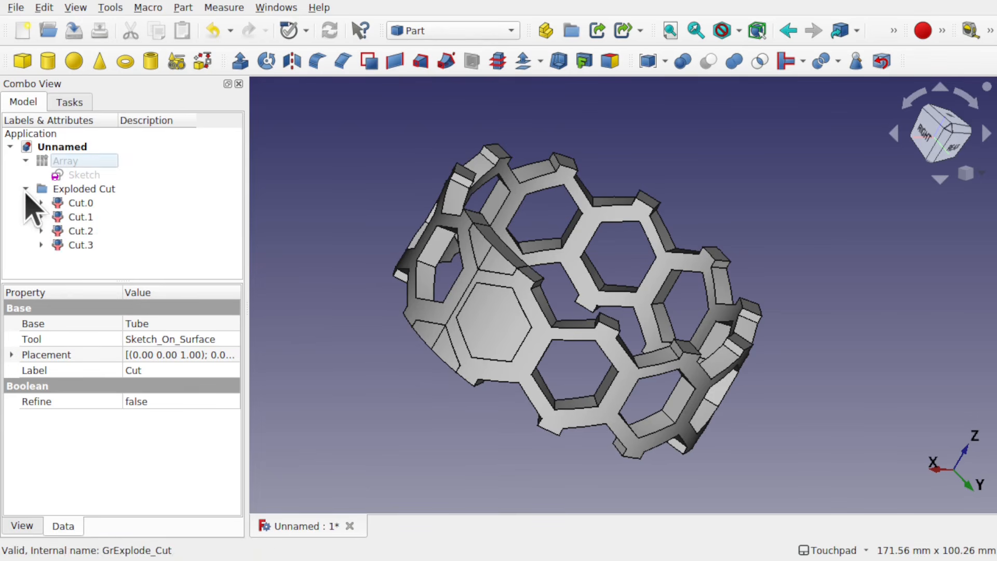
click(83, 202)
click(73, 217)
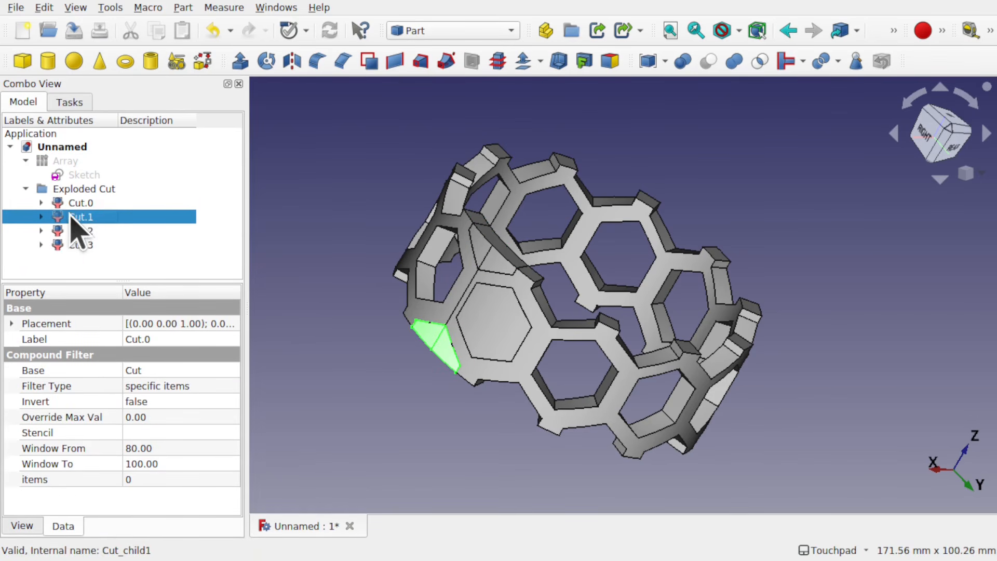
click(72, 231)
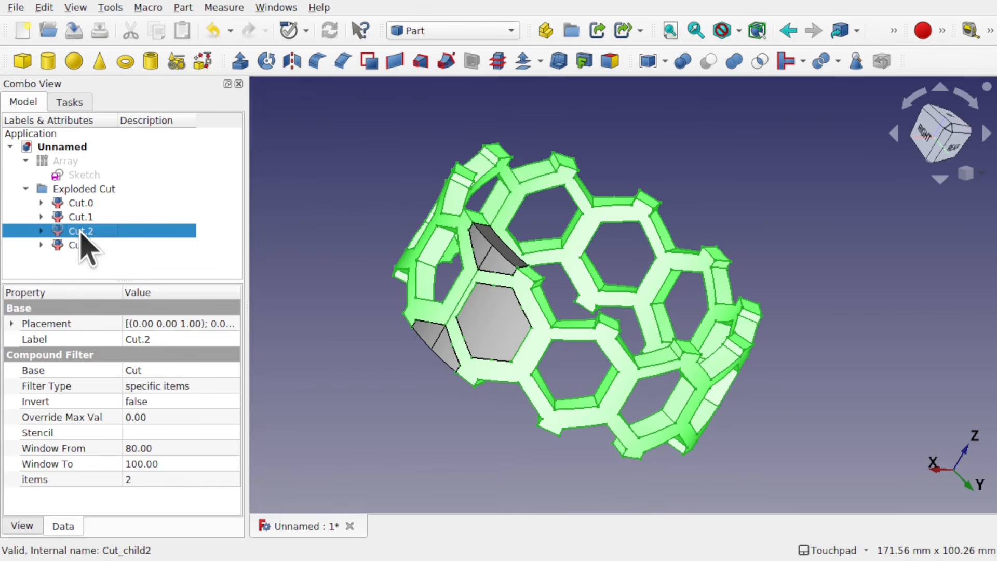
click(76, 246)
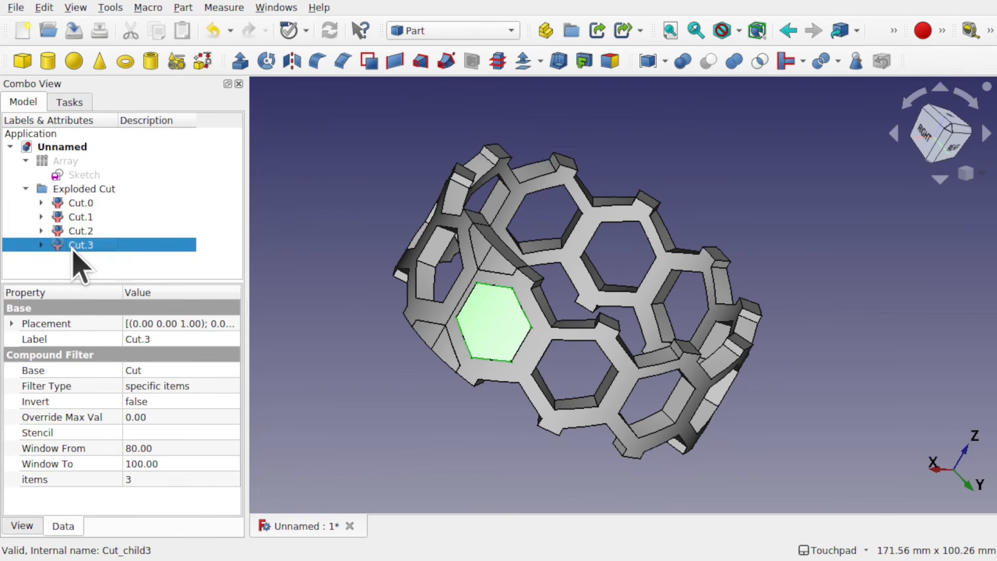
click(83, 203)
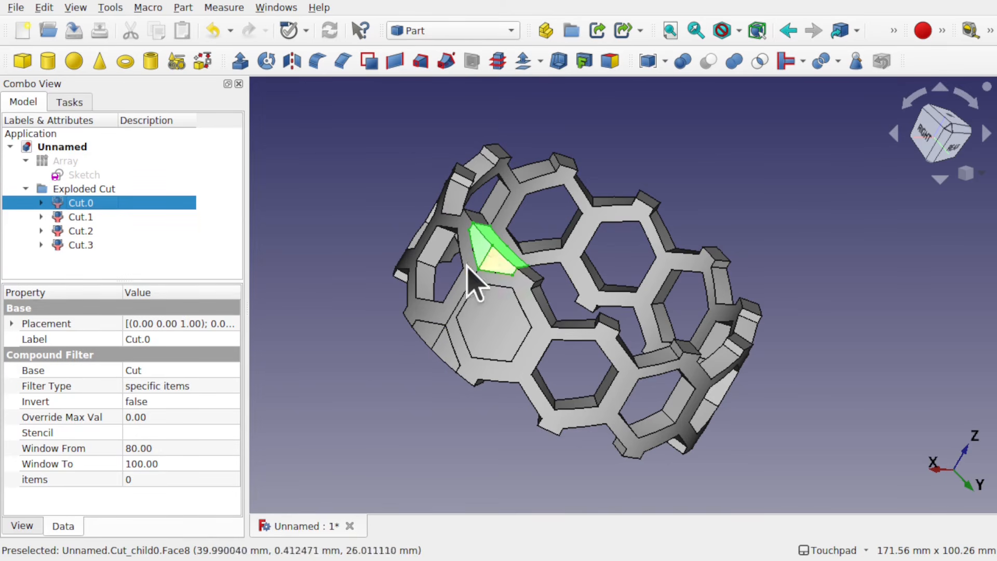
click(67, 217)
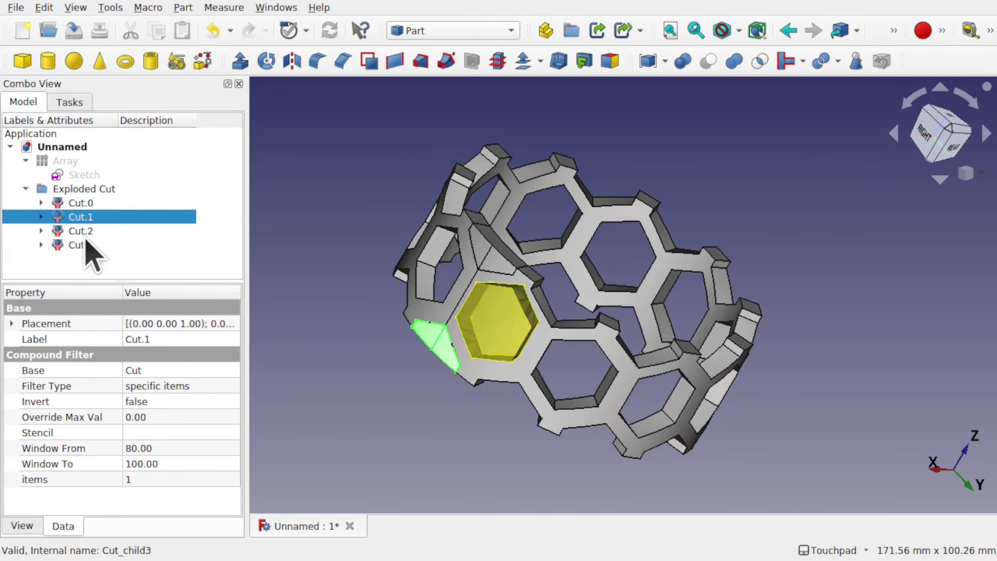
Delete the leftover pieces Cut.0, Cut.1 and Cut.3, keeping only the honeycomb ring Cut.2.
click(77, 204)
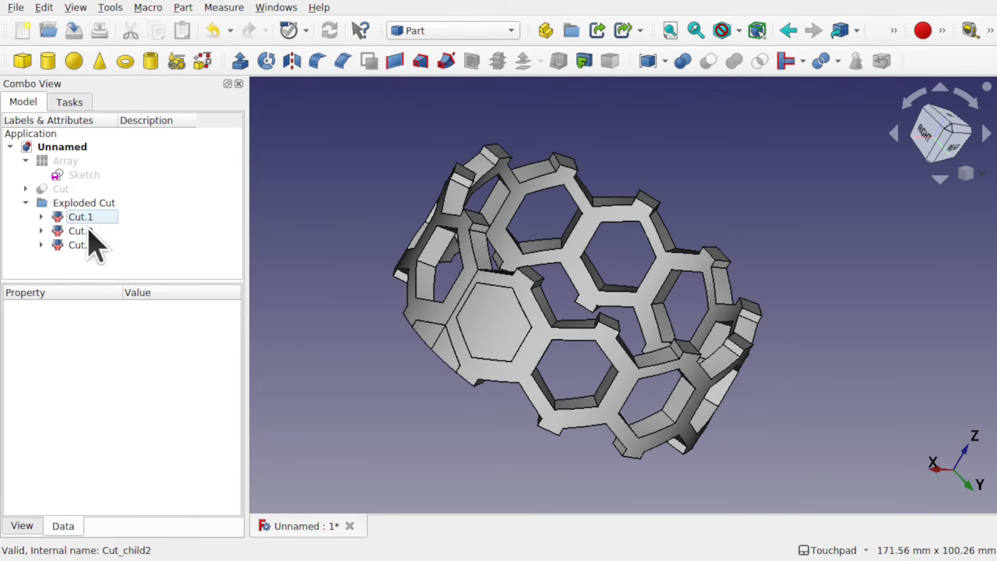
click(82, 218)
key(Delete)
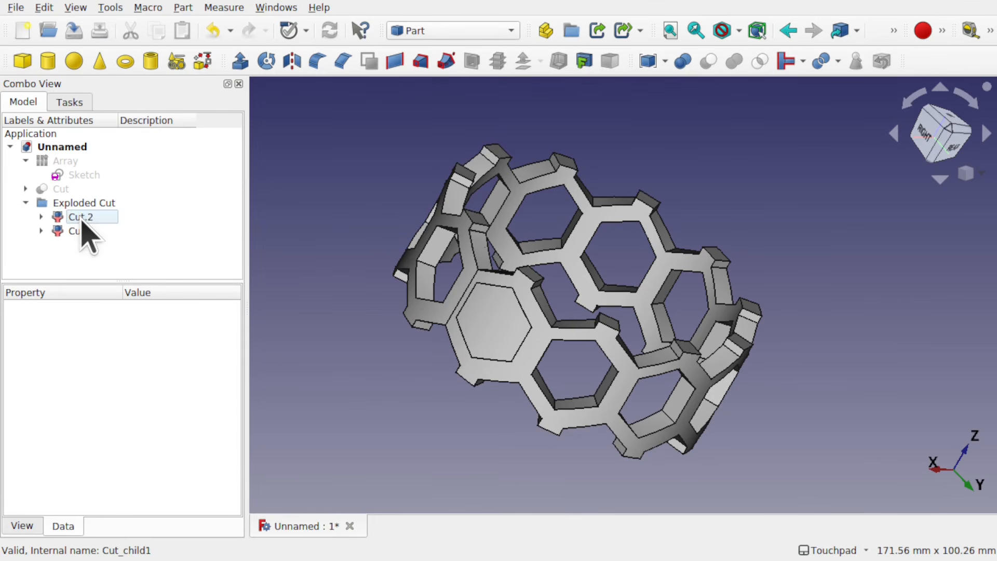
click(79, 221)
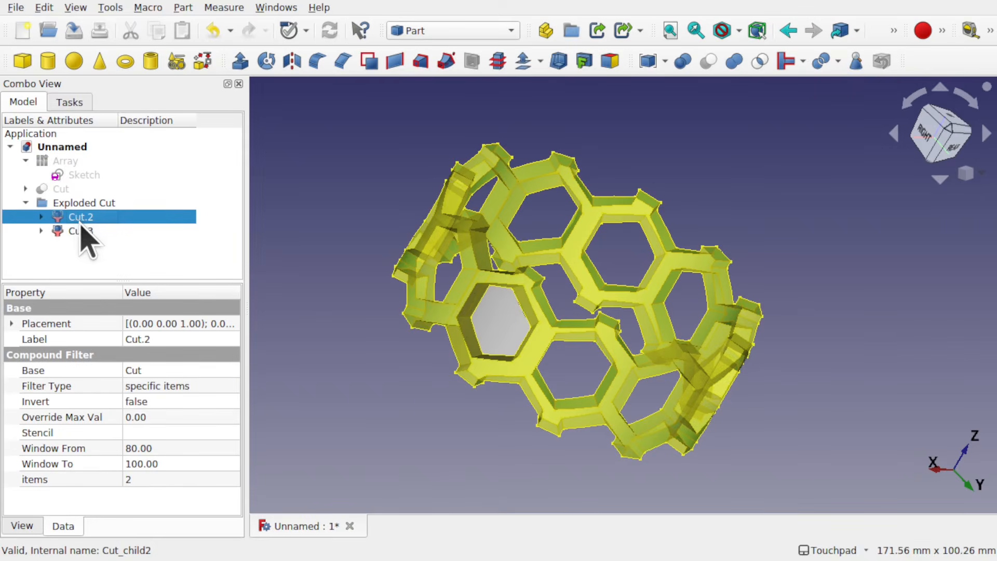
click(82, 231)
key(Delete)
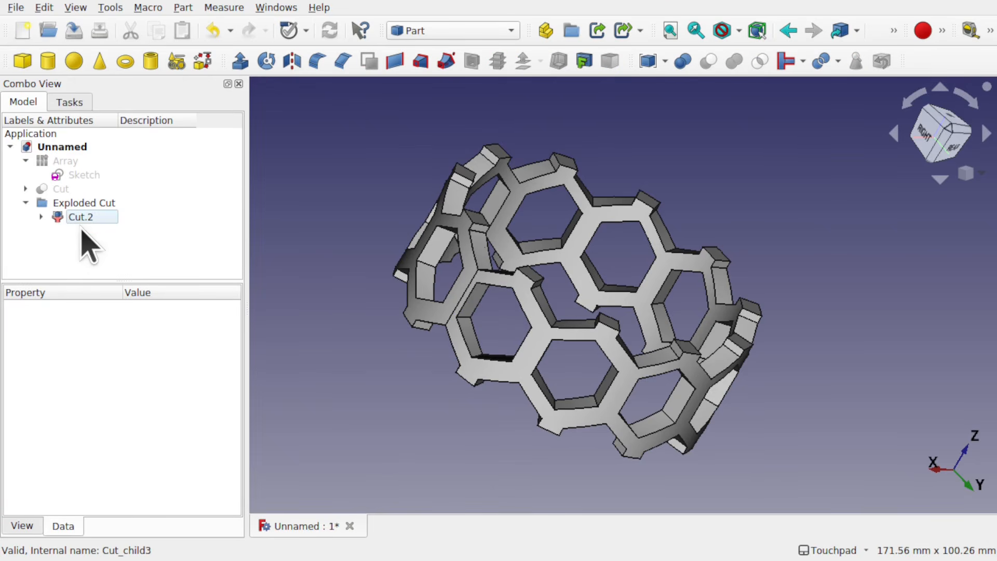
mouse_move(635, 235)
alt+mouse_down()
mouse_move(646, 248)
mouse_move(811, 189)
mouse_move(784, 169)
mouse_move(601, 258)
mouse_move(648, 229)
mouse_move(623, 249)
alt+mouse_up()
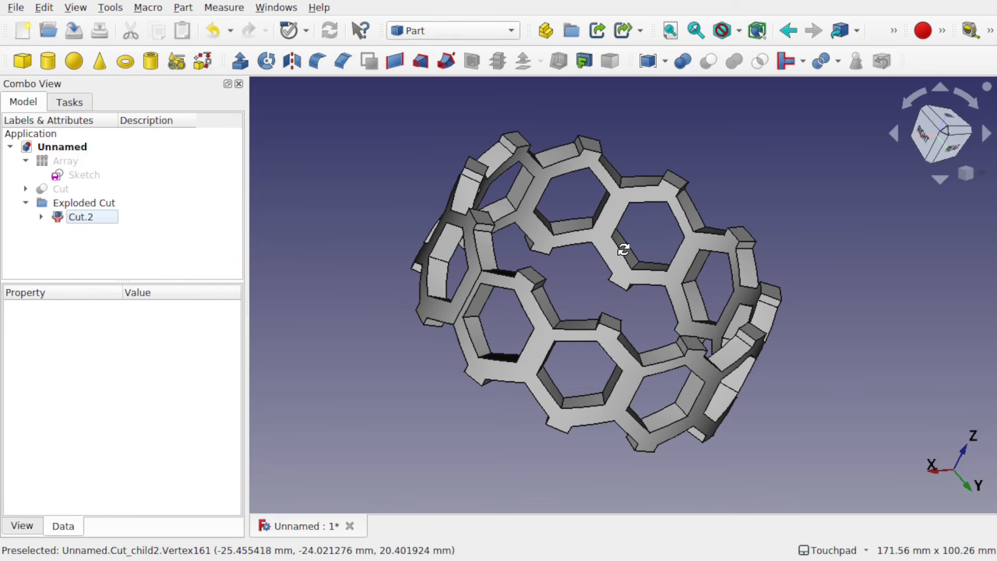